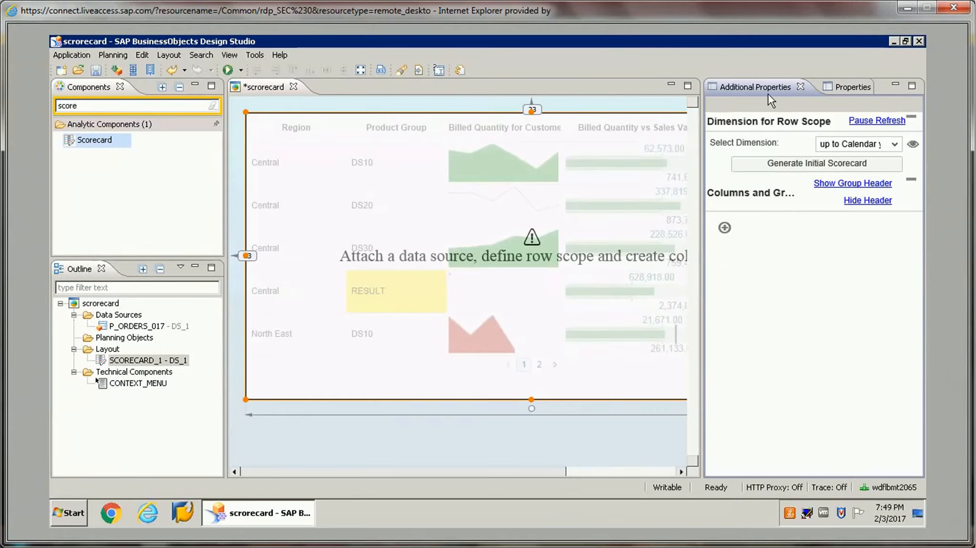
Set the row scope dimension to up to Country and generate the initial scorecard
click(895, 145)
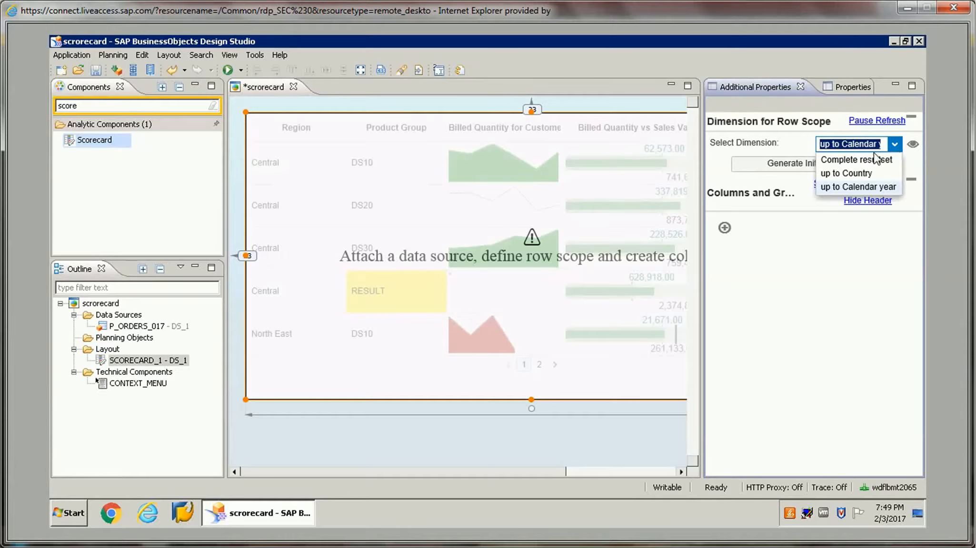
click(856, 174)
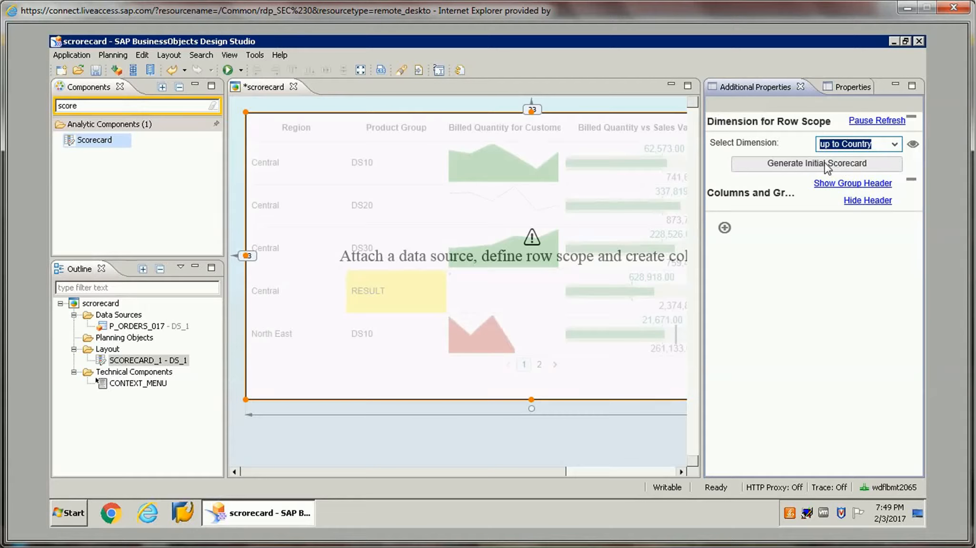
click(823, 167)
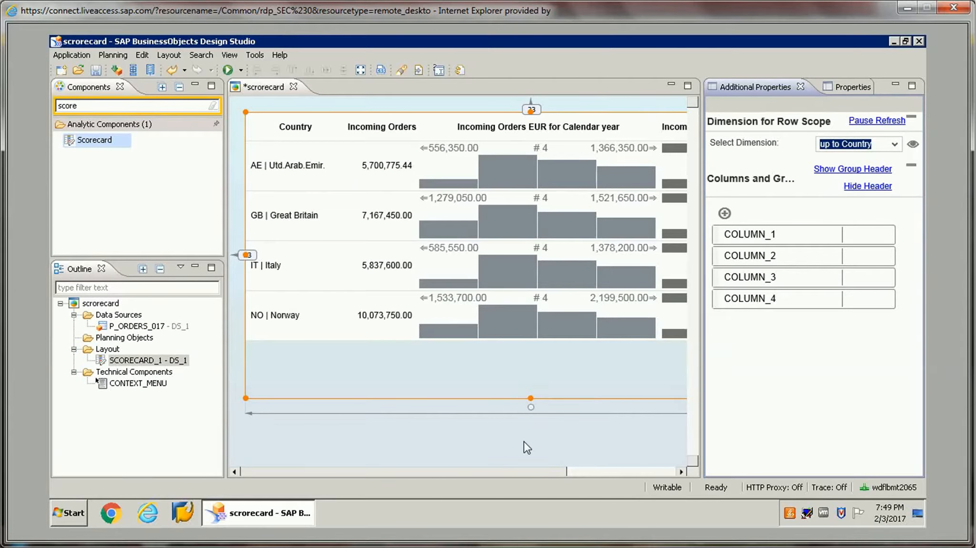
click(676, 472)
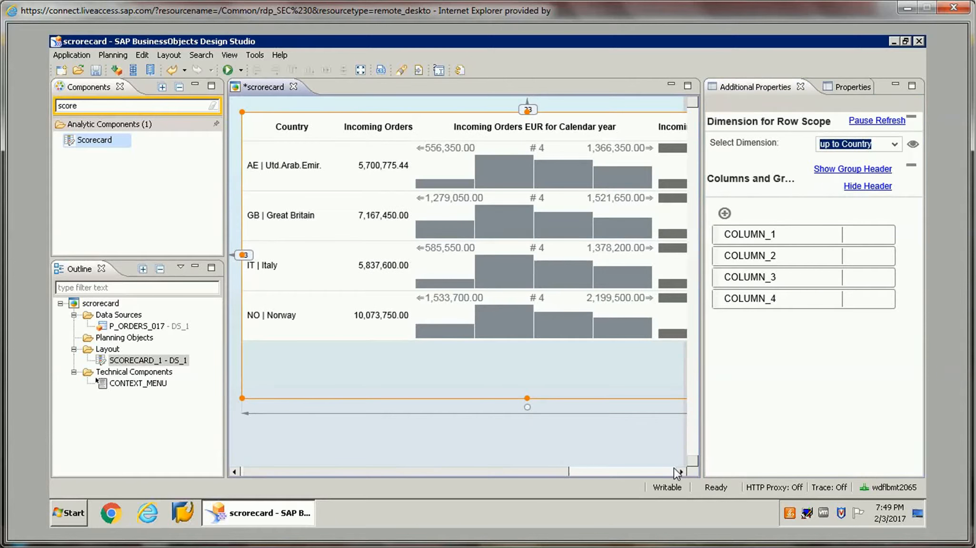
click(663, 474)
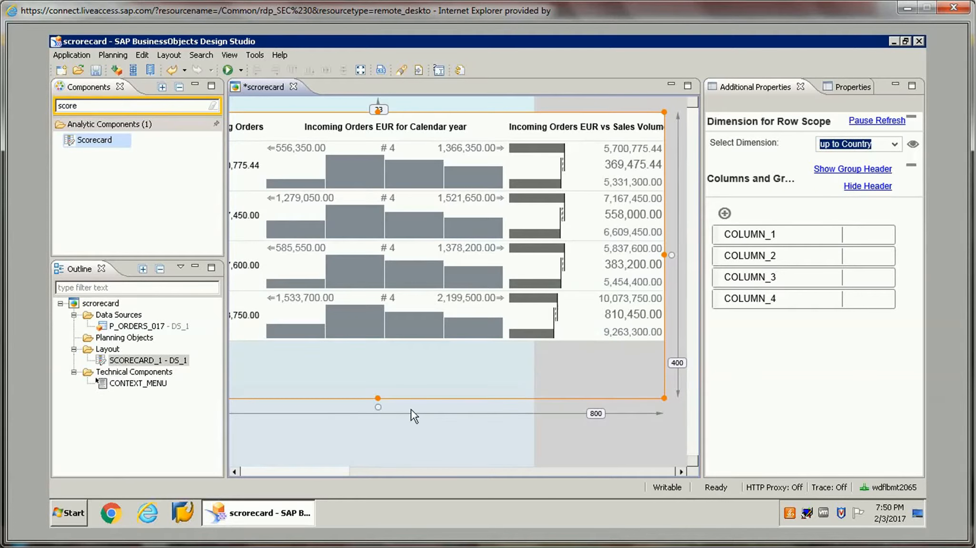
click(255, 474)
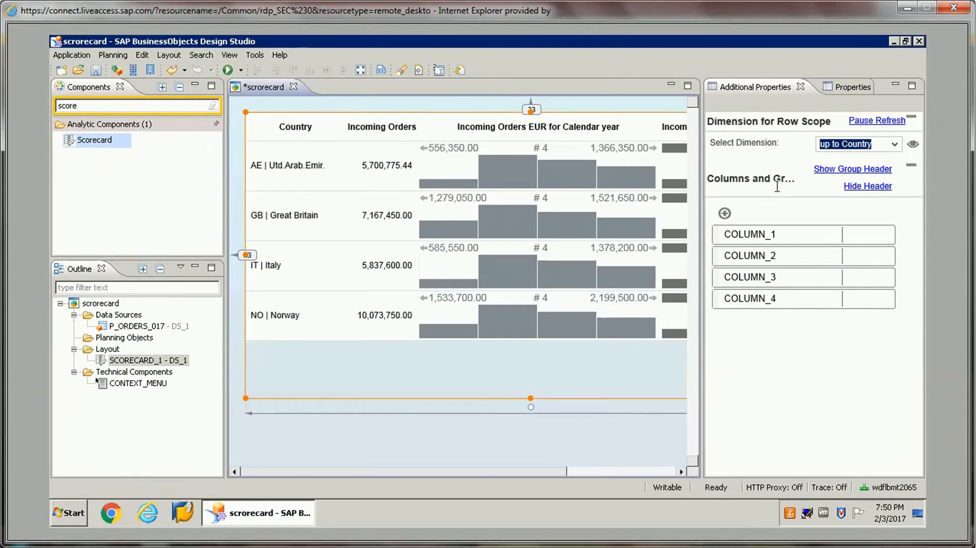
Open the definition of COLUMN_1 and choose Content Display for Values, Texts and Images as its cell template
click(750, 238)
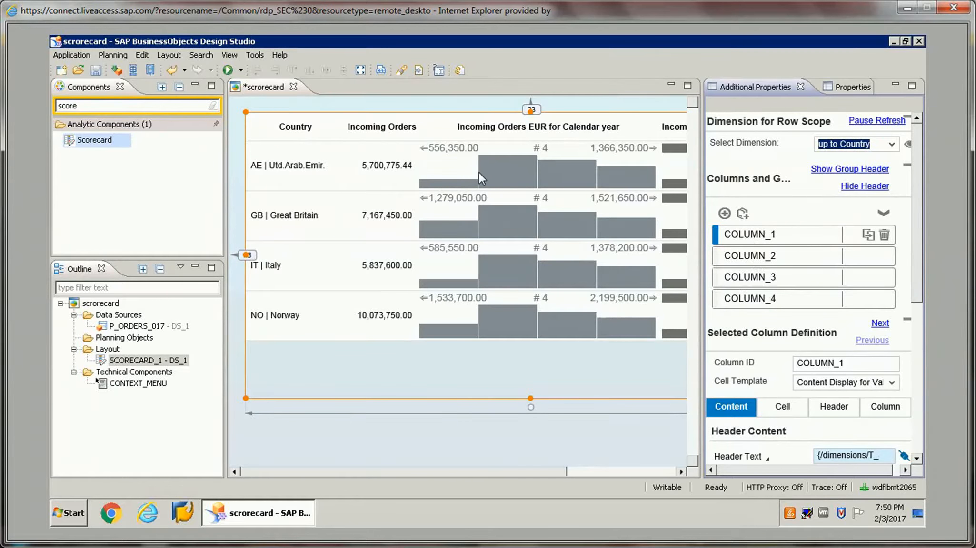
drag(500, 470, 640, 477)
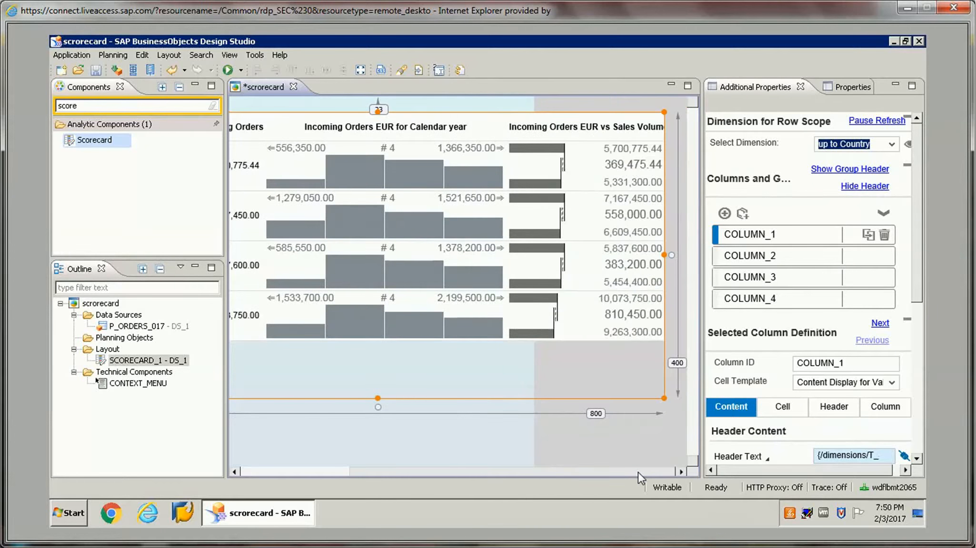
click(258, 472)
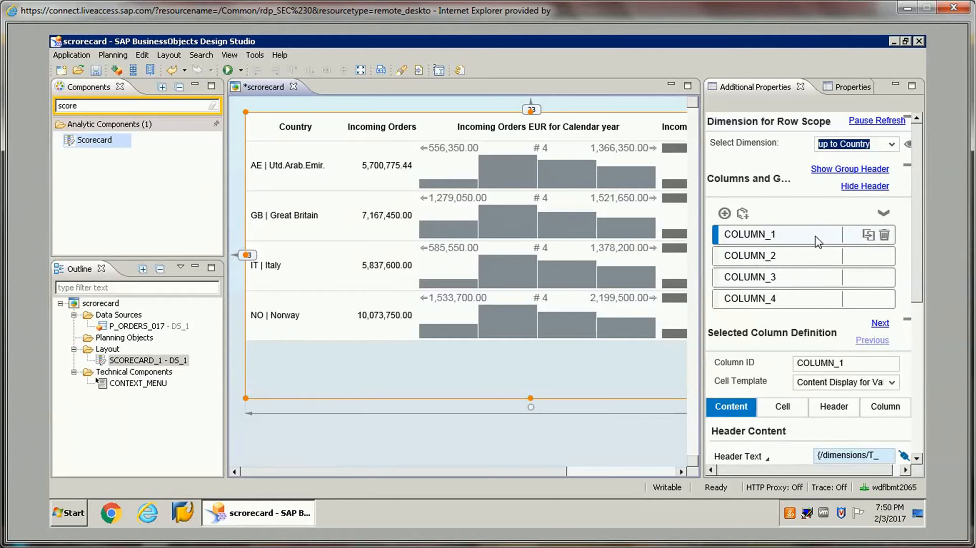
drag(917, 254, 912, 392)
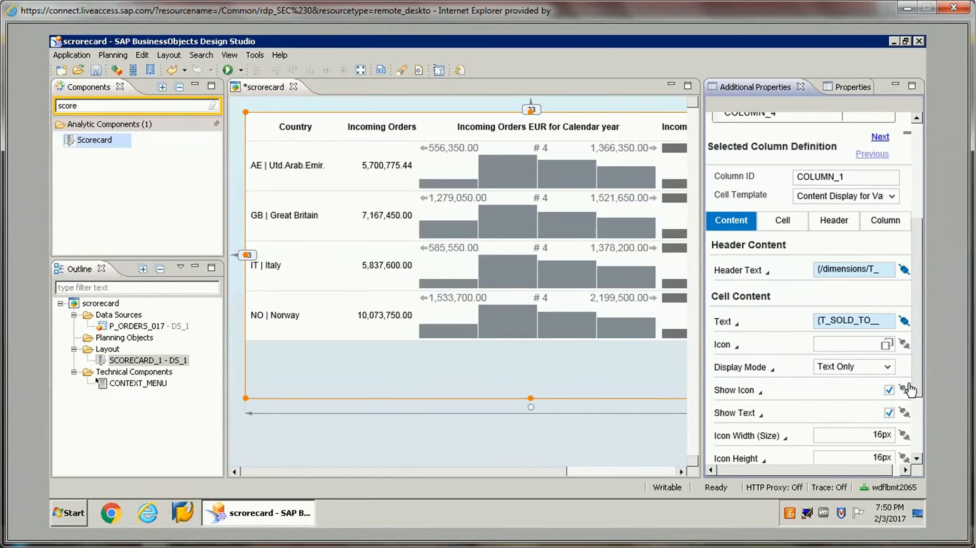
click(840, 180)
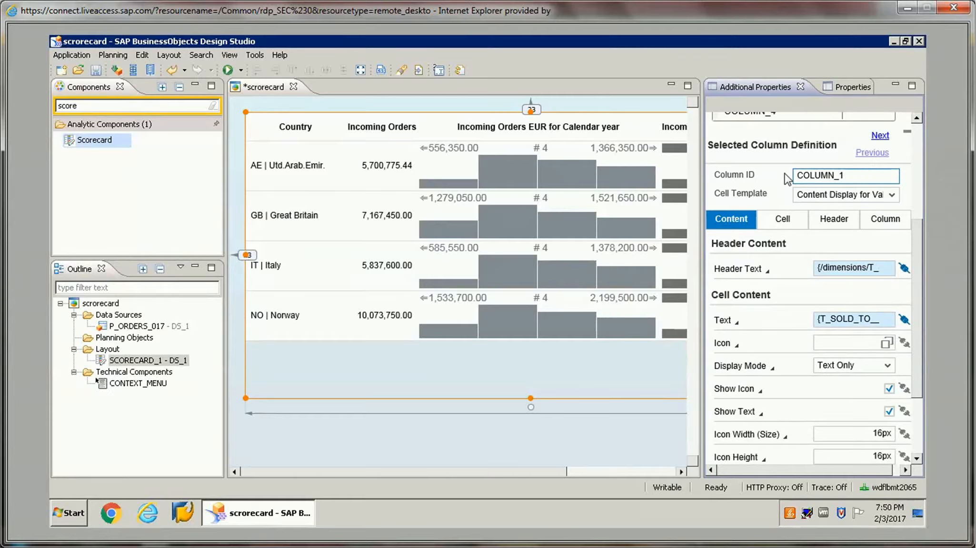
double_click(843, 180)
click(848, 177)
drag(845, 176, 794, 178)
click(844, 178)
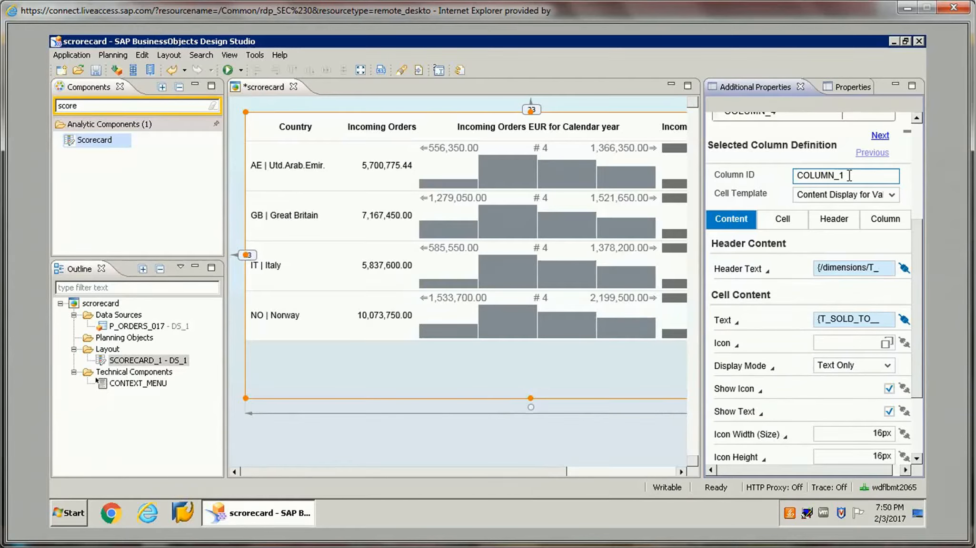
click(842, 199)
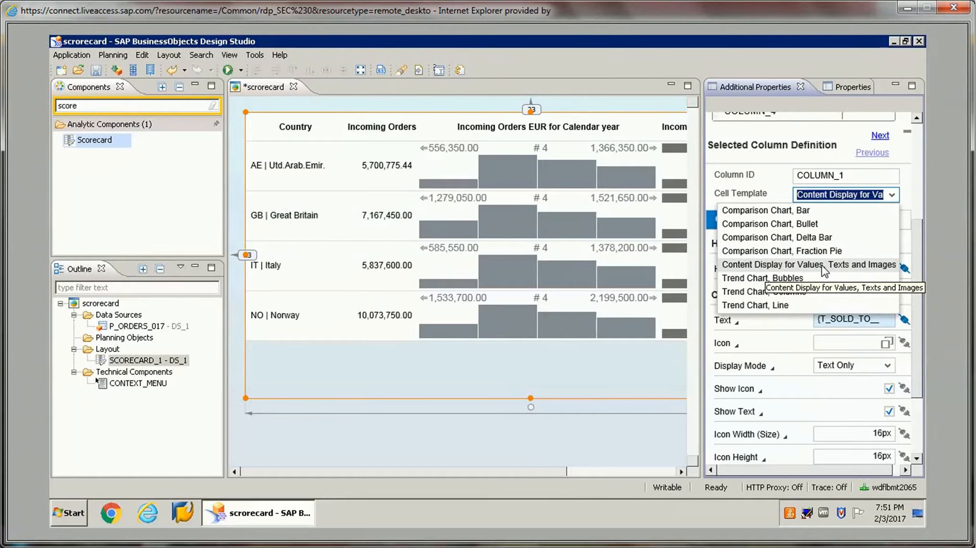
click(851, 265)
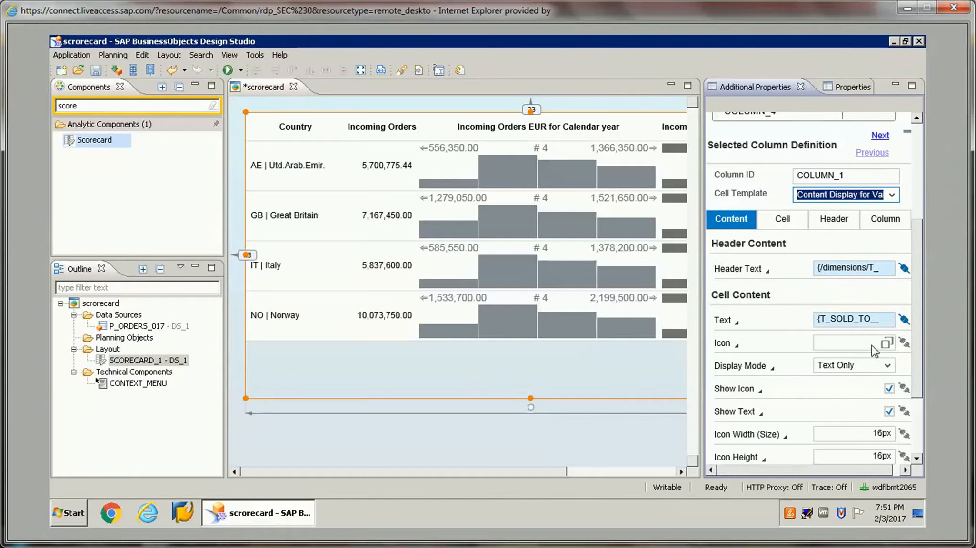
Set the binding type of COLUMN_1's cell text to Single Data Cell Value
scroll(919, 342, down, 2)
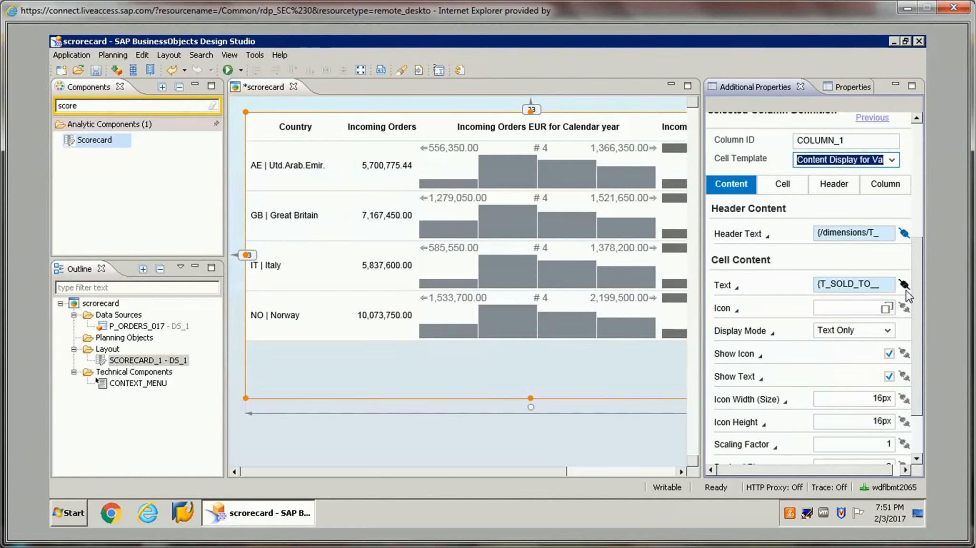
click(903, 285)
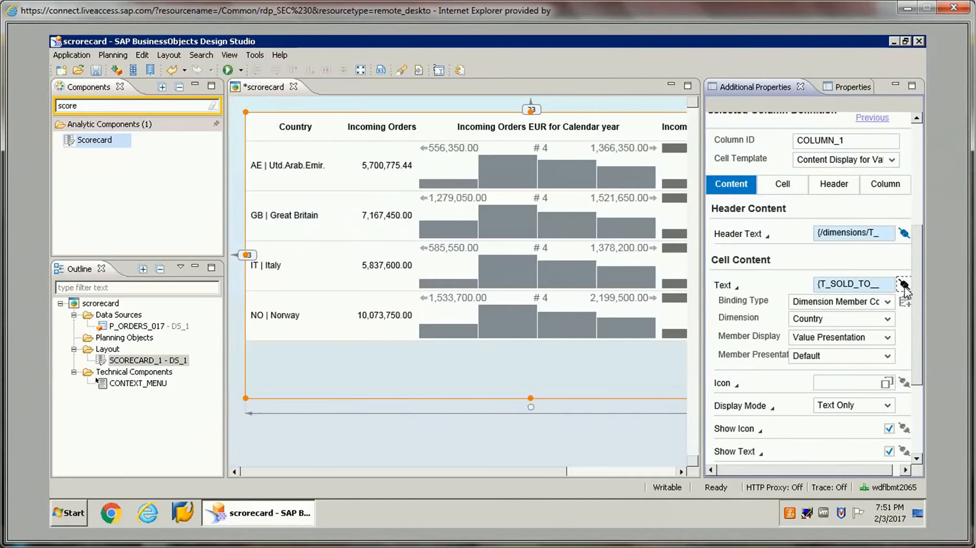
scroll(890, 290, down, 3)
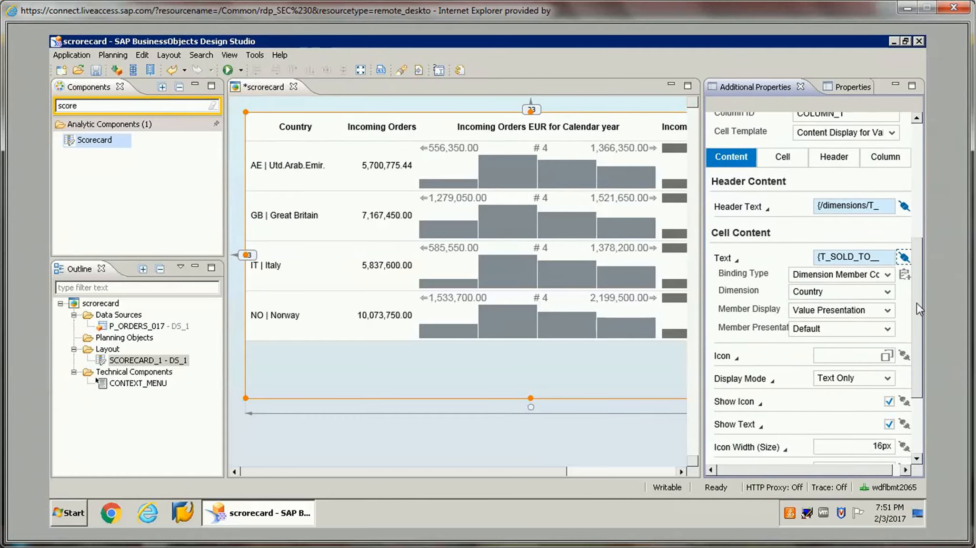
click(887, 272)
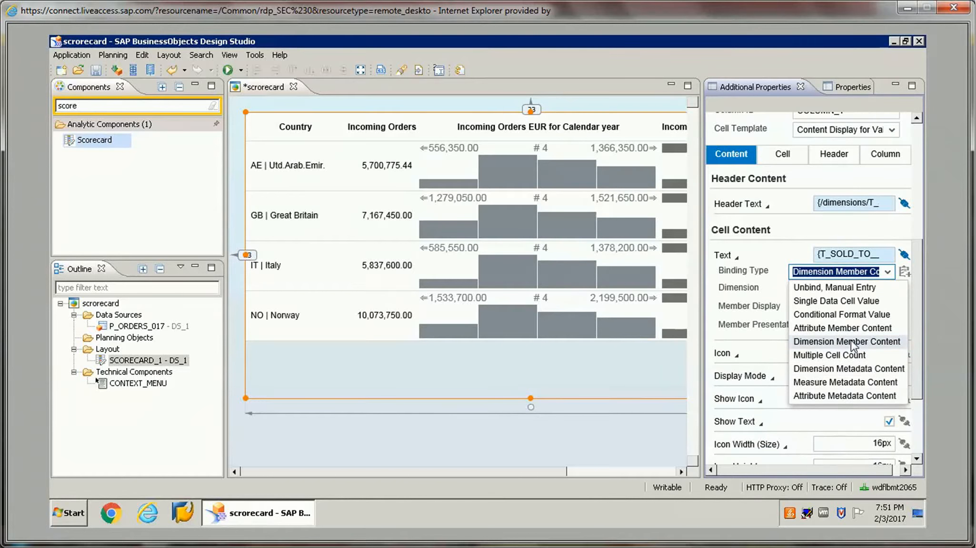
click(849, 301)
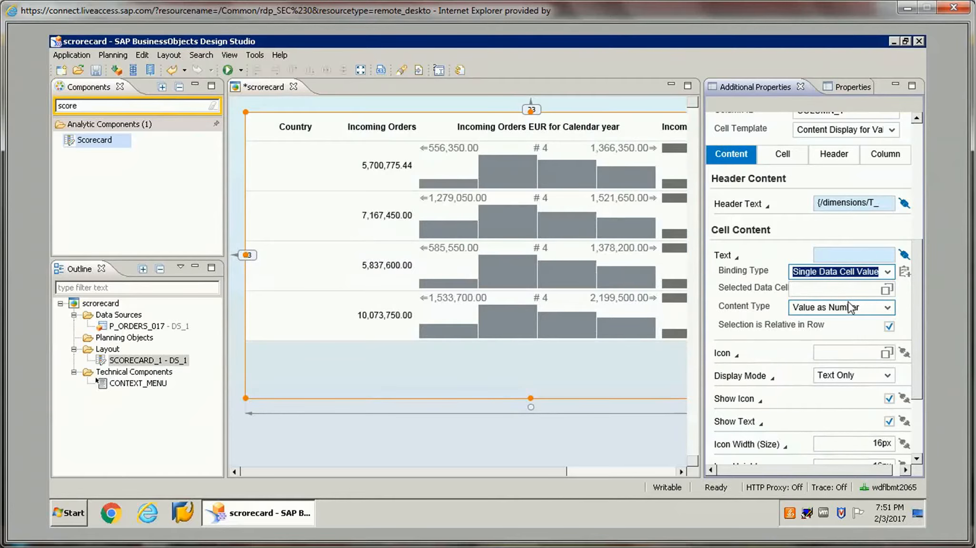
Assign the Incoming Orders EUR result of AE|Utd.Arab.Emir. as the text's data cell and check the available content types
click(886, 290)
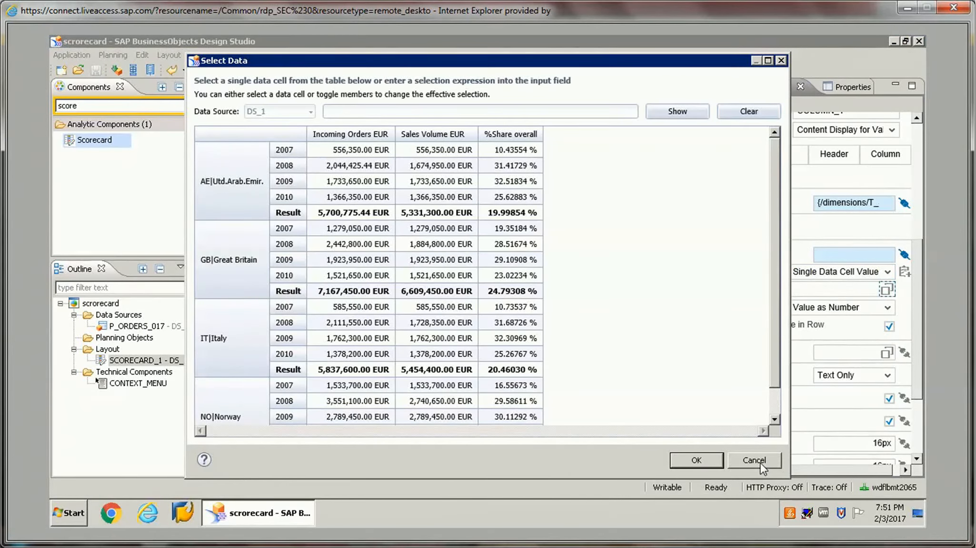
click(761, 460)
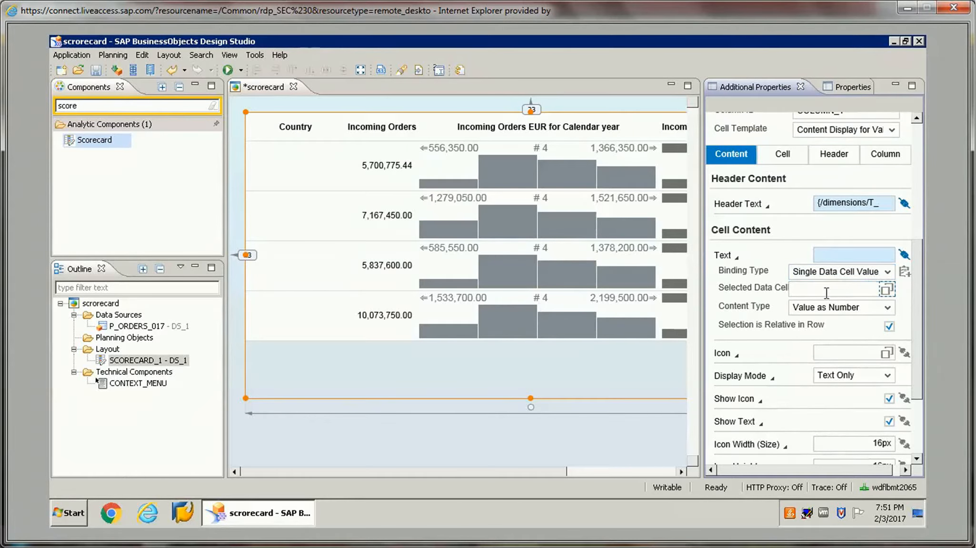
click(886, 289)
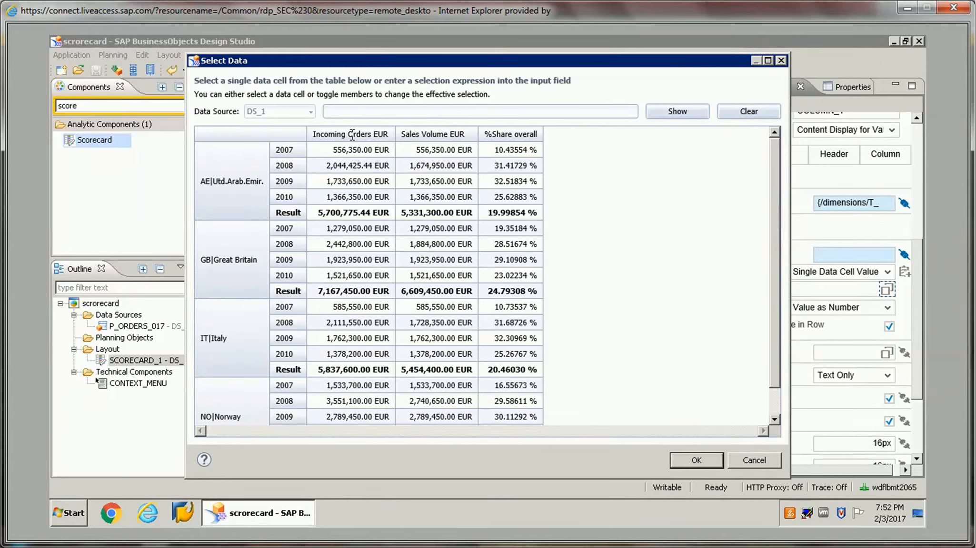
click(354, 213)
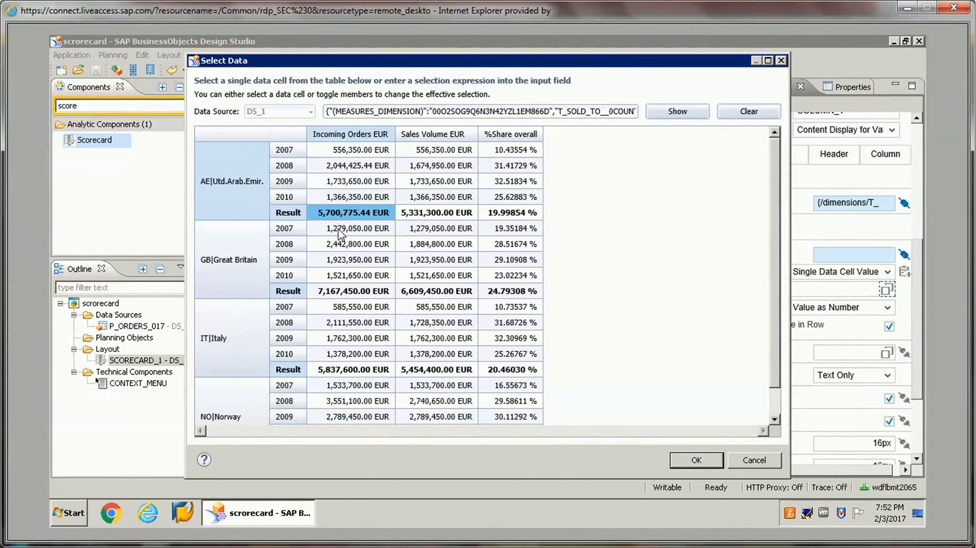
click(696, 461)
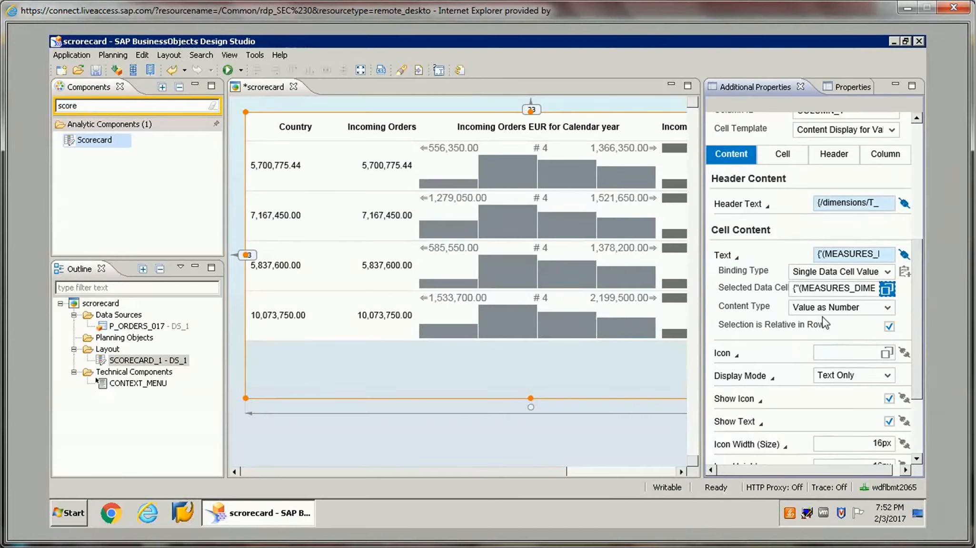
click(887, 308)
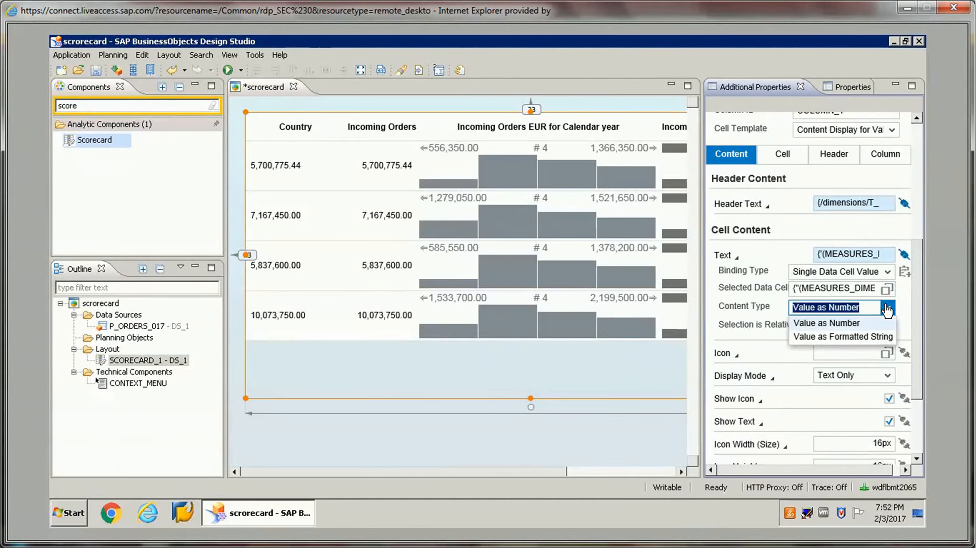
click(768, 334)
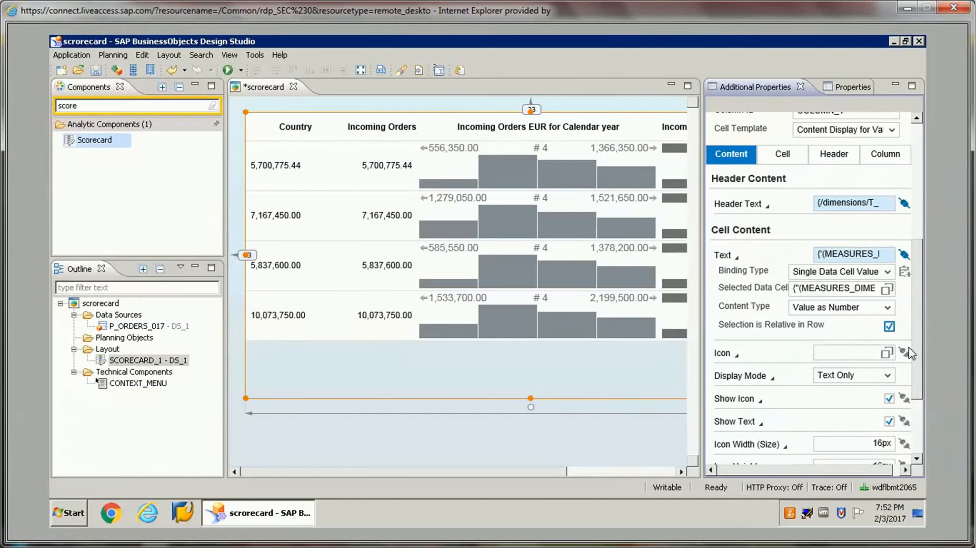
Choose Unbind, Manual Entry for the cell icon's binding and set the display mode to Icon Only
scroll(920, 365, down, 1)
scroll(920, 365, down, 5)
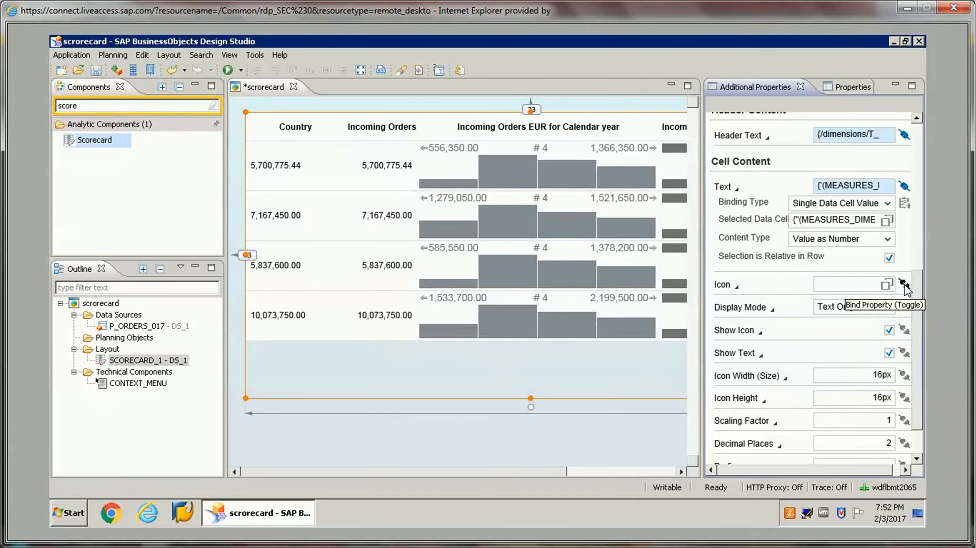
click(903, 284)
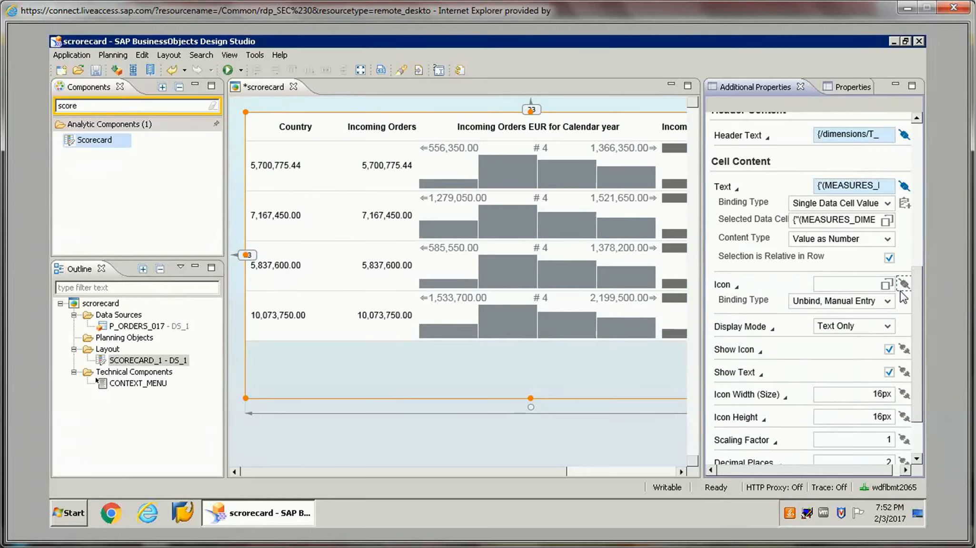
click(888, 301)
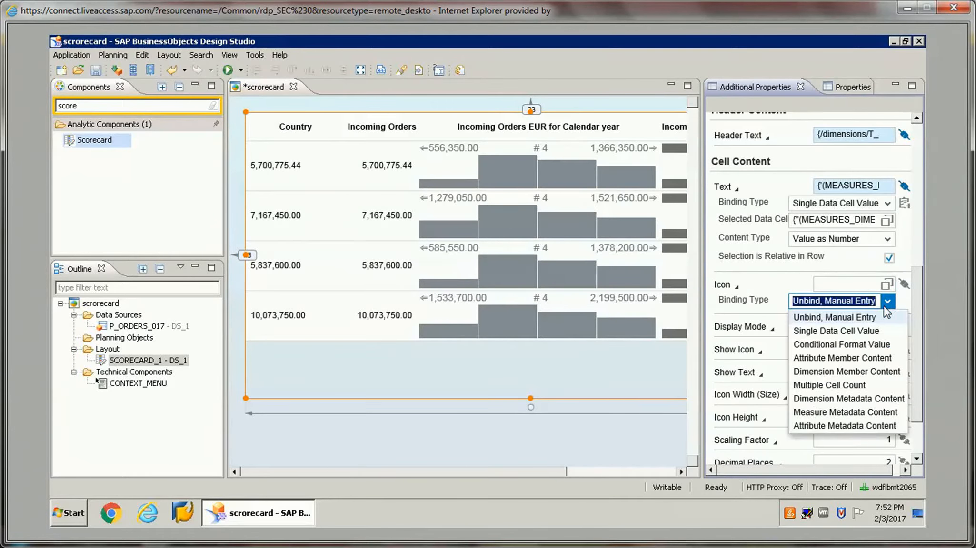
click(852, 319)
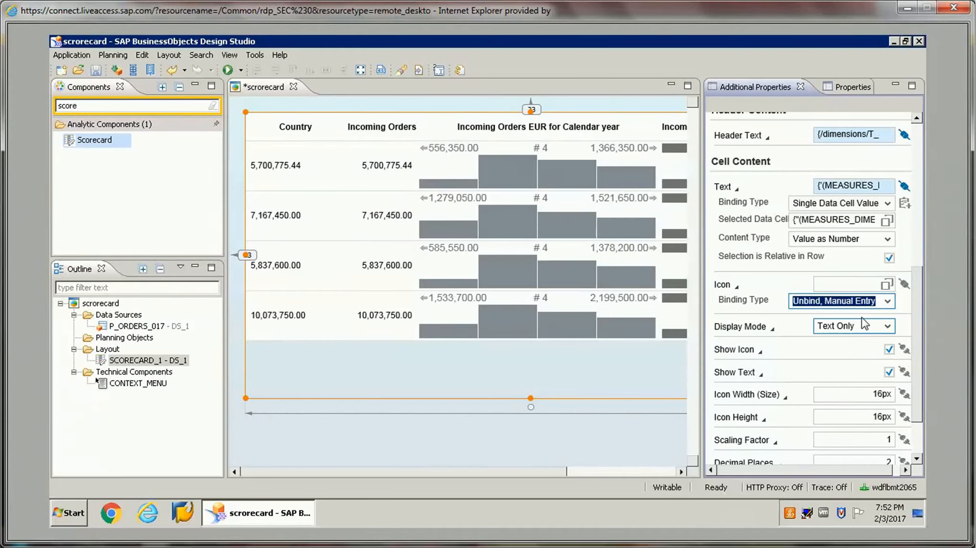
click(887, 327)
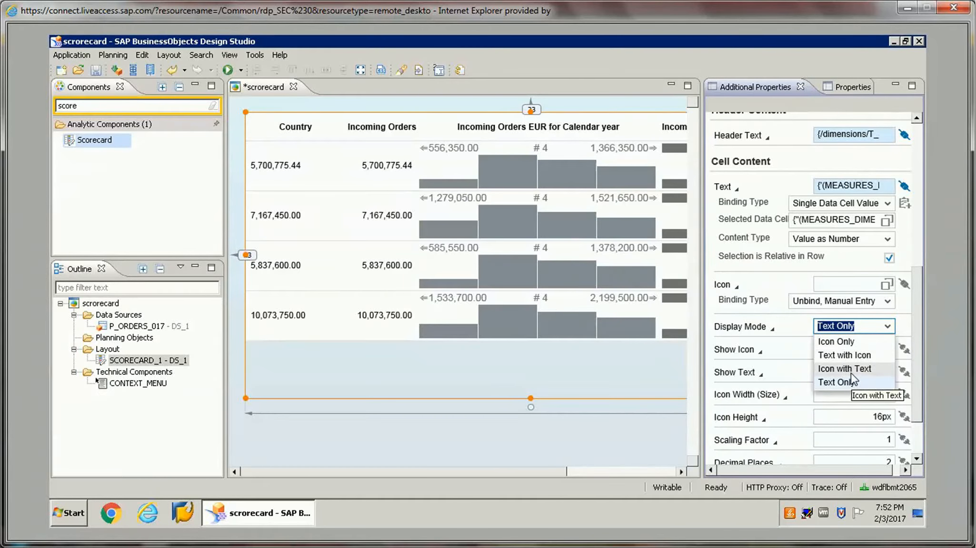
click(842, 343)
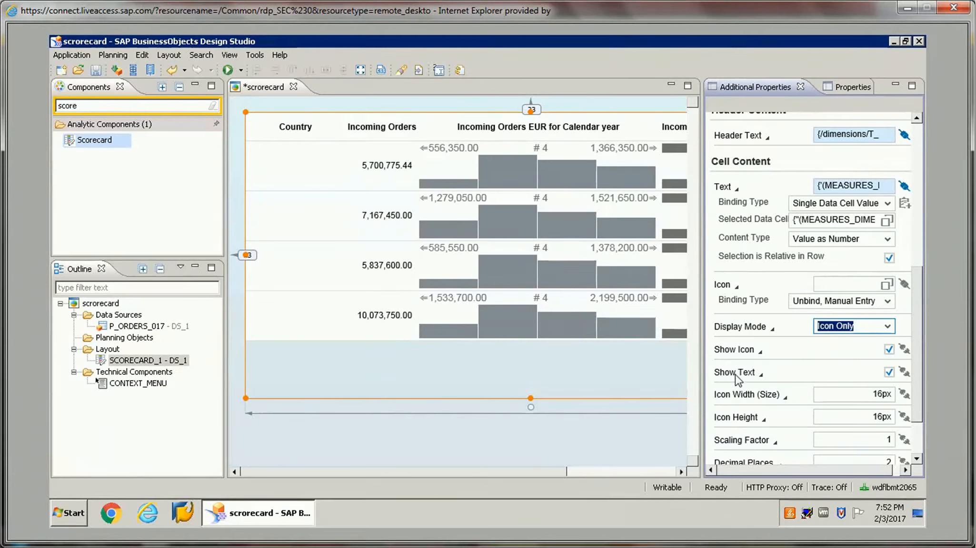
Examine the binding types offered for the Show Icon property
click(903, 350)
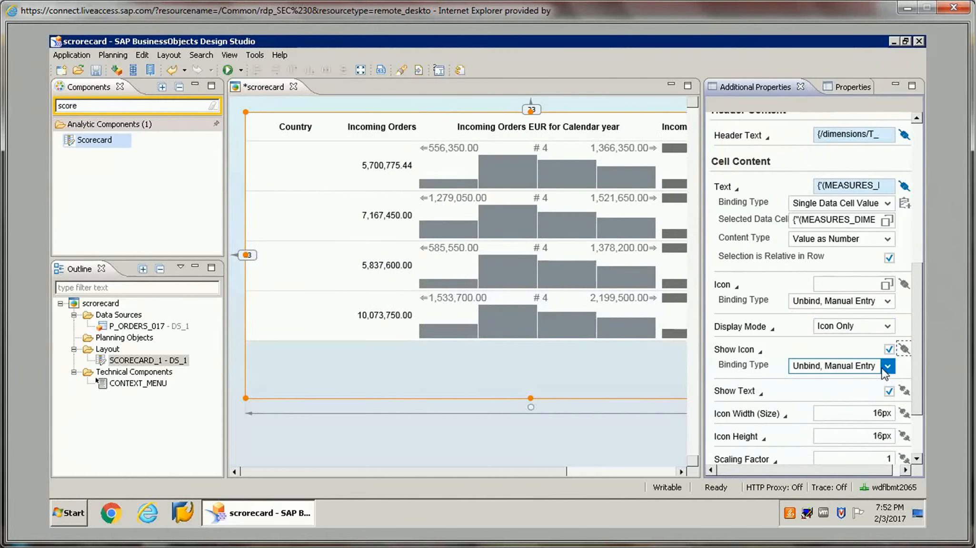
click(887, 367)
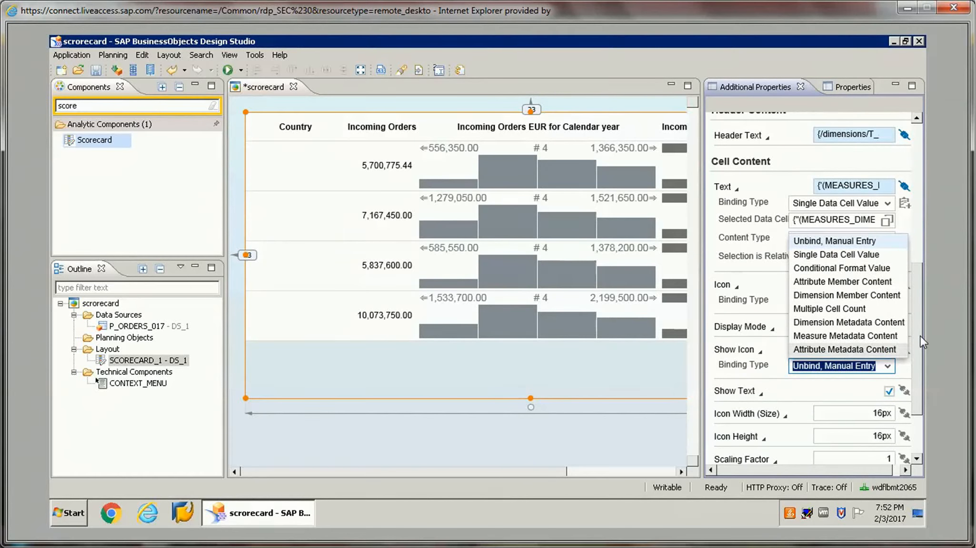
click(803, 377)
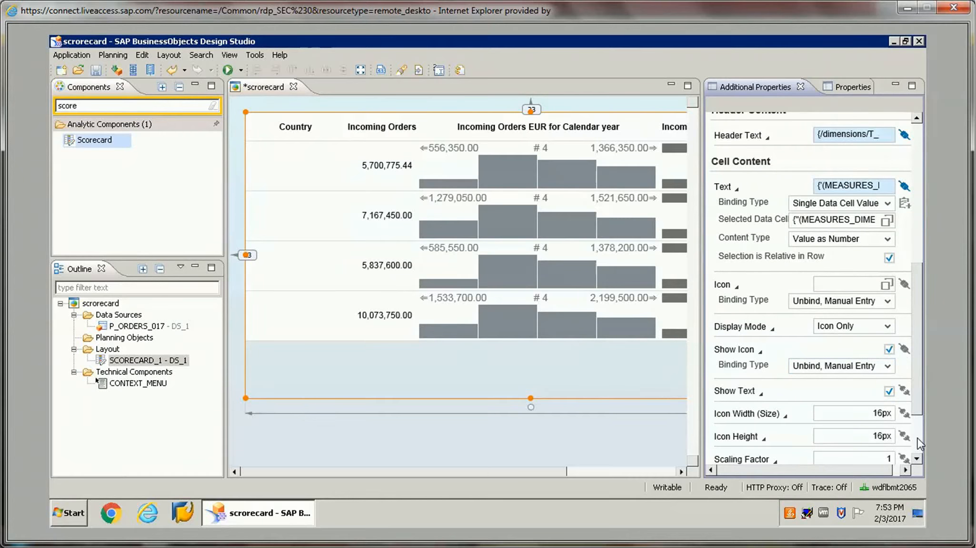
Switch the Show Icon option of COLUMN_1's cells off and on again
scroll(919, 454, down, 3)
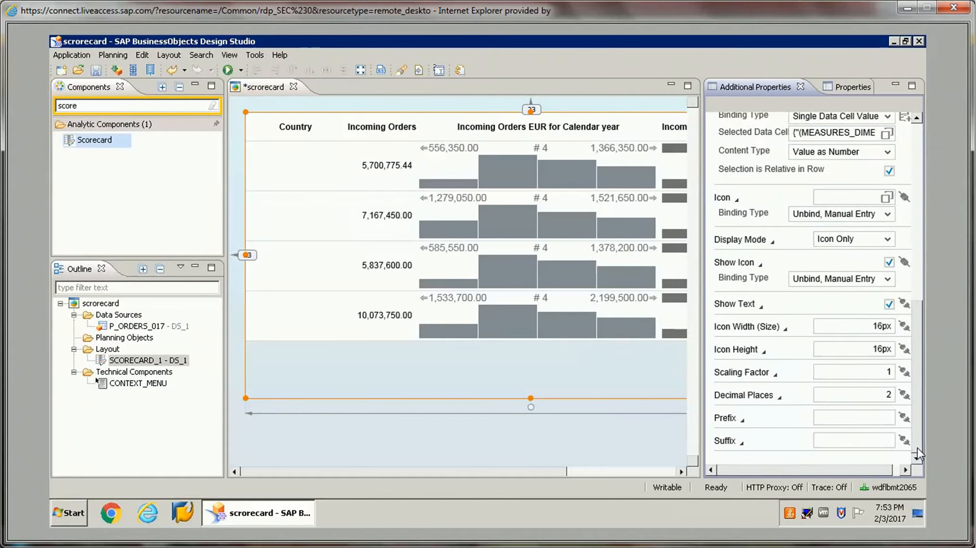
scroll(919, 399, up, 3)
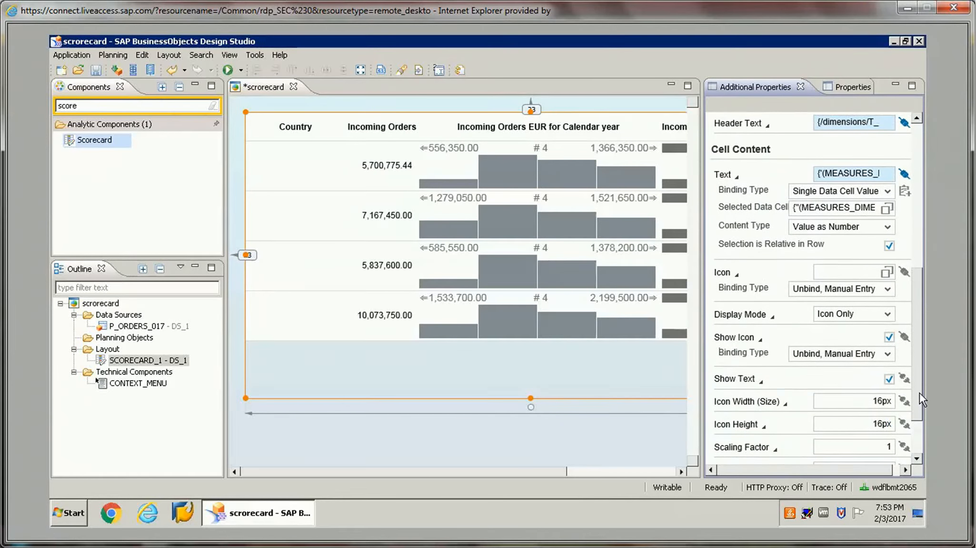
click(889, 338)
click(888, 339)
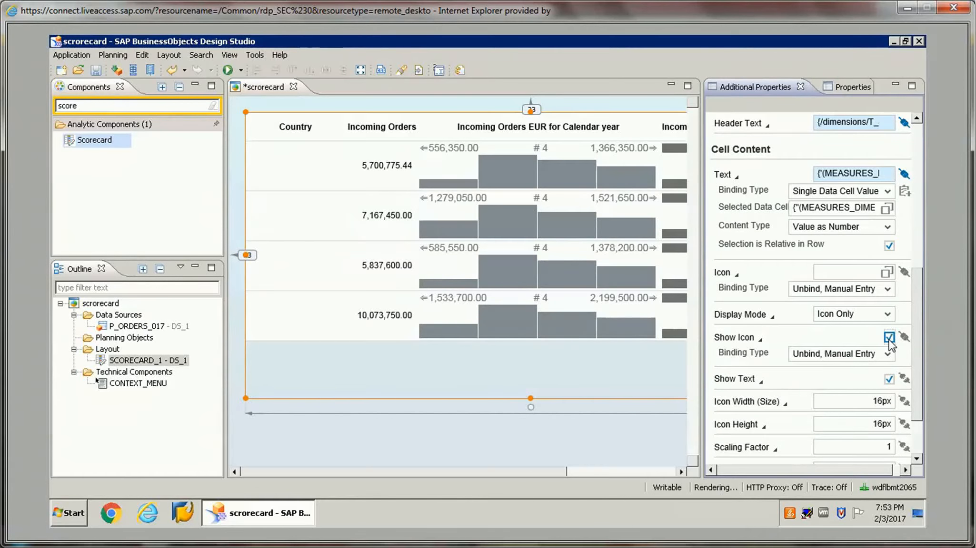
Start choosing an image for COLUMN_1's cell icon and browse to the Images folder under Public Folders
click(887, 275)
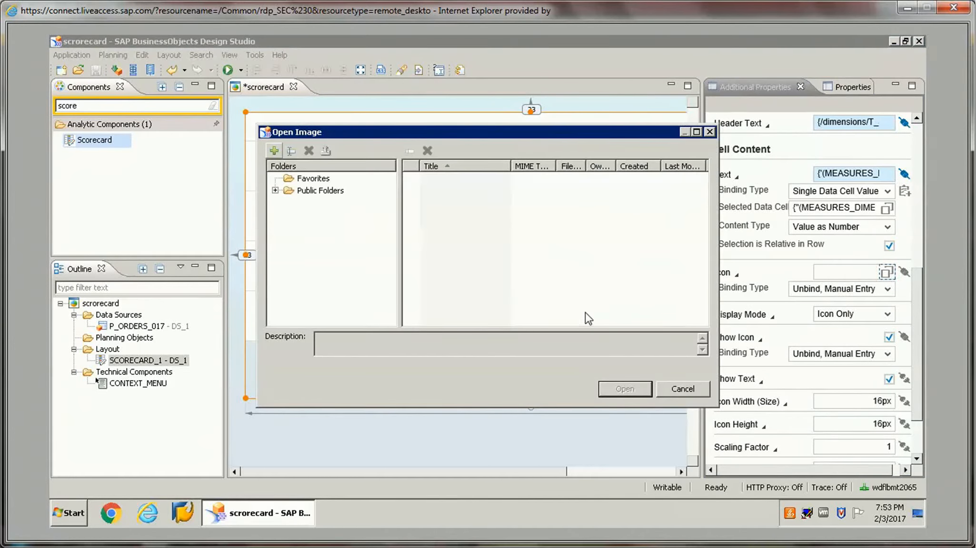
click(275, 190)
click(289, 251)
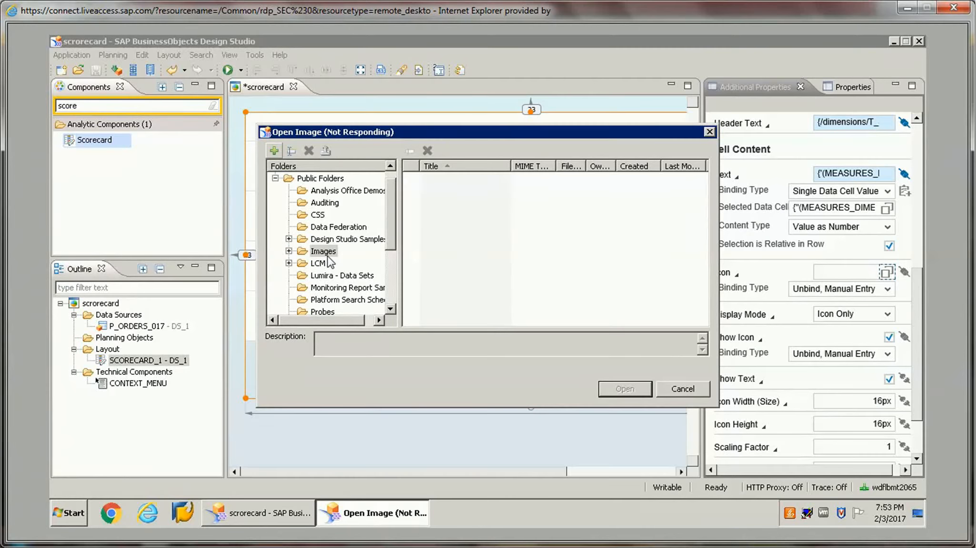
Assign info.png from the Images folder as COLUMN_1's cell icon
click(453, 240)
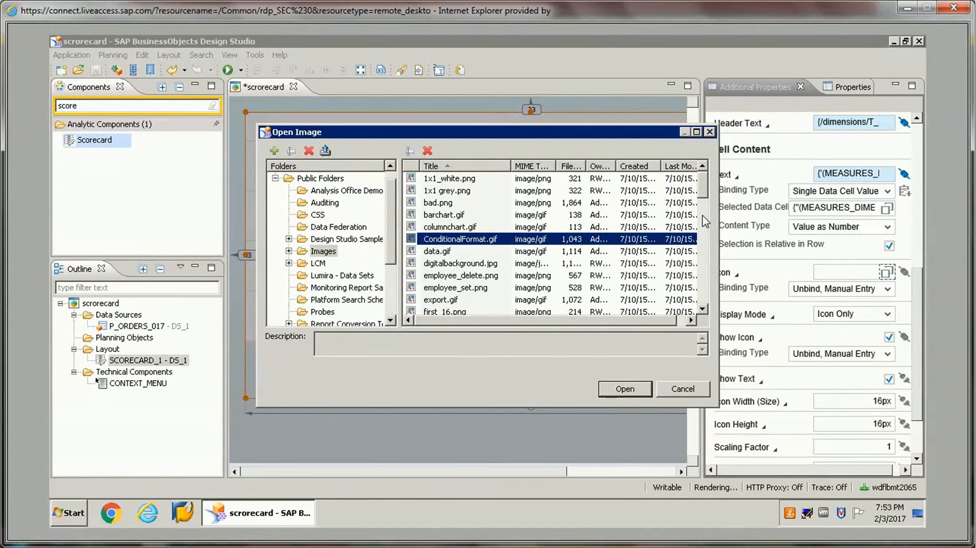
click(702, 311)
click(702, 310)
click(702, 310)
click(703, 310)
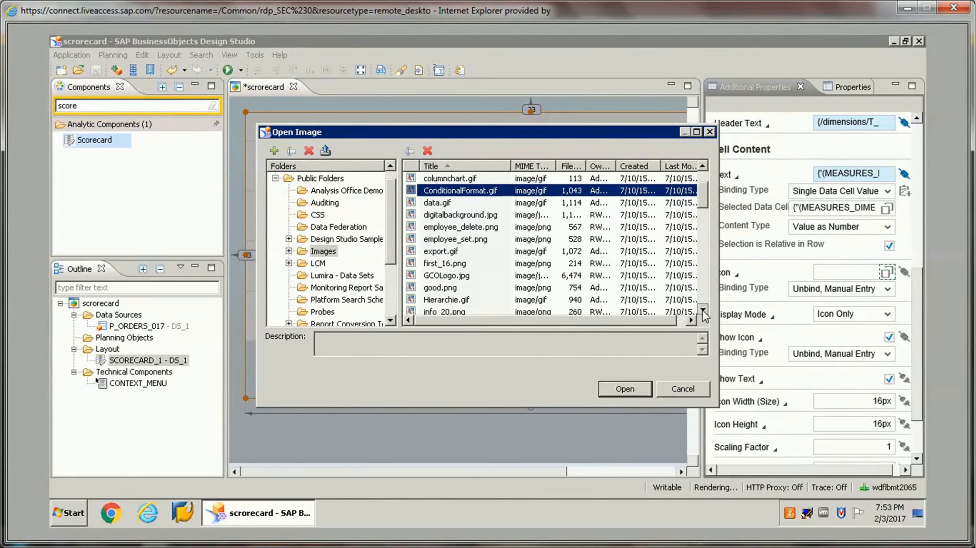
scroll(702, 310, down, 4)
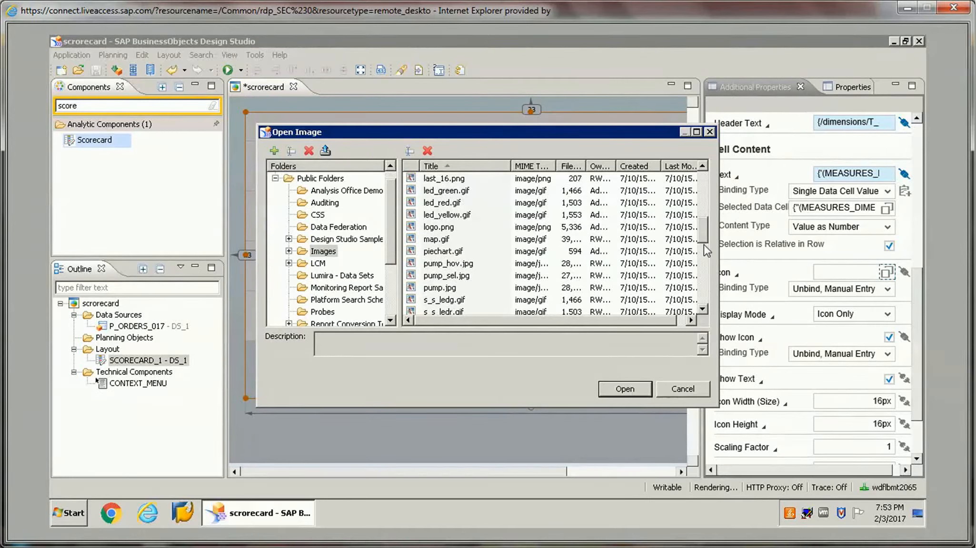
drag(704, 226, 703, 202)
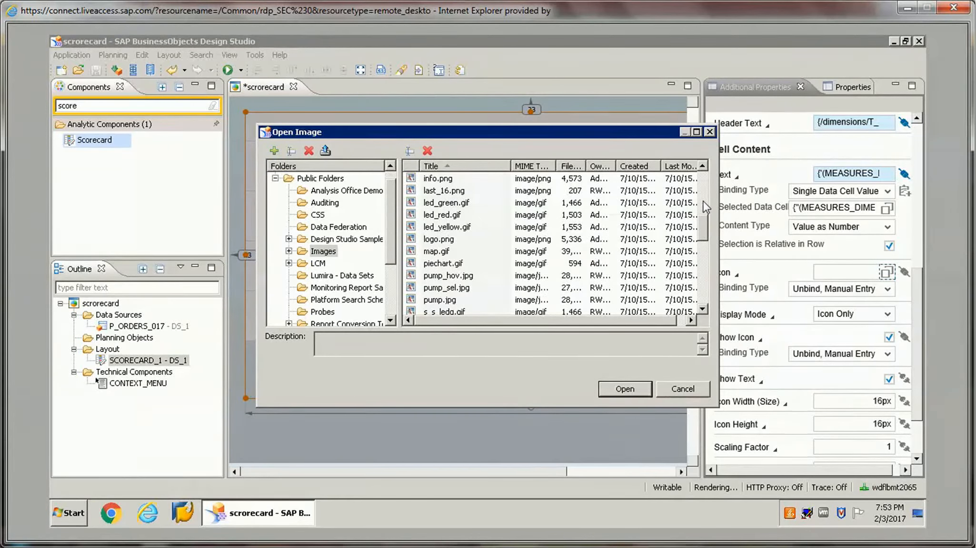
click(703, 166)
click(704, 167)
click(703, 166)
click(703, 166)
click(703, 166)
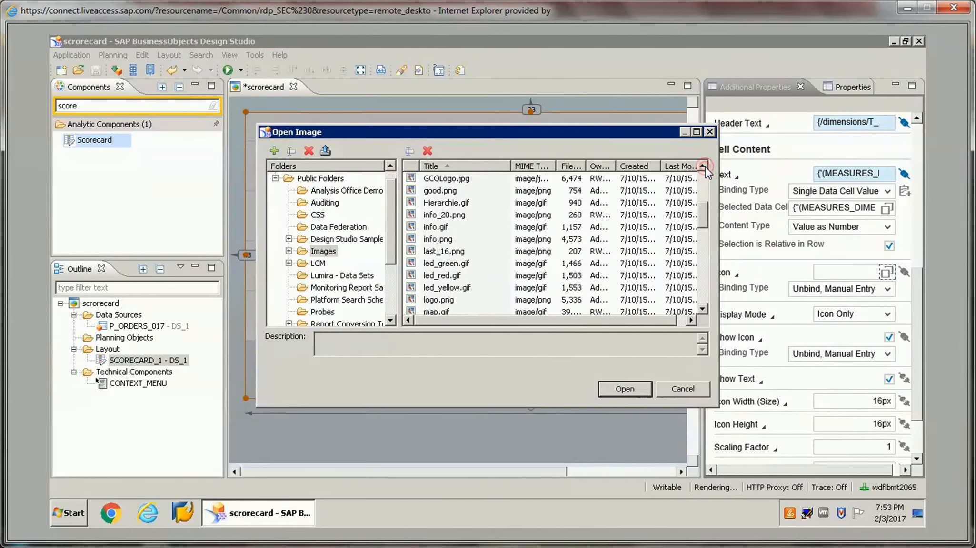
click(703, 166)
click(703, 166)
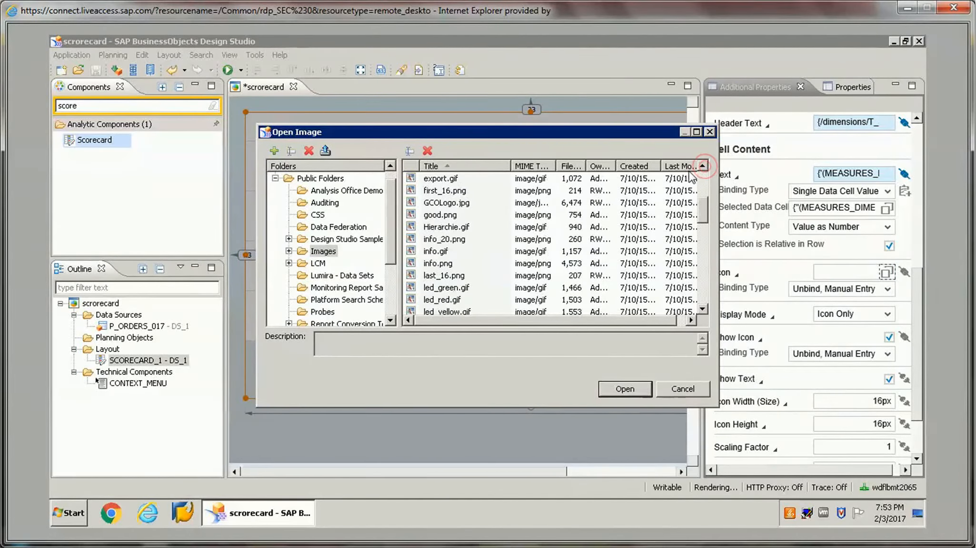
click(432, 252)
click(434, 265)
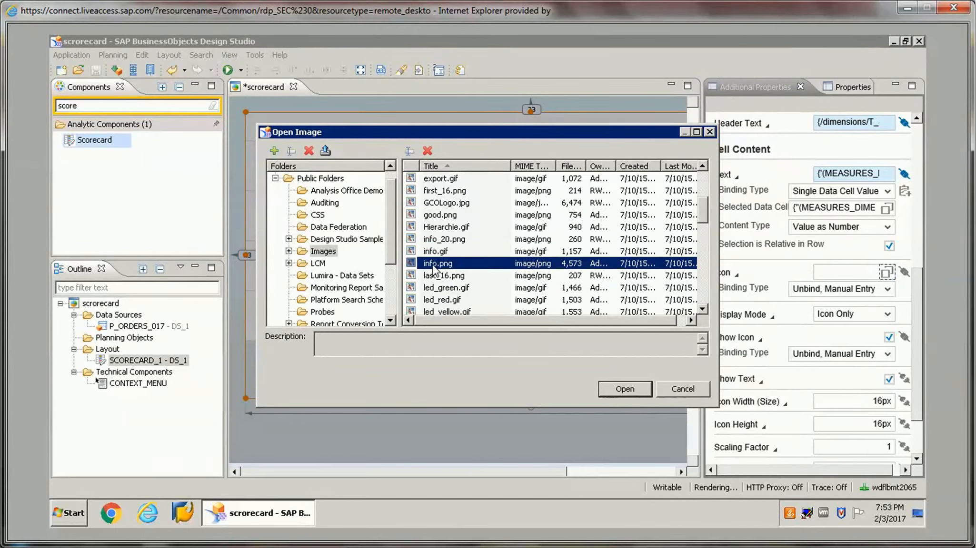
click(617, 388)
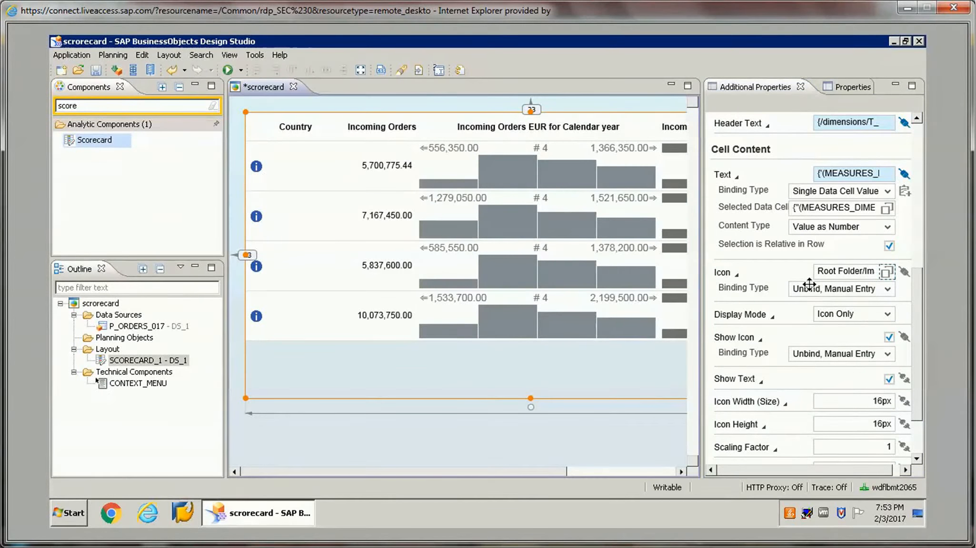
Set the display mode of COLUMN_1's cells to Text with Icon
click(887, 316)
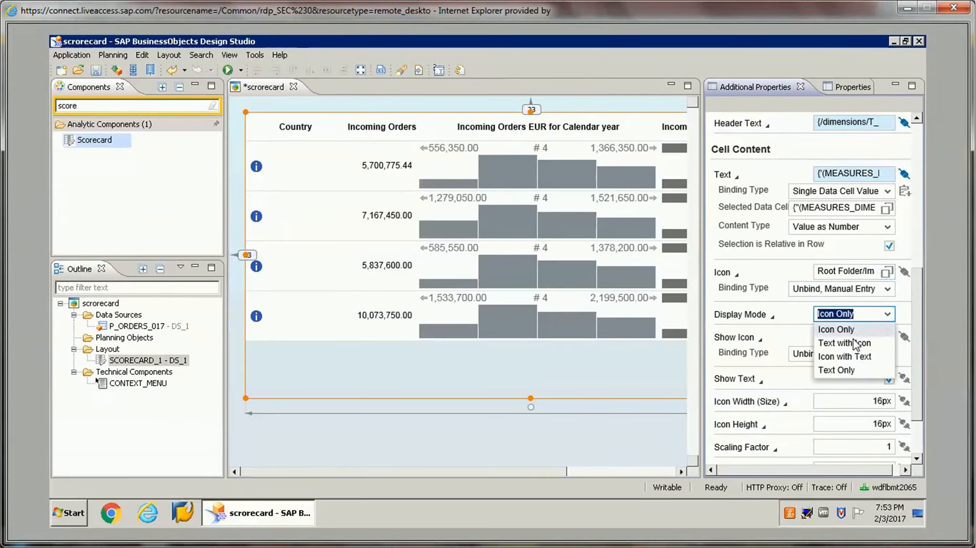
click(850, 343)
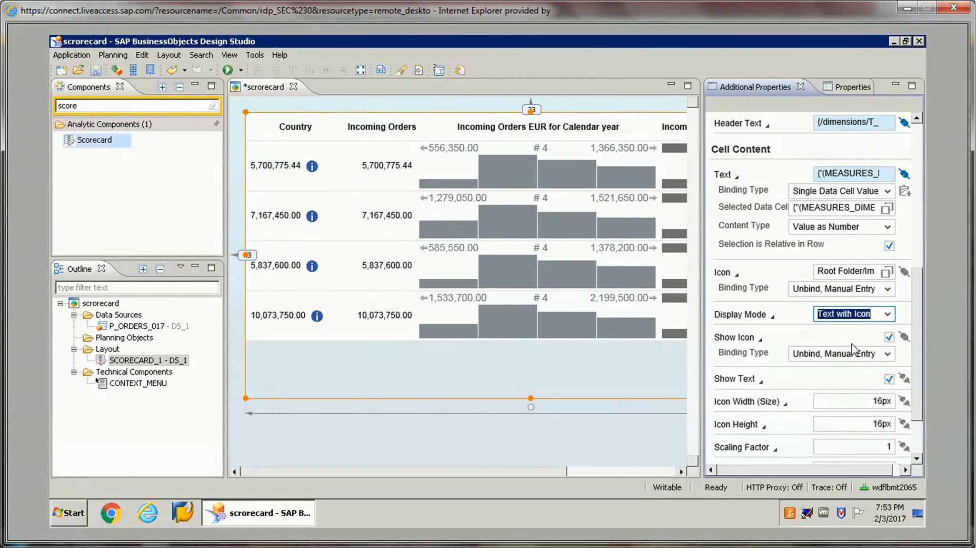
click(263, 167)
Set the scaling factor of COLUMN_1's cell values to 0.001
drag(920, 335, 928, 393)
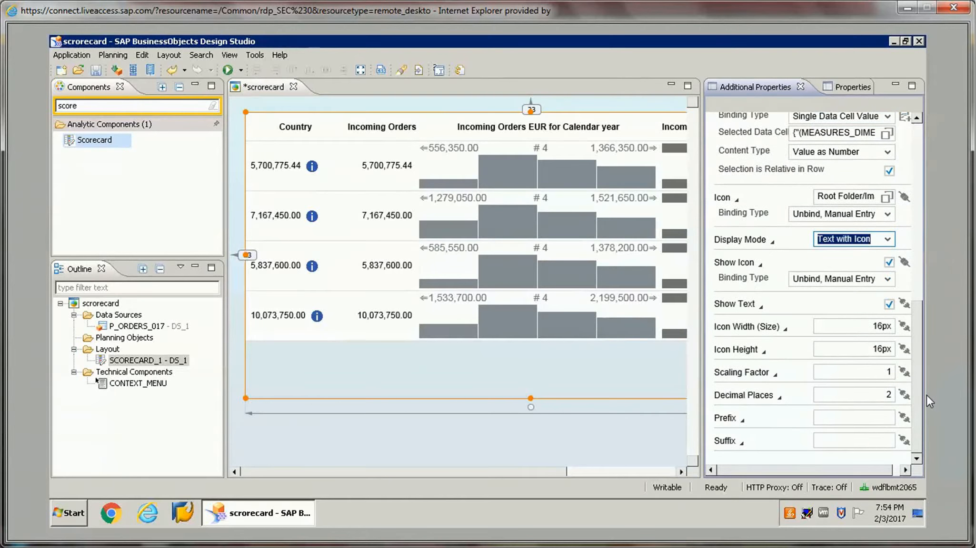
click(887, 376)
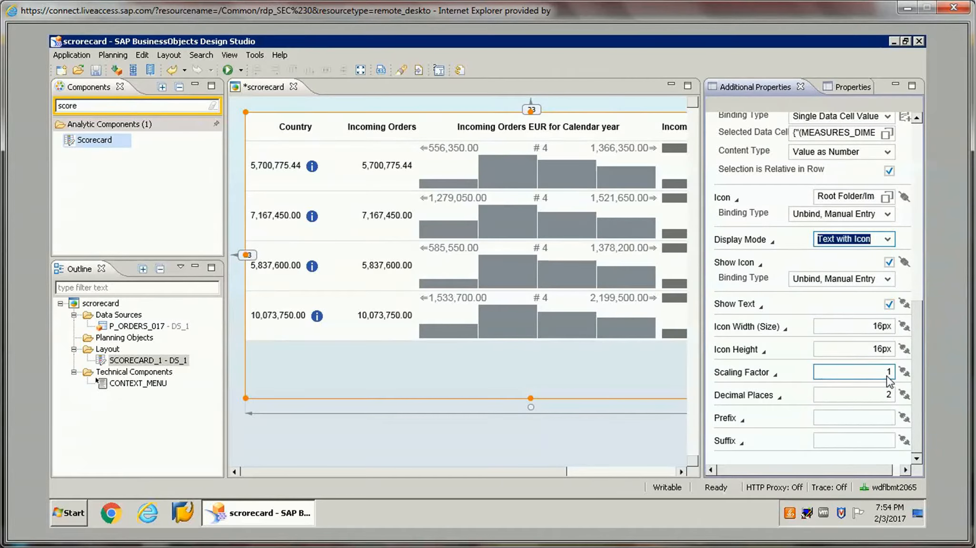
double_click(887, 376)
text(.00)
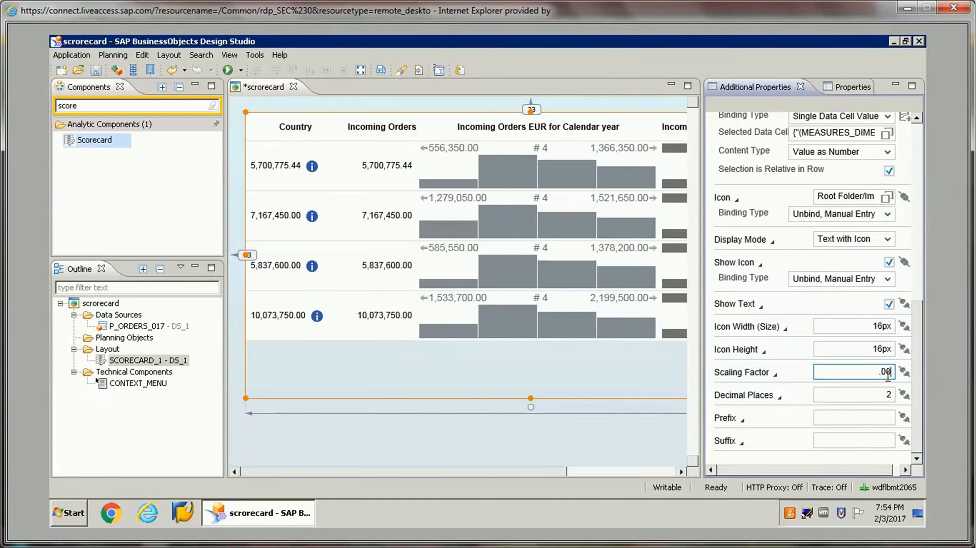
text(1)
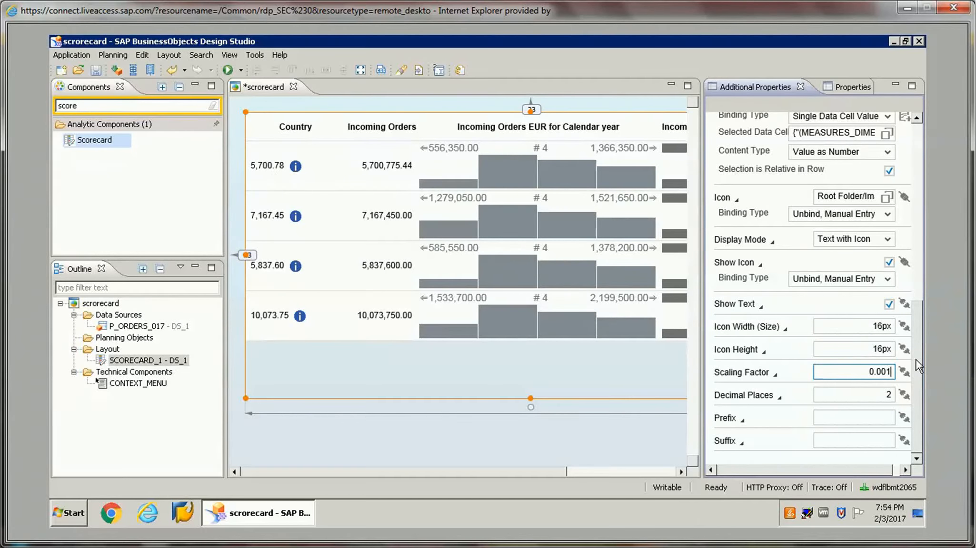
Select COLUMN_2 and review the cell content properties in its definition
drag(922, 294, 922, 226)
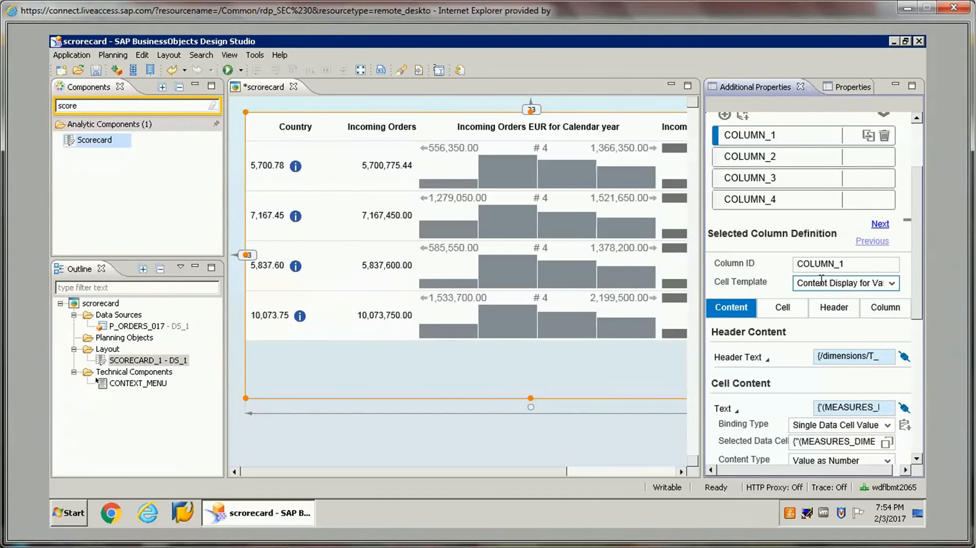
click(768, 162)
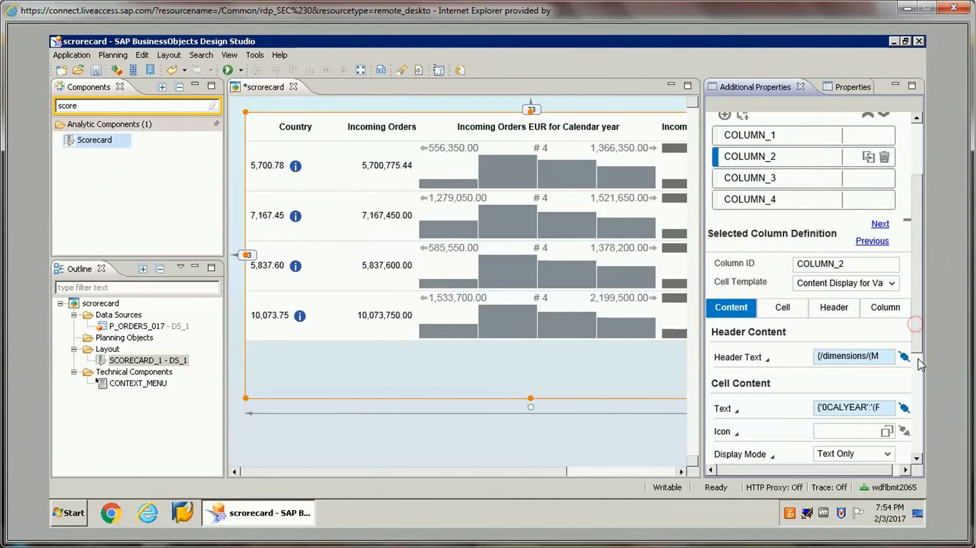
drag(918, 332, 921, 396)
click(866, 315)
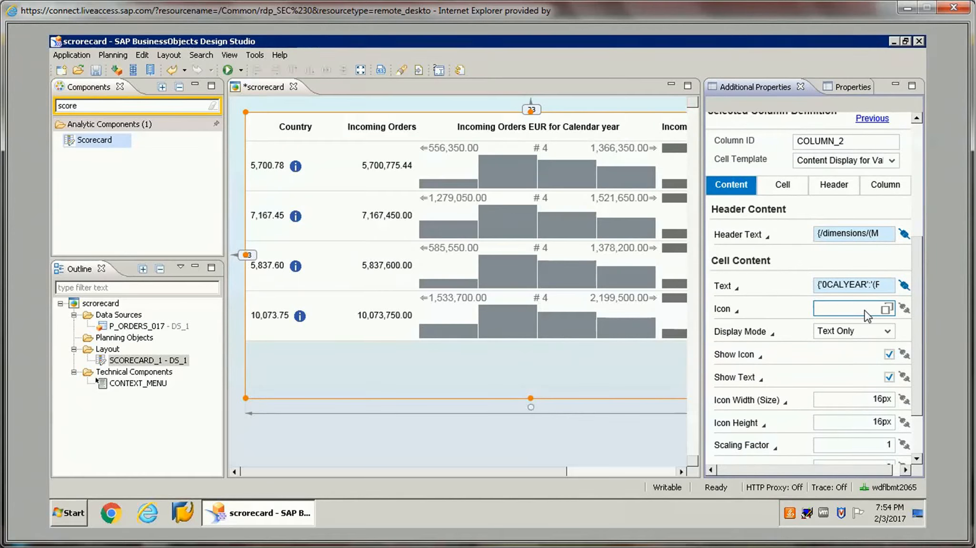
Try the Comparison Chart, Delta Bar cell template on COLUMN_2 and bring up its chart properties
click(892, 162)
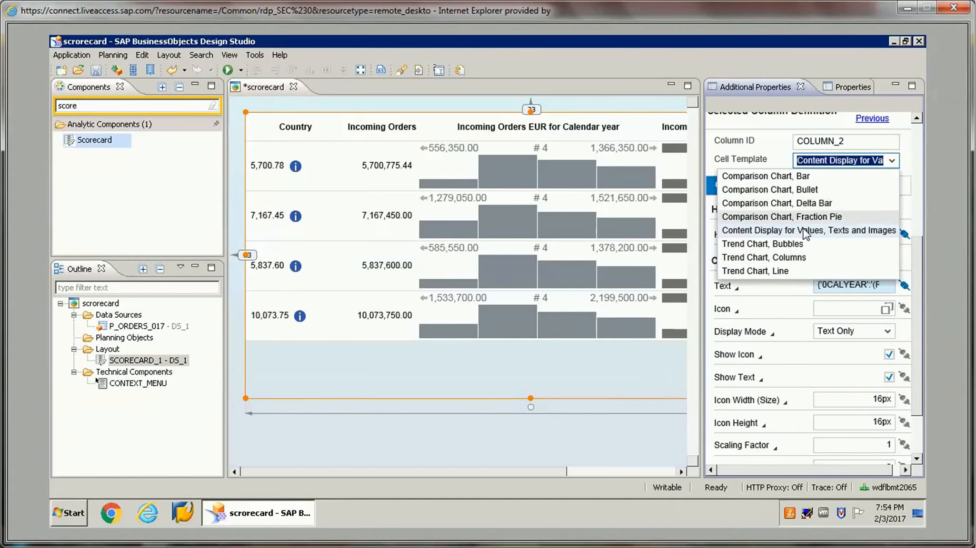
click(815, 203)
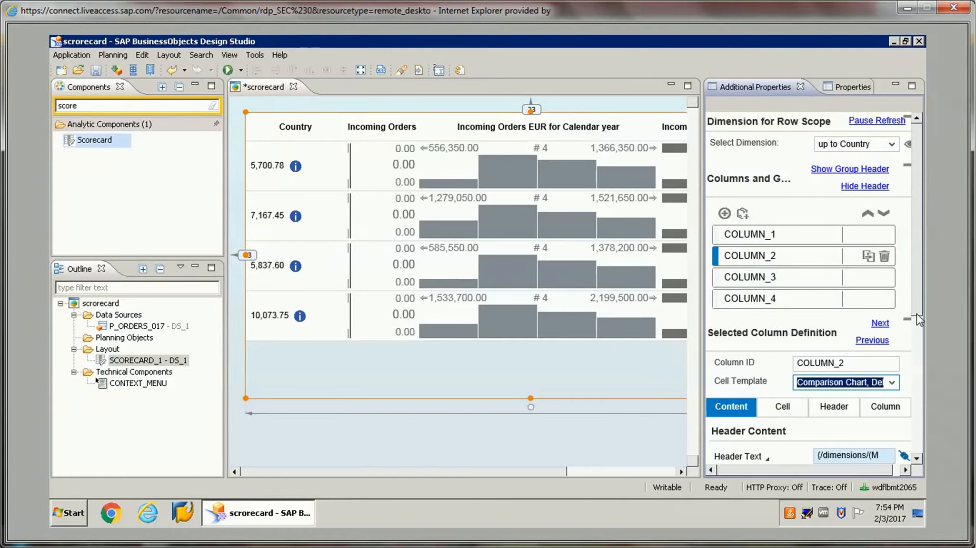
drag(915, 311, 925, 409)
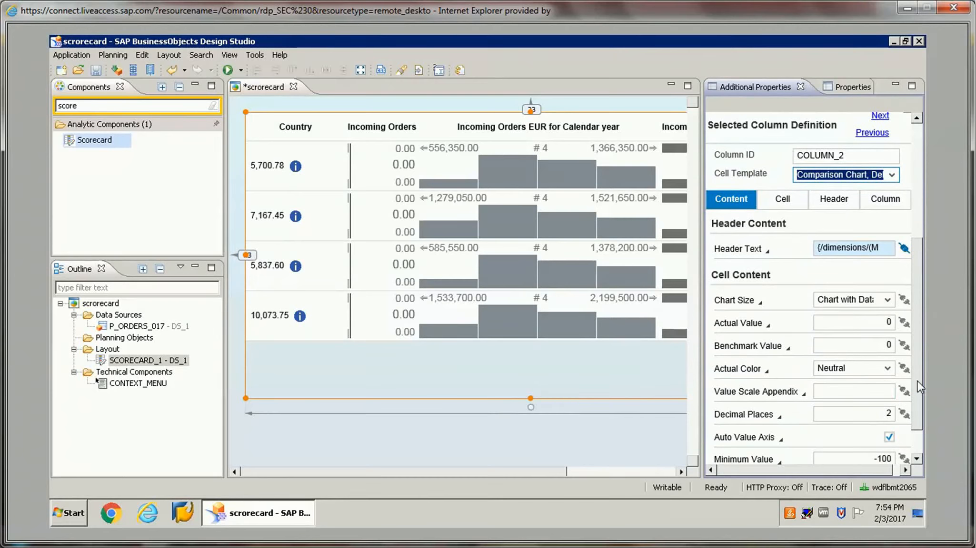
Set the delta bar chart's actual color to Good and check its value and axis properties
click(887, 368)
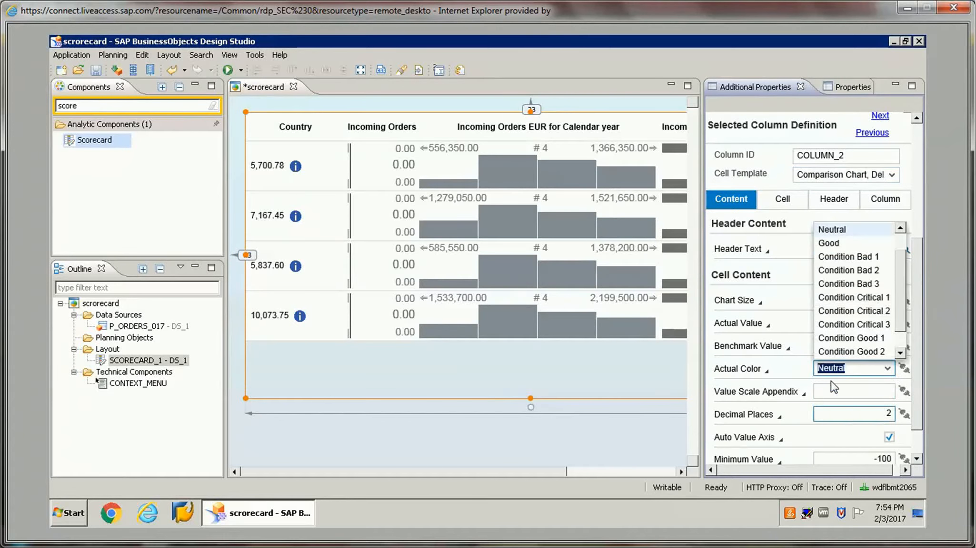
click(836, 244)
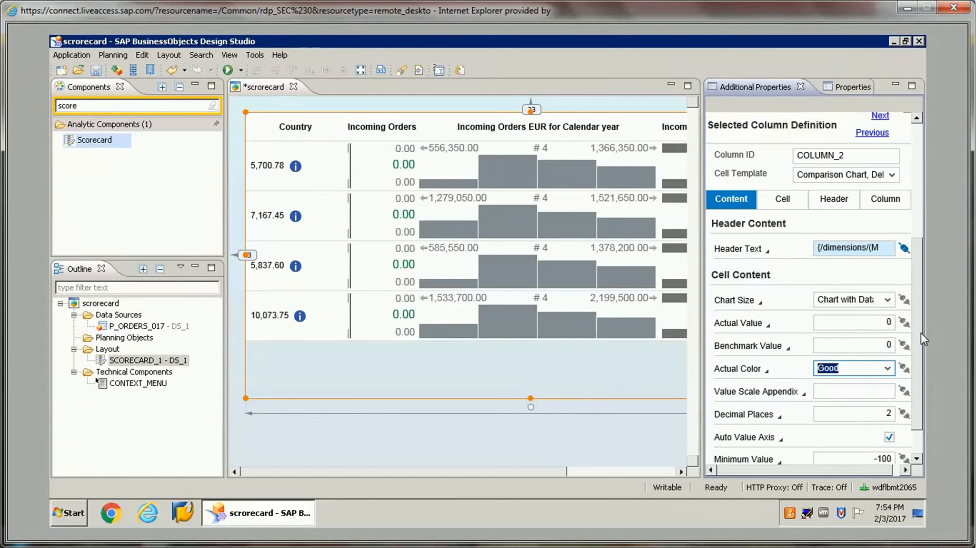
scroll(919, 340, down, 3)
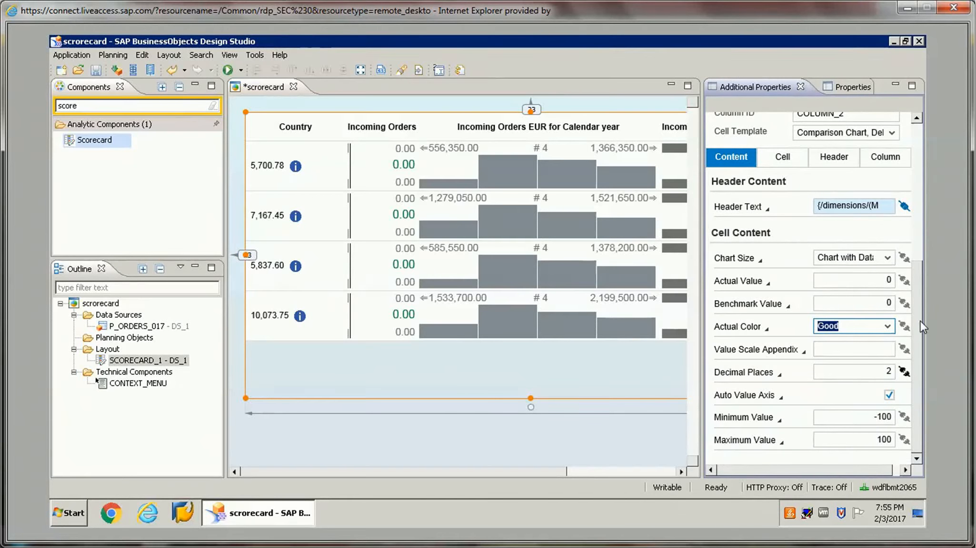
click(890, 283)
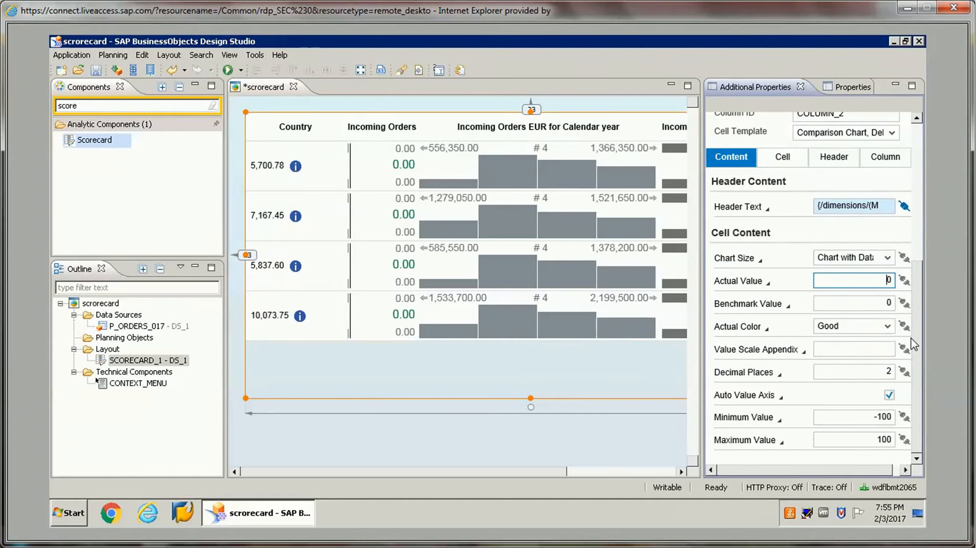
Return COLUMN_2's cell template to Content Display for Values, Texts and Images
scroll(921, 278, up, 1)
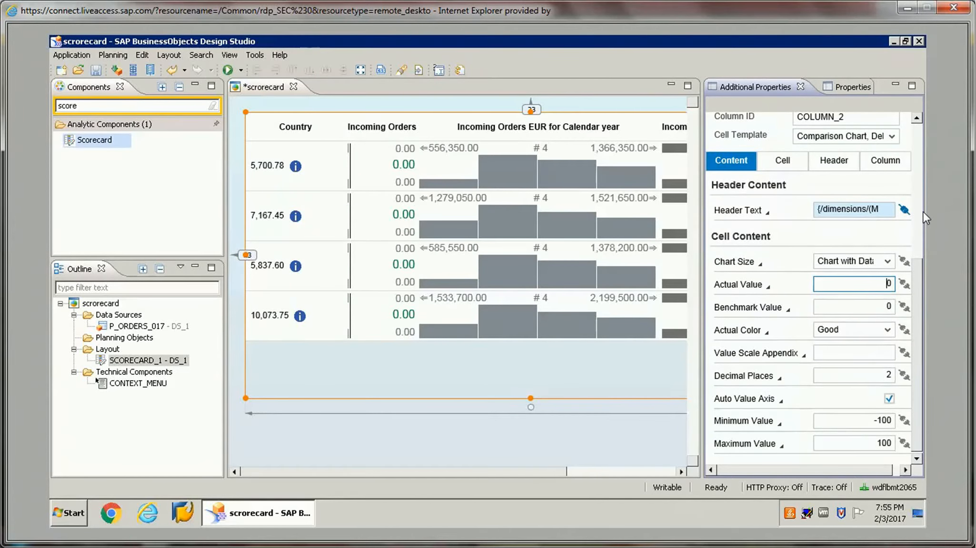
click(891, 136)
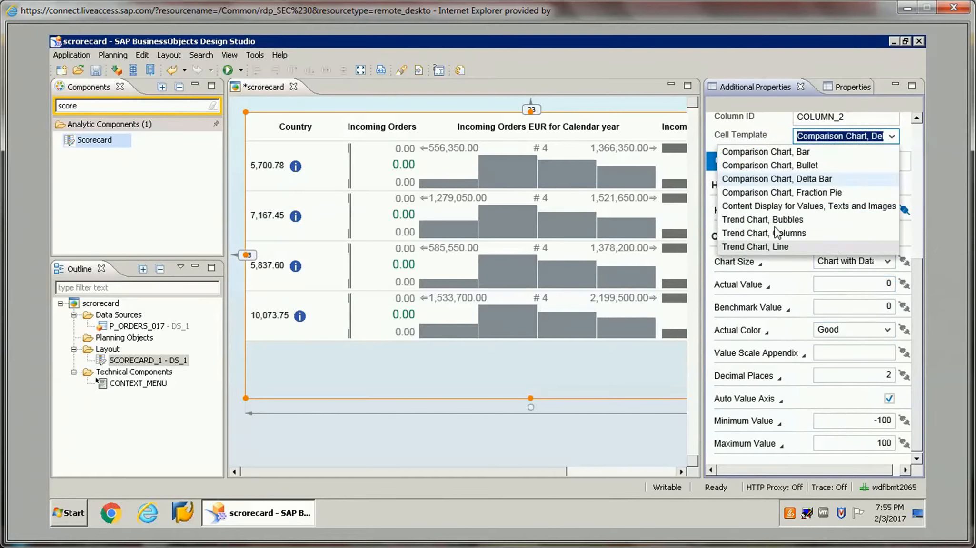
click(808, 206)
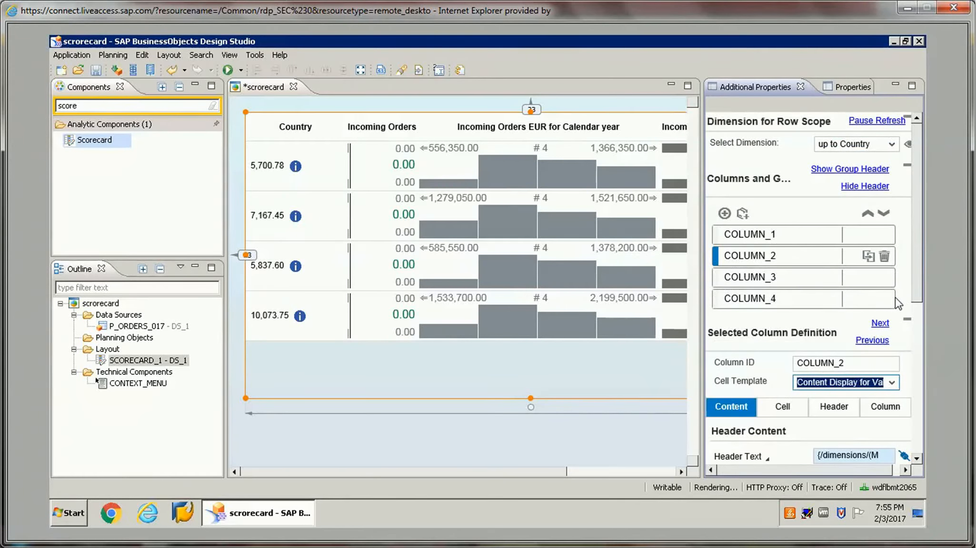
Bind COLUMN_2's cell text to the Sales Volume EUR Result cell of AE|Utd.Arab.Emir. and review the remaining cell content properties
drag(915, 291, 918, 402)
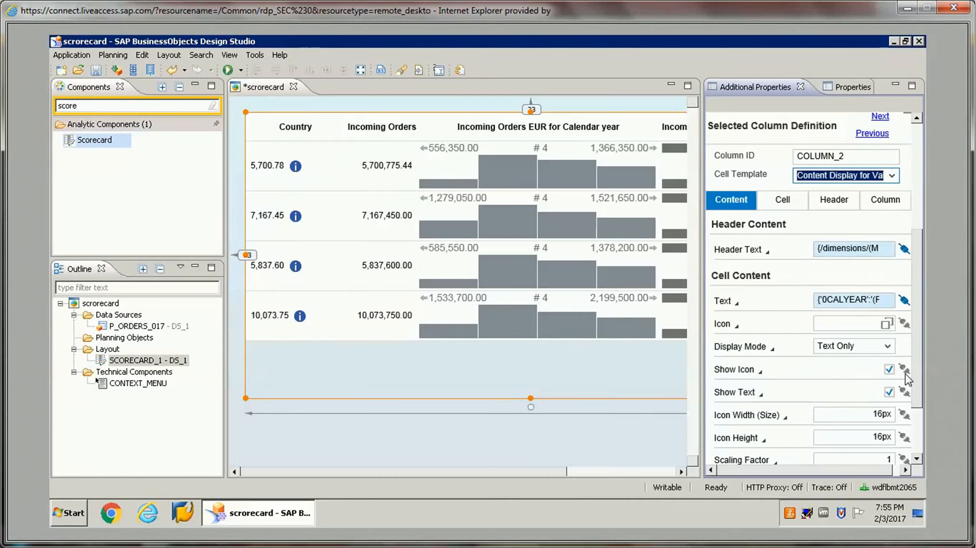
click(903, 301)
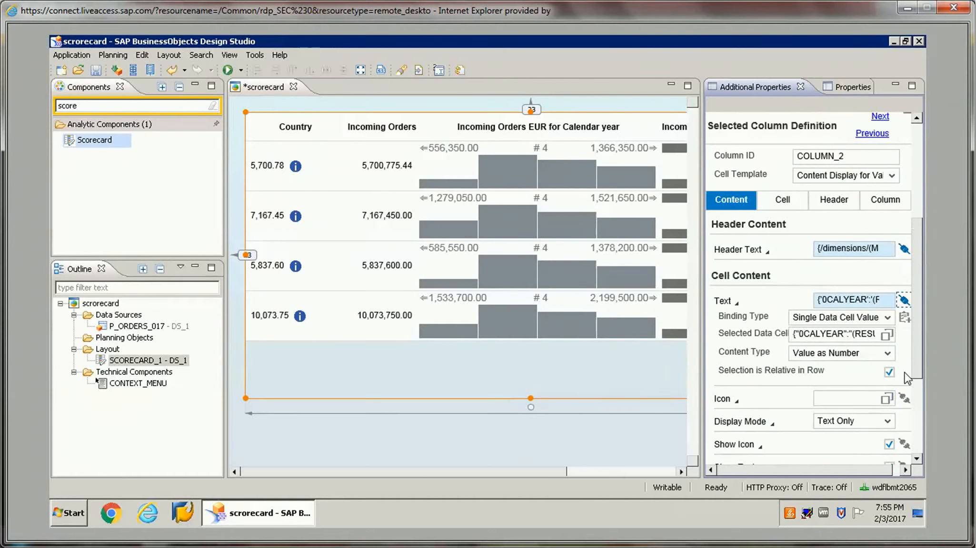
click(886, 334)
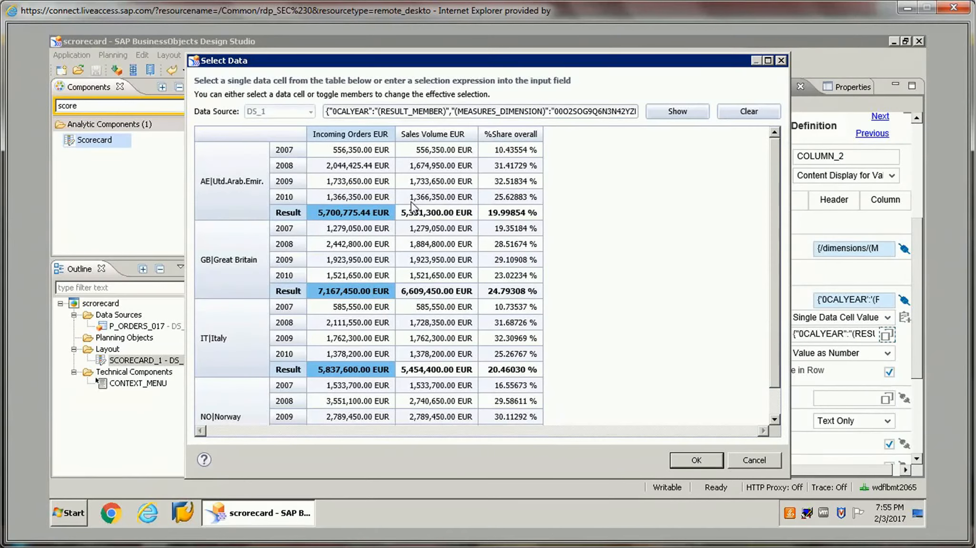
click(420, 216)
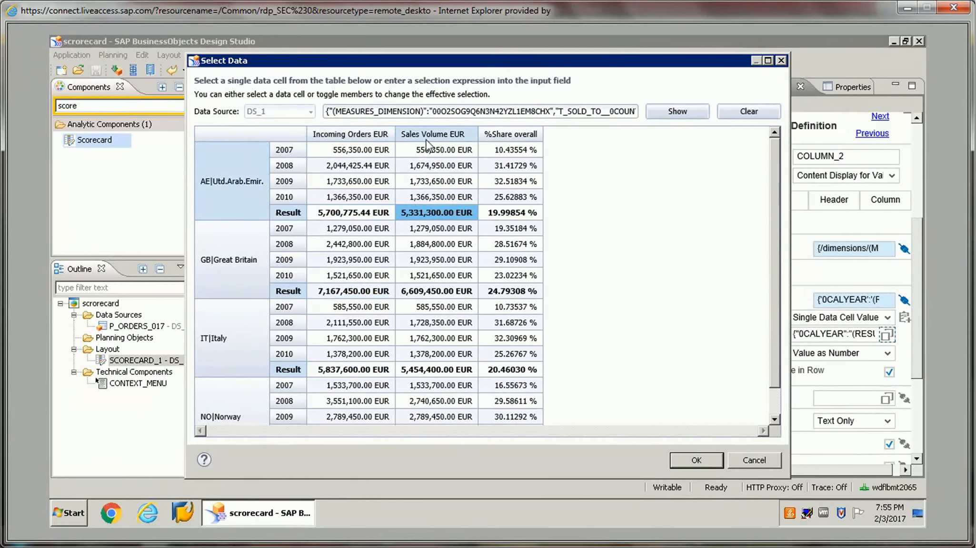
click(698, 460)
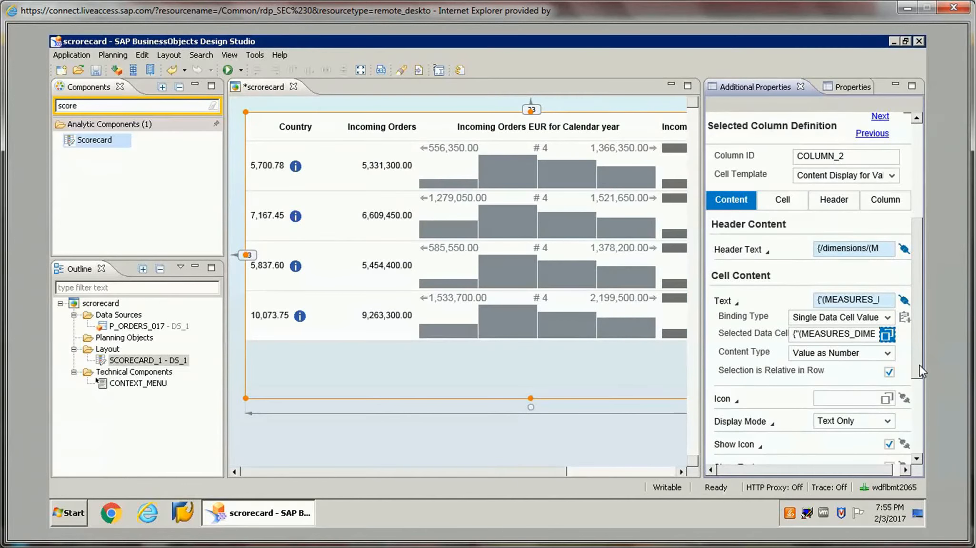
drag(919, 365, 925, 437)
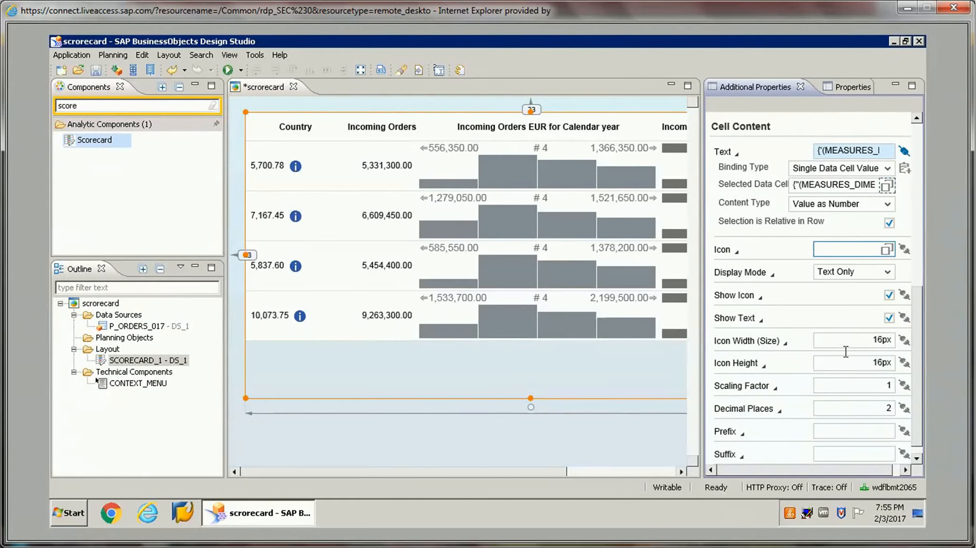
drag(917, 404, 917, 405)
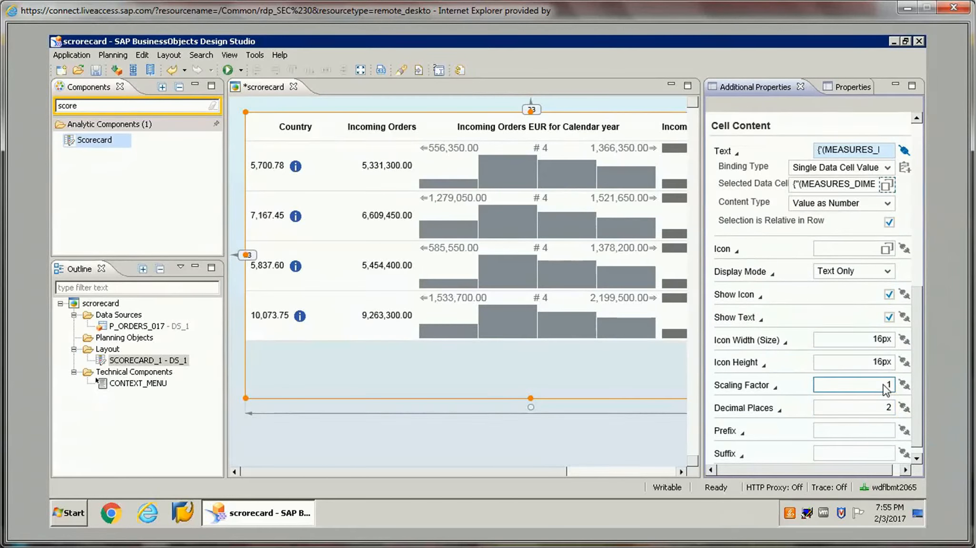
Select COLUMN_3 and change its header text to "Incoming order"
drag(920, 382, 917, 238)
click(790, 257)
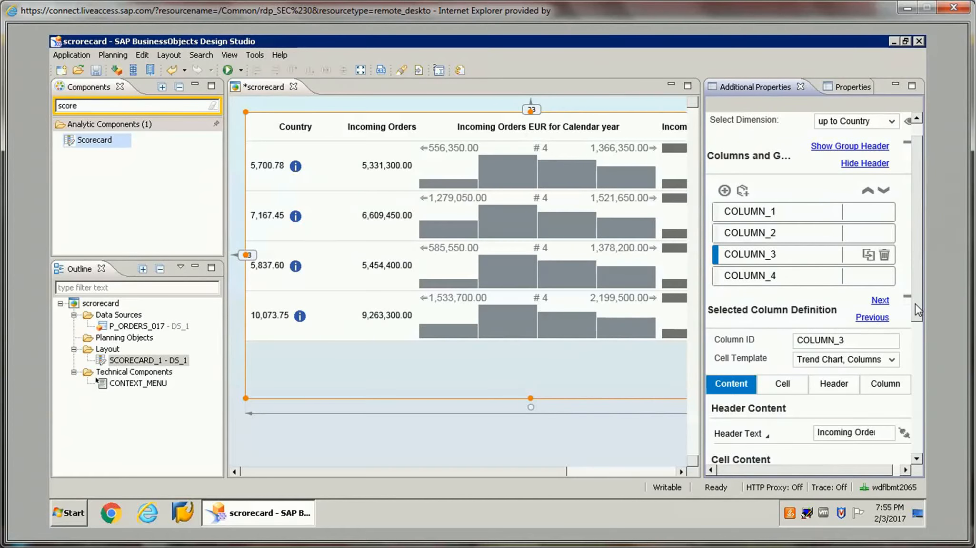
scroll(857, 357, down, 3)
click(855, 356)
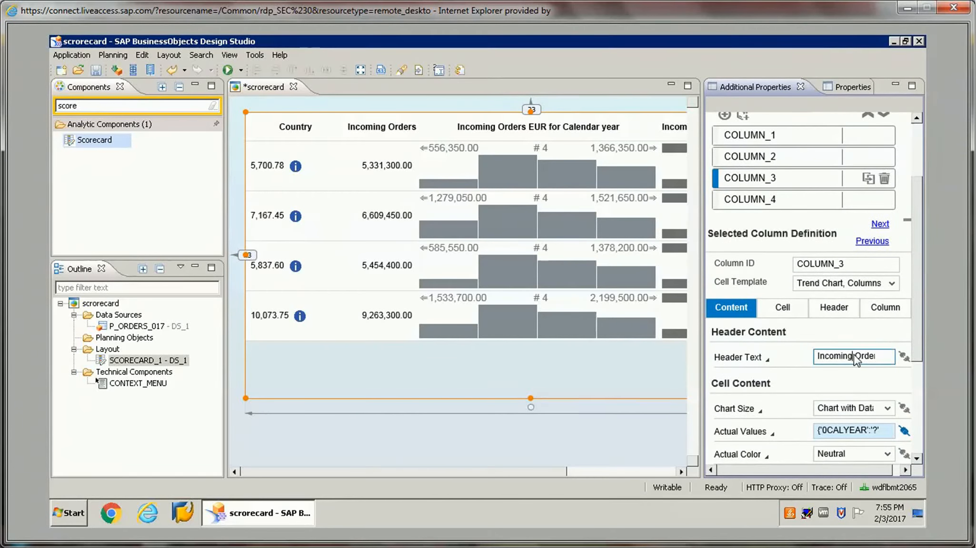
key(End)
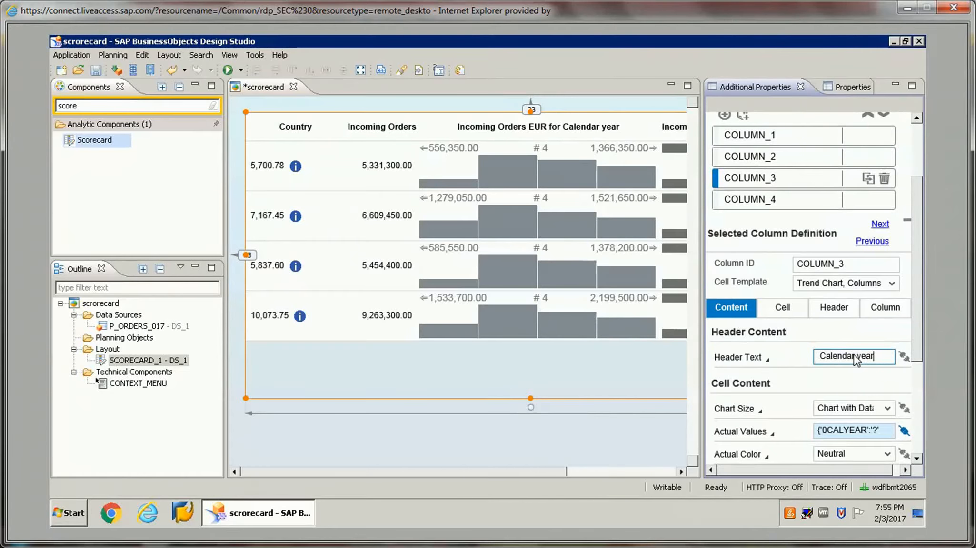
key(ctrl+a)
key(BackSpace)
text(Inco)
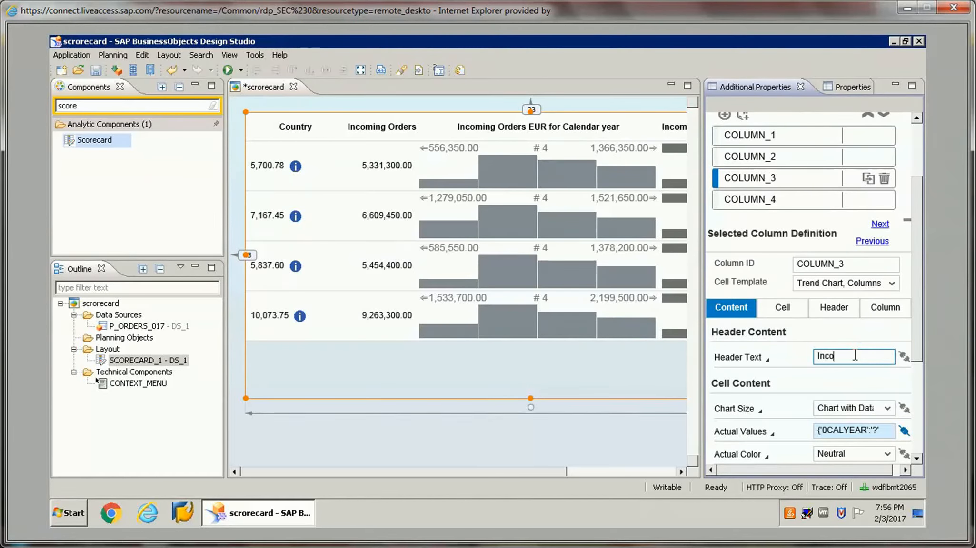
text(ming or)
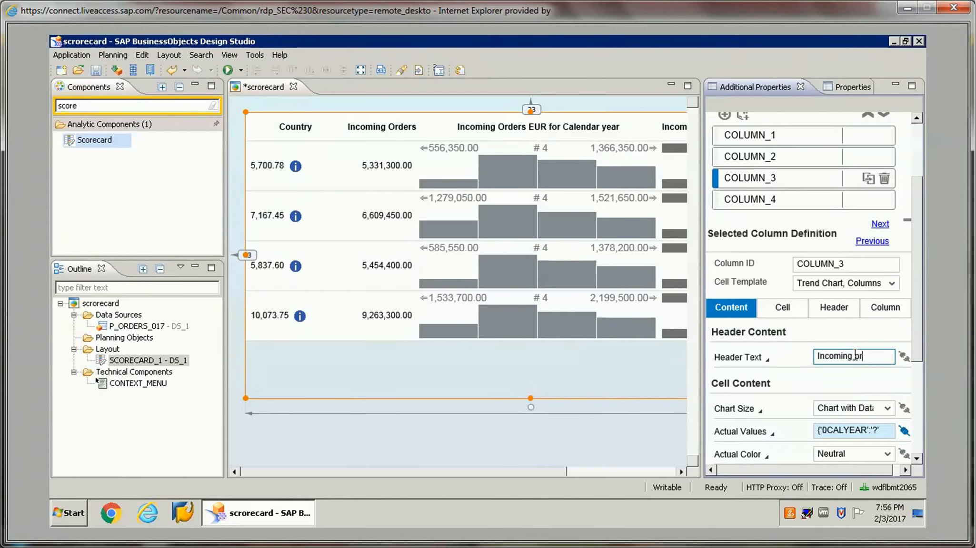
text(der)
key(Return)
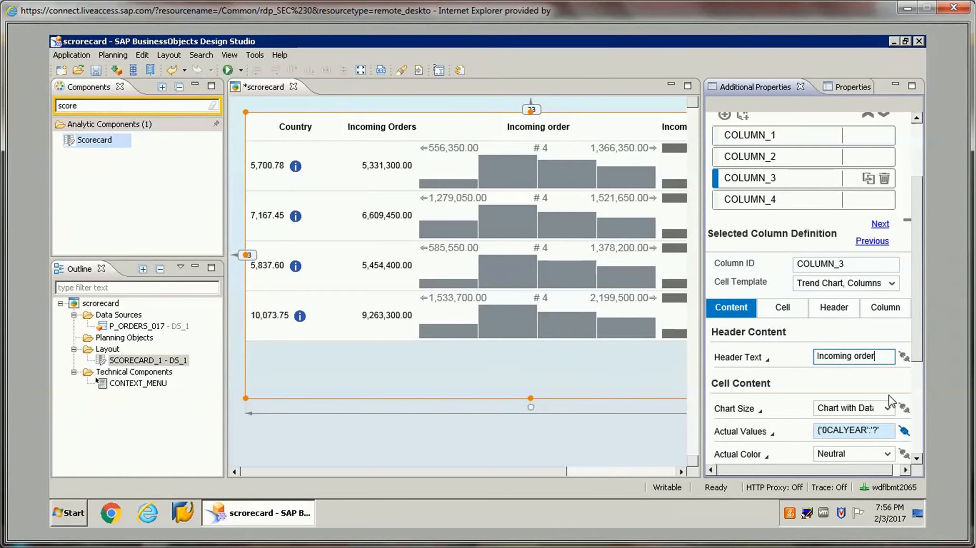
Change COLUMN_3's cell template to Comparison Chart, Fraction Pie and enable data binding for its actual value
click(888, 408)
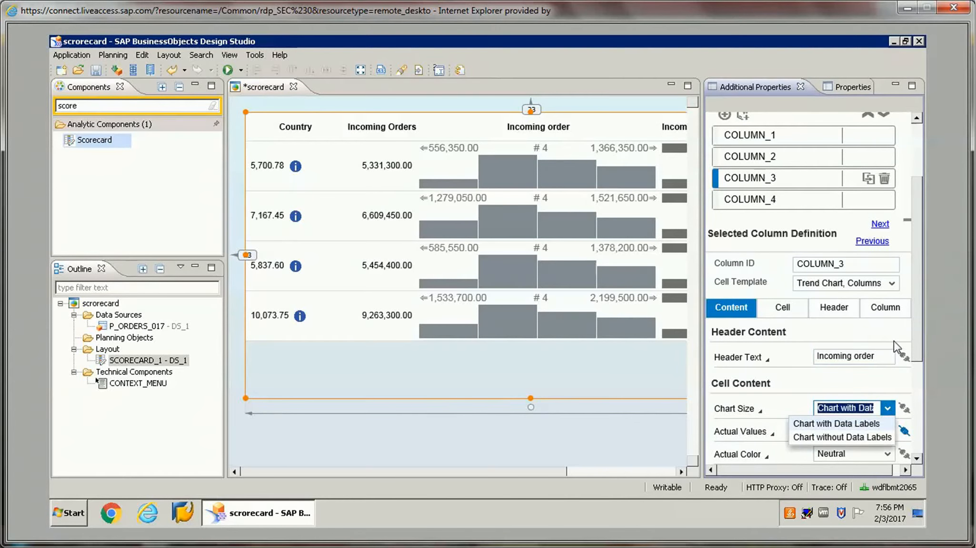
click(890, 283)
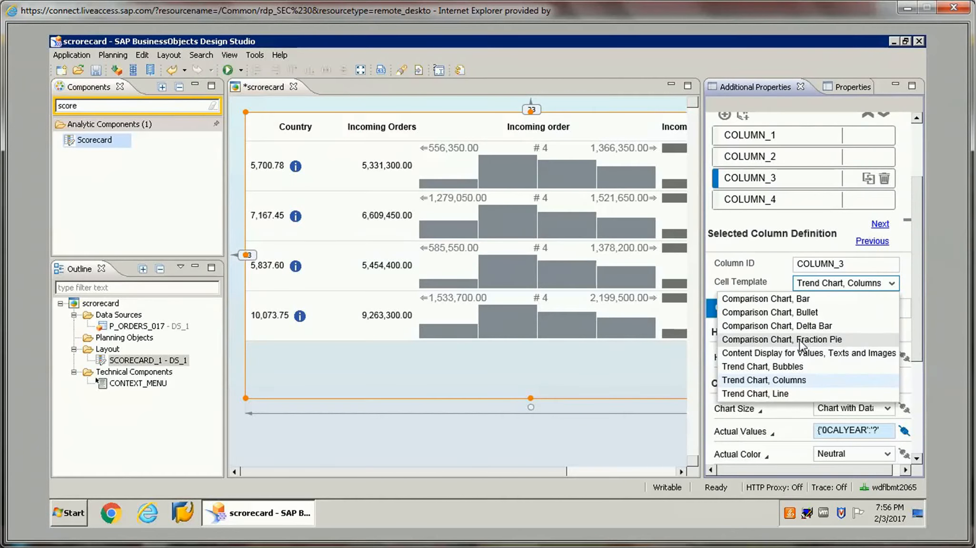
click(801, 341)
drag(917, 314, 931, 435)
click(904, 315)
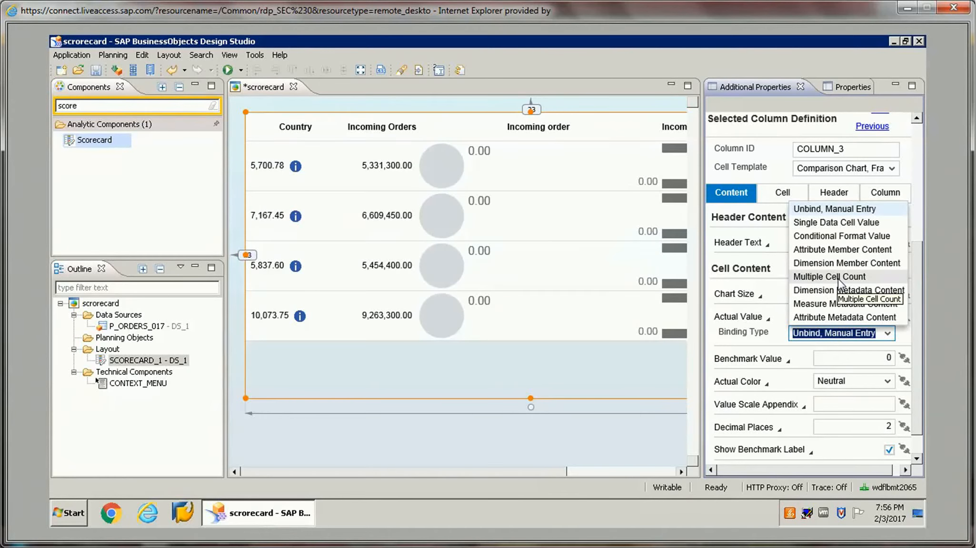
Try to bind the fraction pie's actual value as a Multiple Cell Count of the Sales Volume EUR column
key(Return)
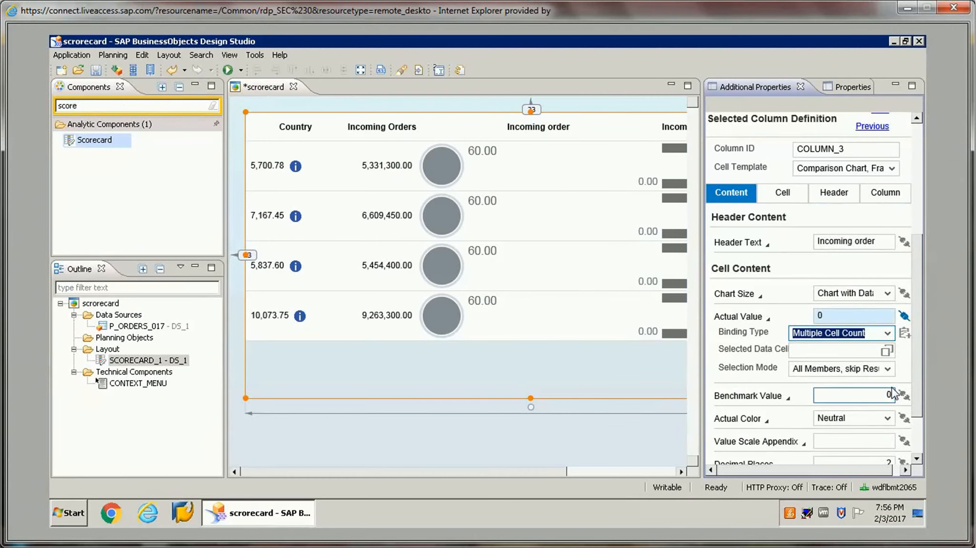
click(886, 351)
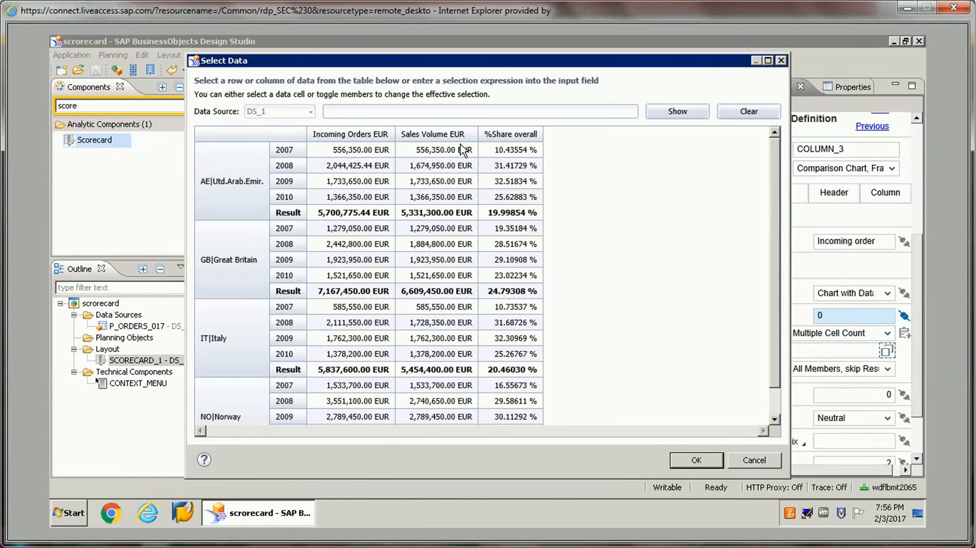
click(490, 138)
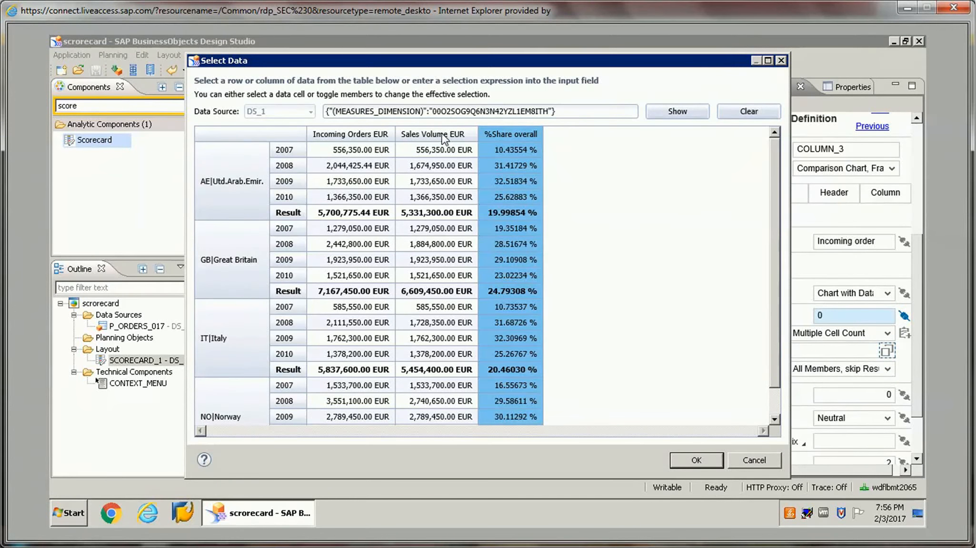
click(443, 136)
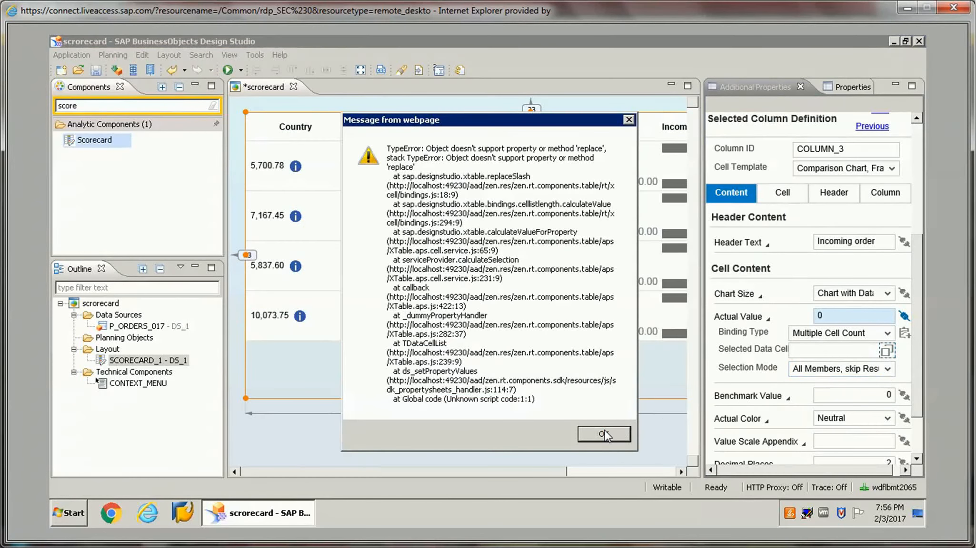
click(603, 435)
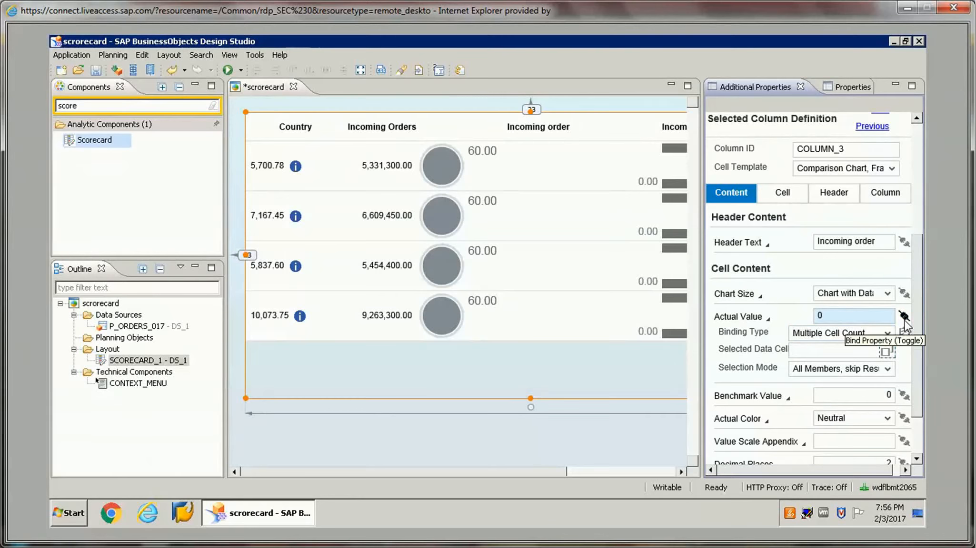
Bind COLUMN_3's actual value as Conditional Format Value to the Sales Volume EUR Result cell of AE|Utd.Arab.Emir
click(887, 334)
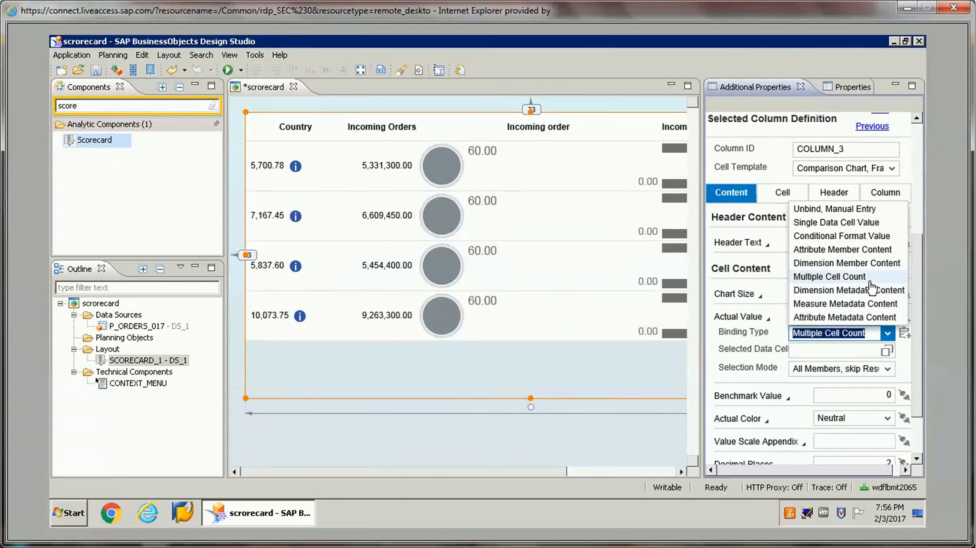
click(858, 236)
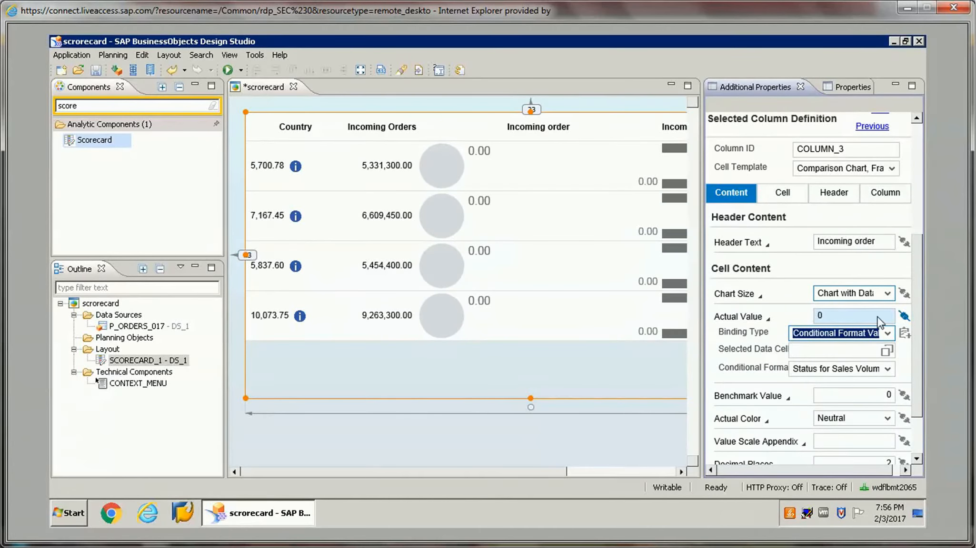
click(887, 351)
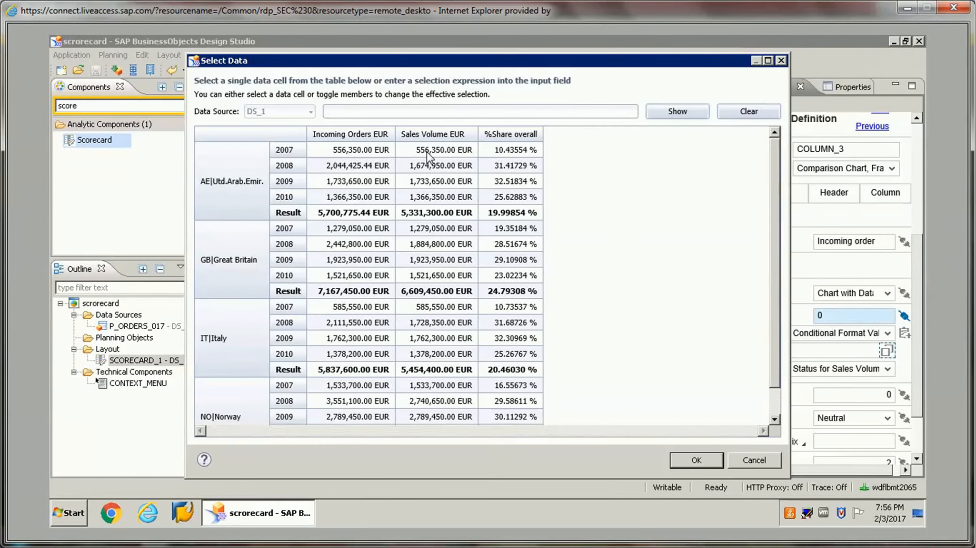
click(437, 214)
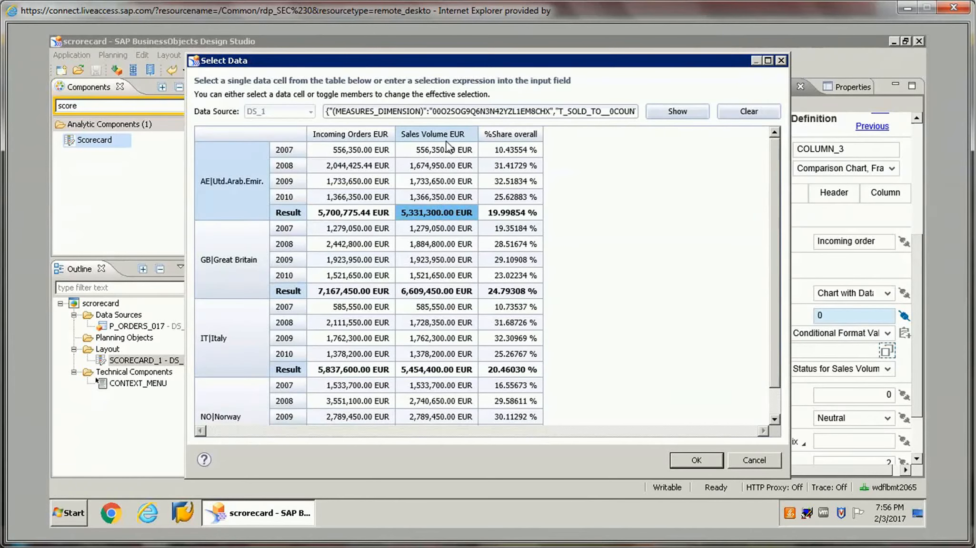
click(695, 460)
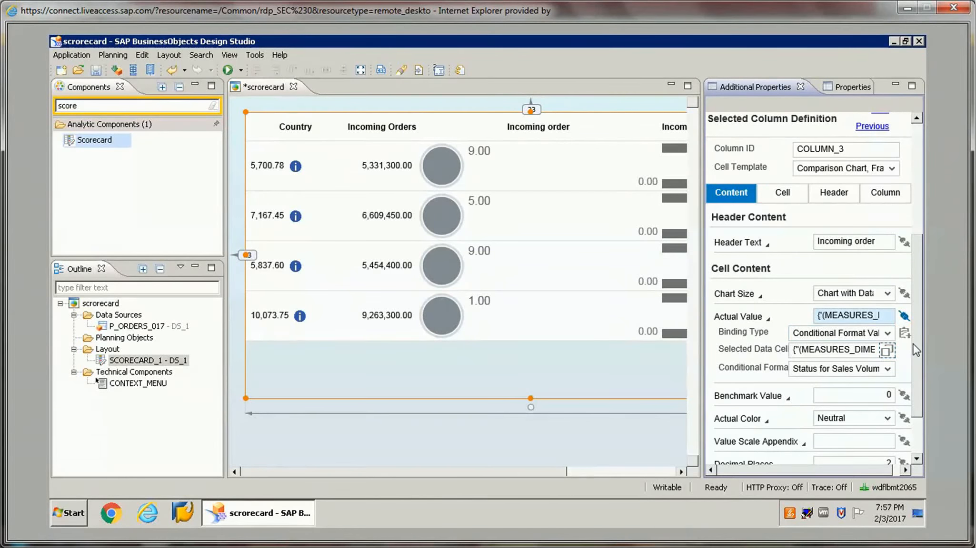
Set the fraction pie's actual color to Good and its benchmark value to 100
drag(915, 344, 918, 394)
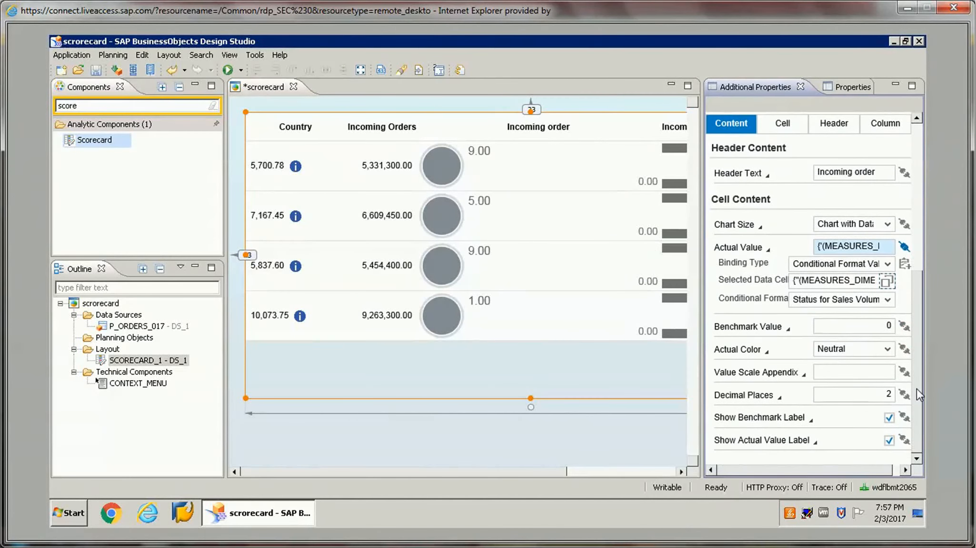
click(887, 351)
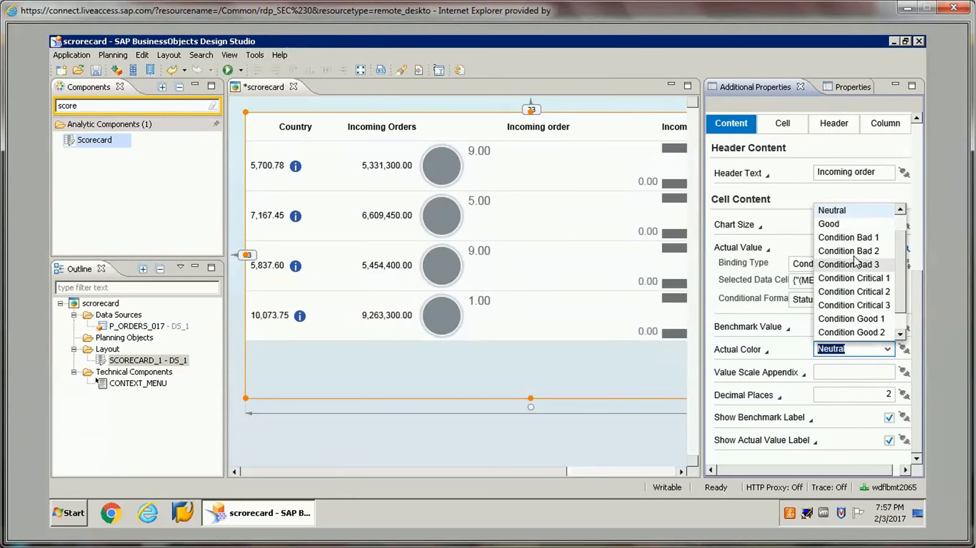
click(834, 225)
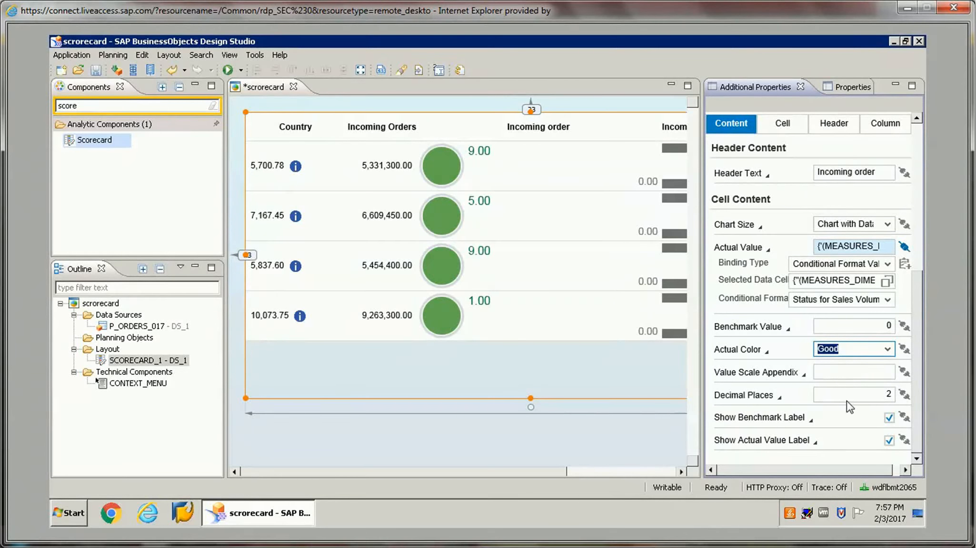
click(888, 327)
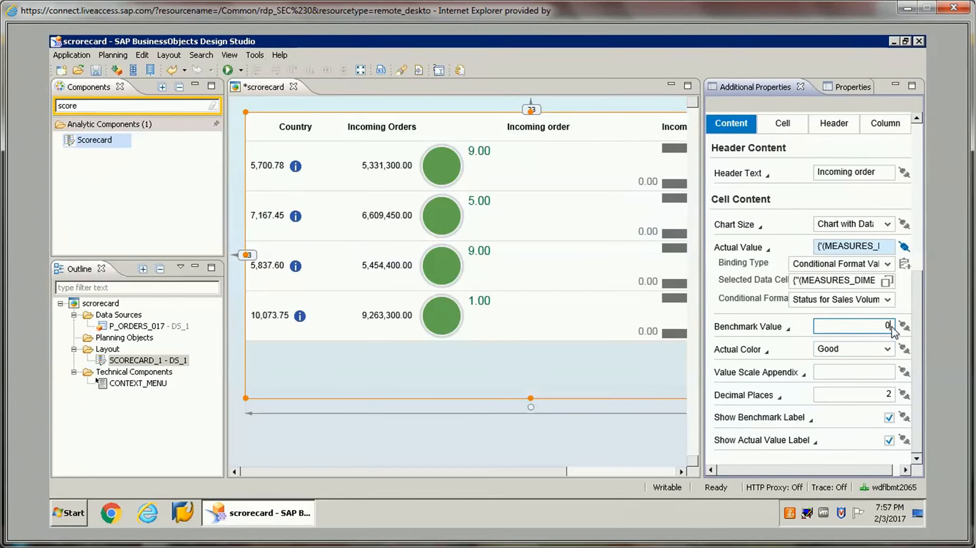
key(BackSpace)
text(100)
key(Return)
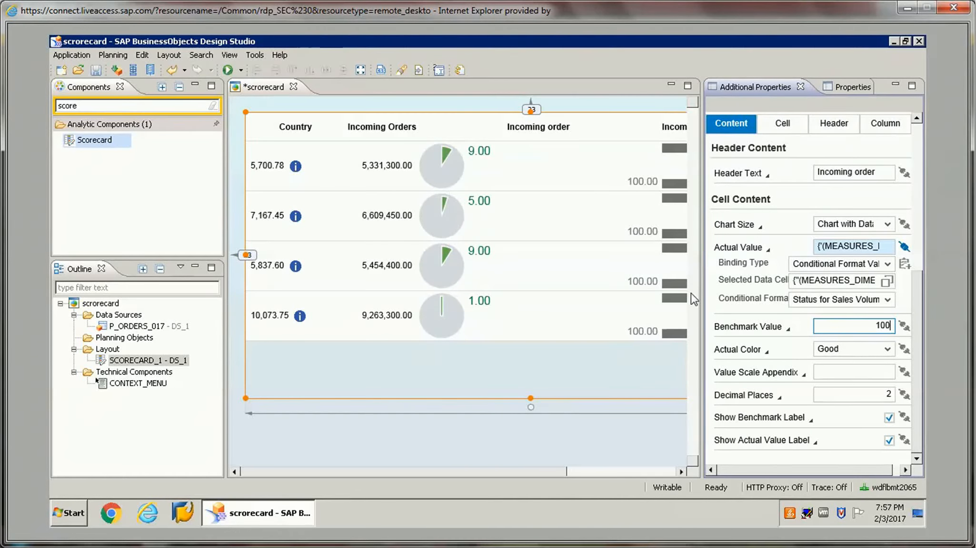
Select COLUMN_4 and change its cell template to Trend Chart, Columns
drag(915, 329, 922, 212)
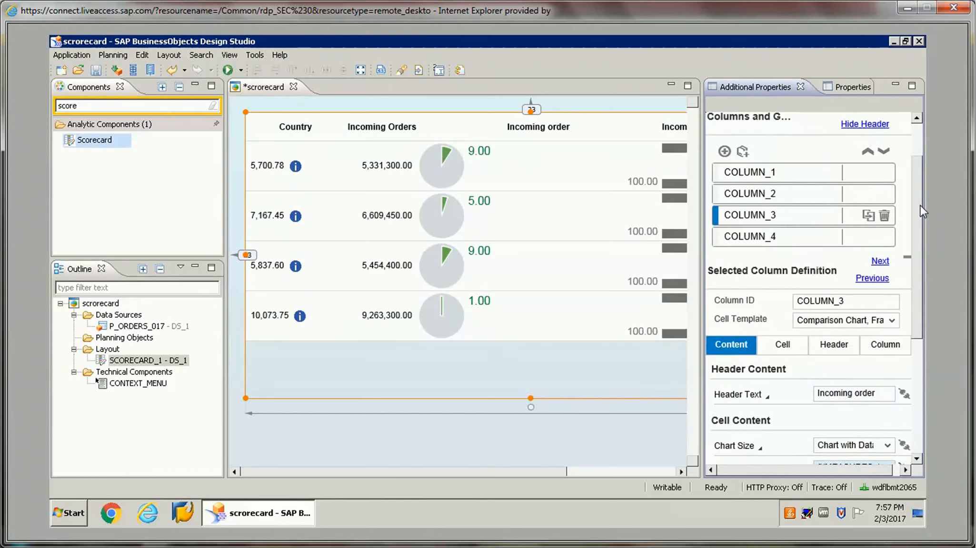
click(749, 245)
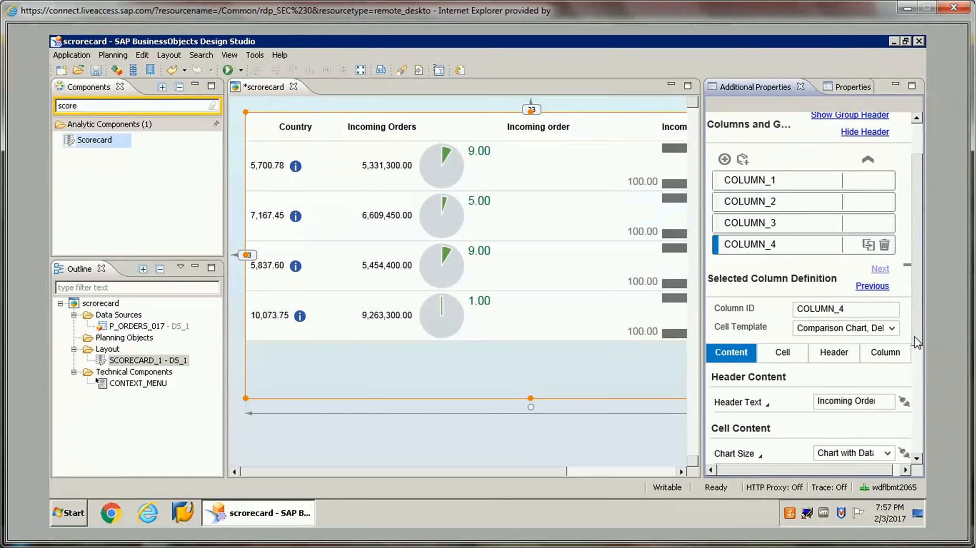
click(892, 329)
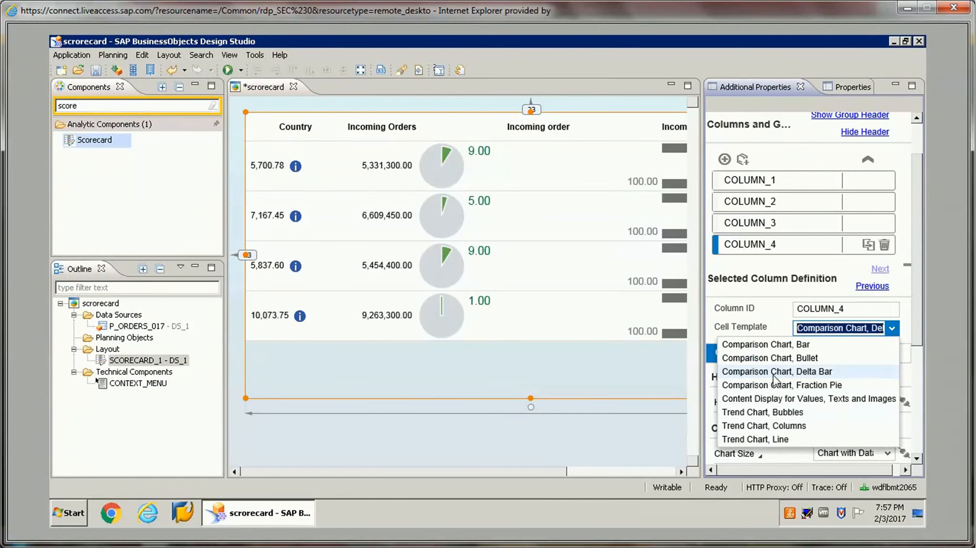
click(779, 427)
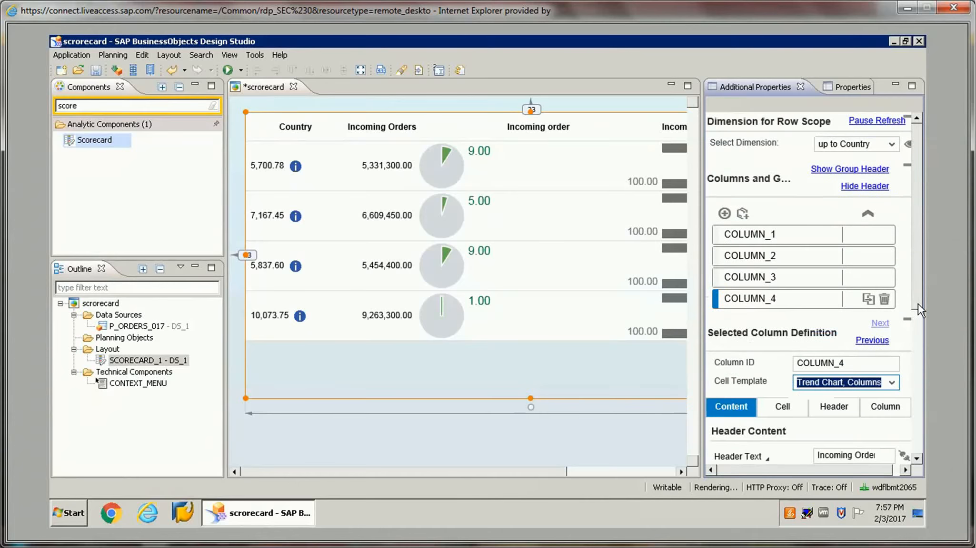
Bind the trend chart's actual values as Multiple Cell Values to the %Share overall column of DS_1
drag(919, 322, 920, 414)
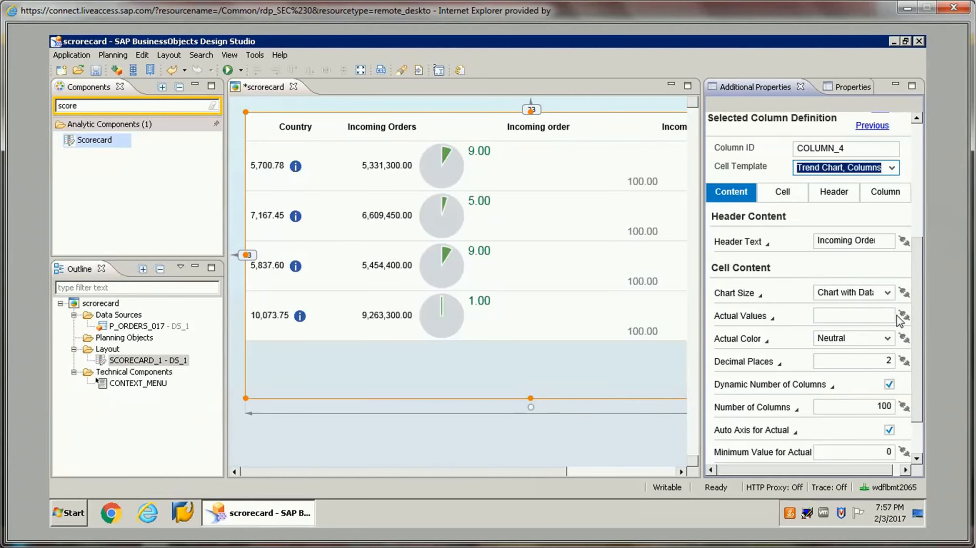
click(903, 316)
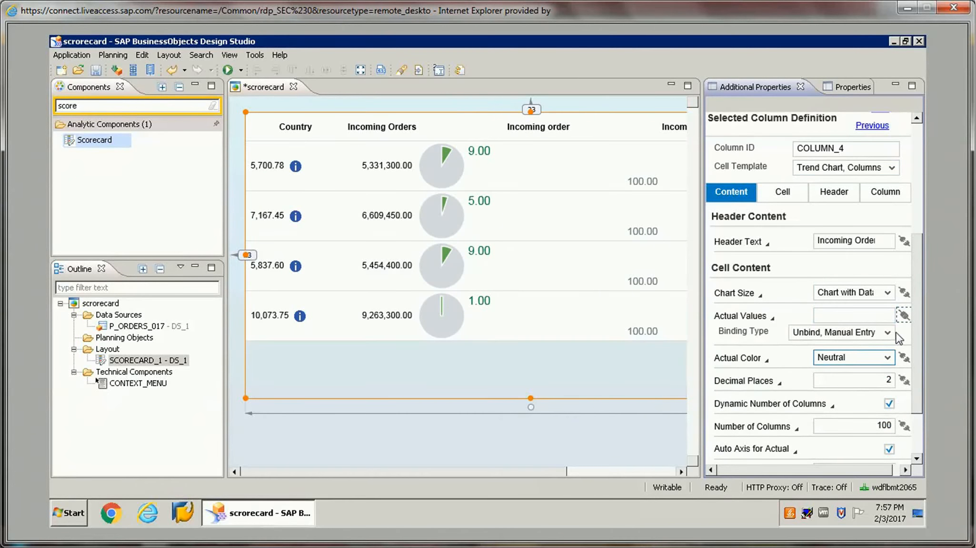
click(888, 333)
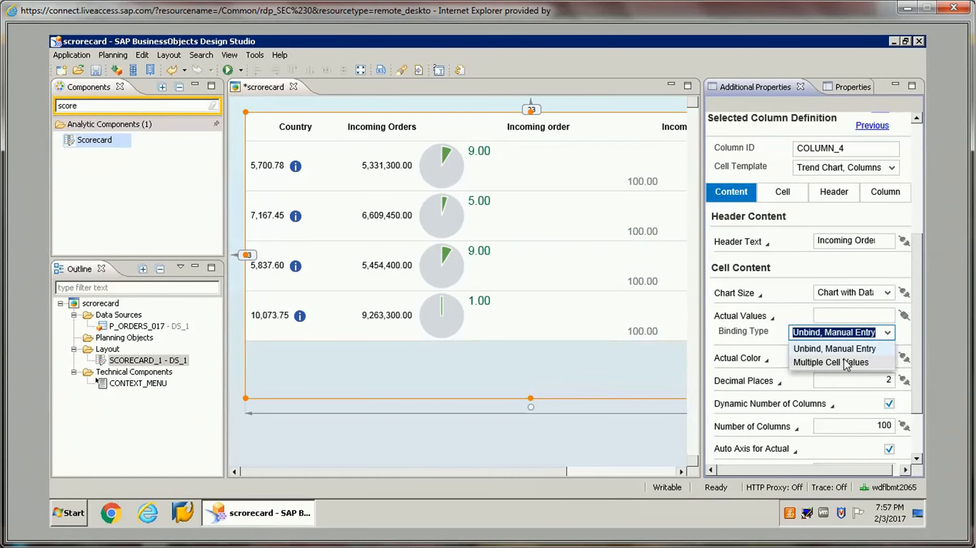
click(845, 363)
click(886, 351)
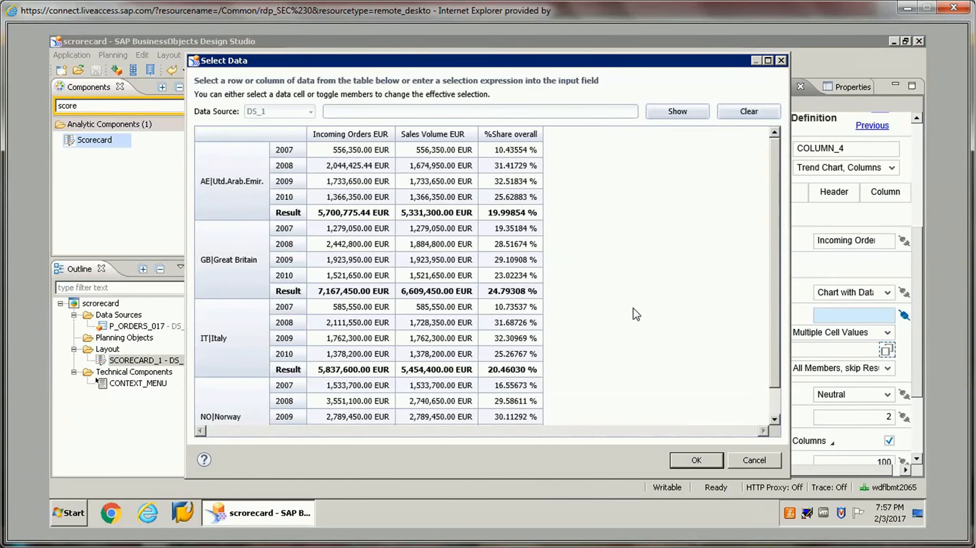
click(510, 134)
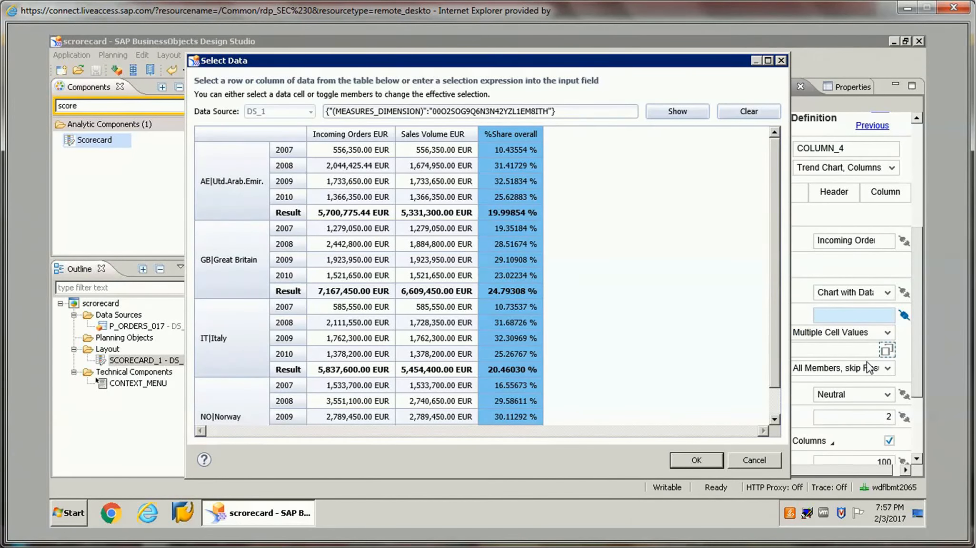
click(695, 461)
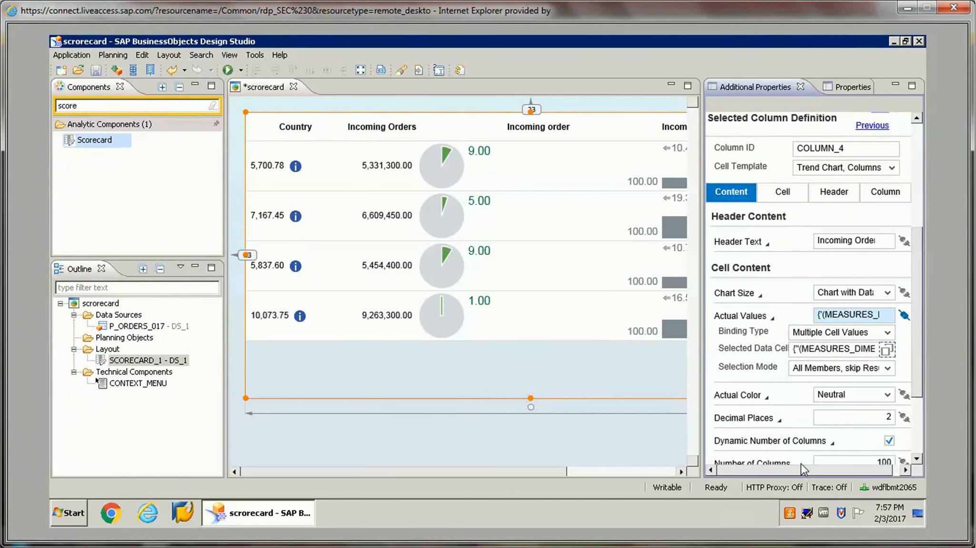
drag(547, 476, 648, 473)
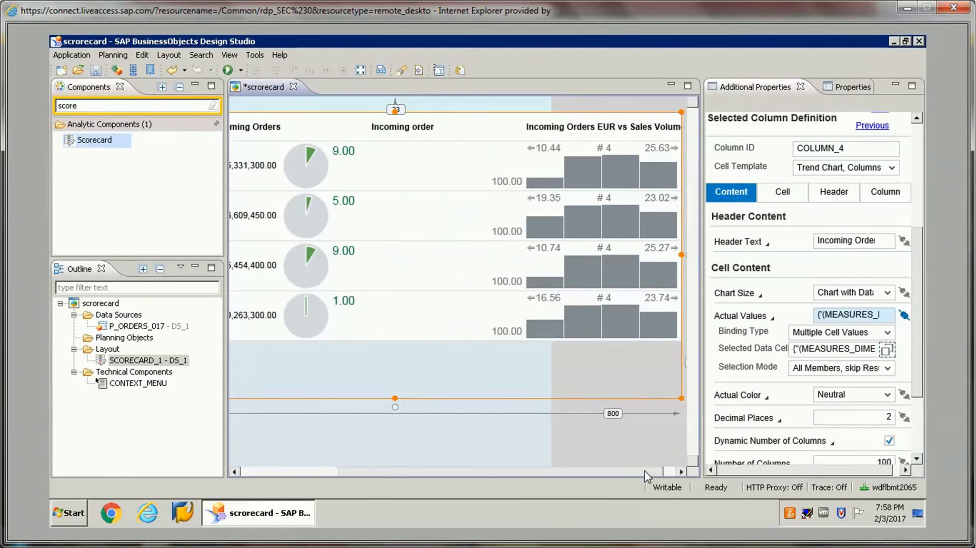
Try Good, Condition Critical 1, Condition Bad 2, Condition Good 3 and Custom as the trend chart's actual color
click(886, 394)
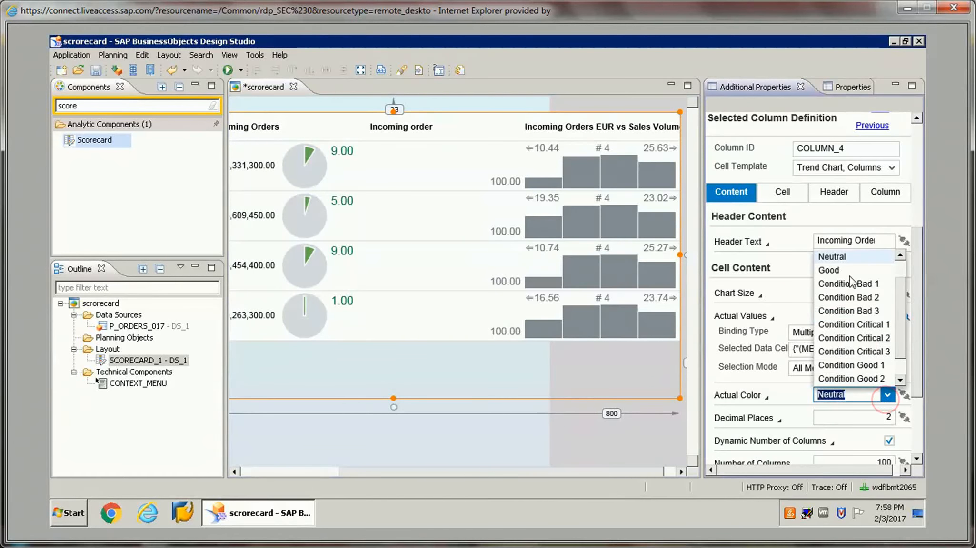
click(843, 271)
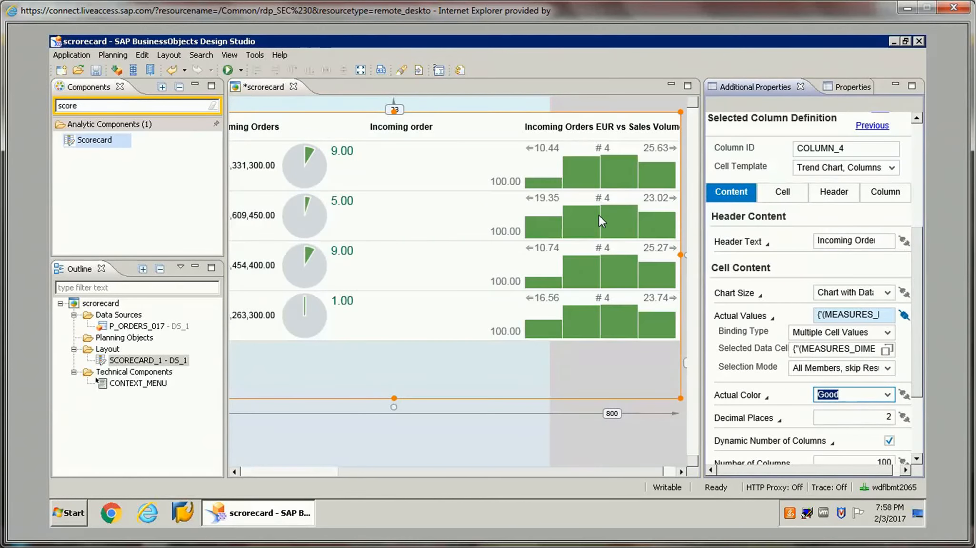
click(888, 395)
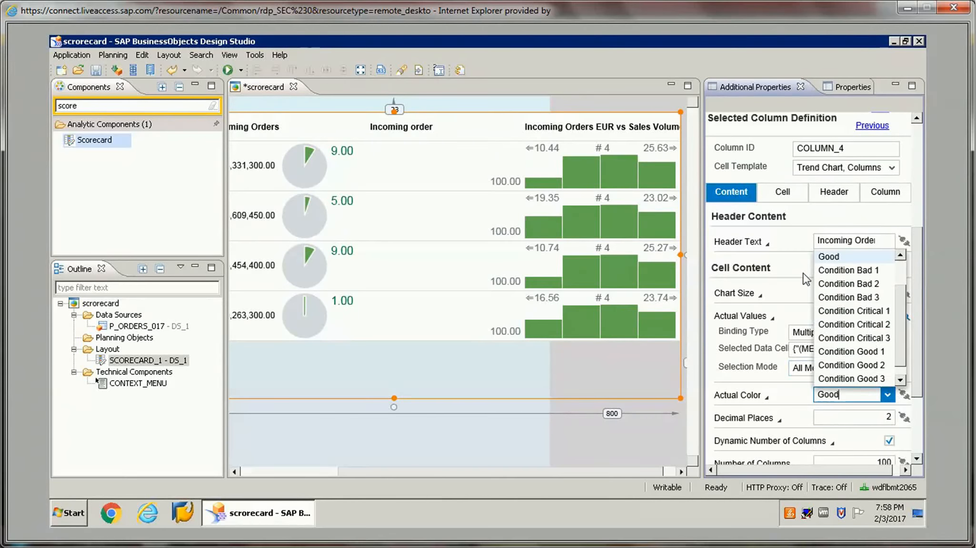
click(859, 311)
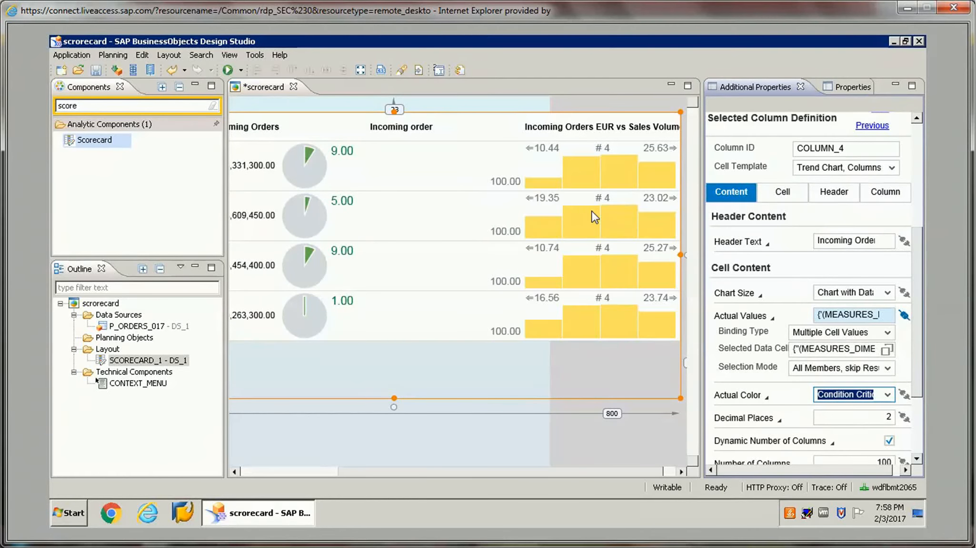
click(888, 395)
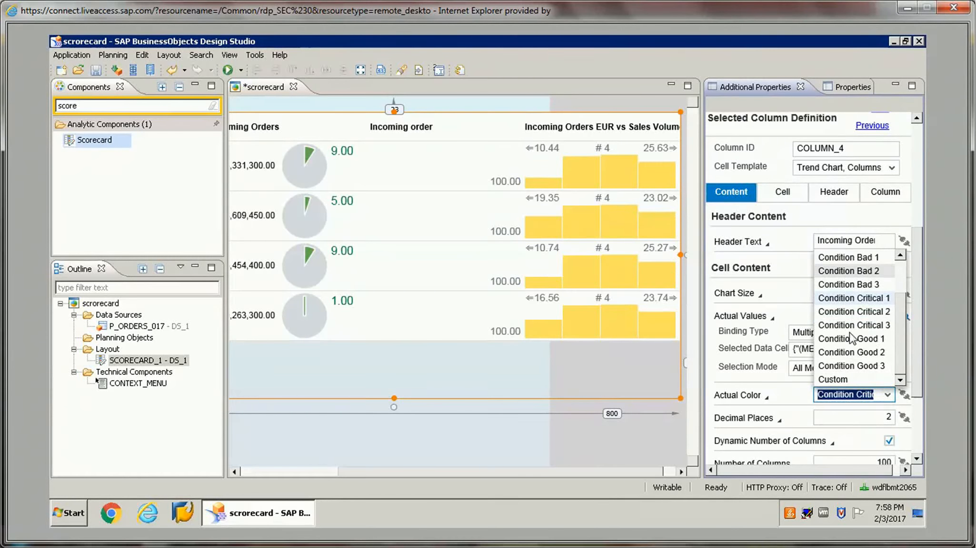
click(858, 272)
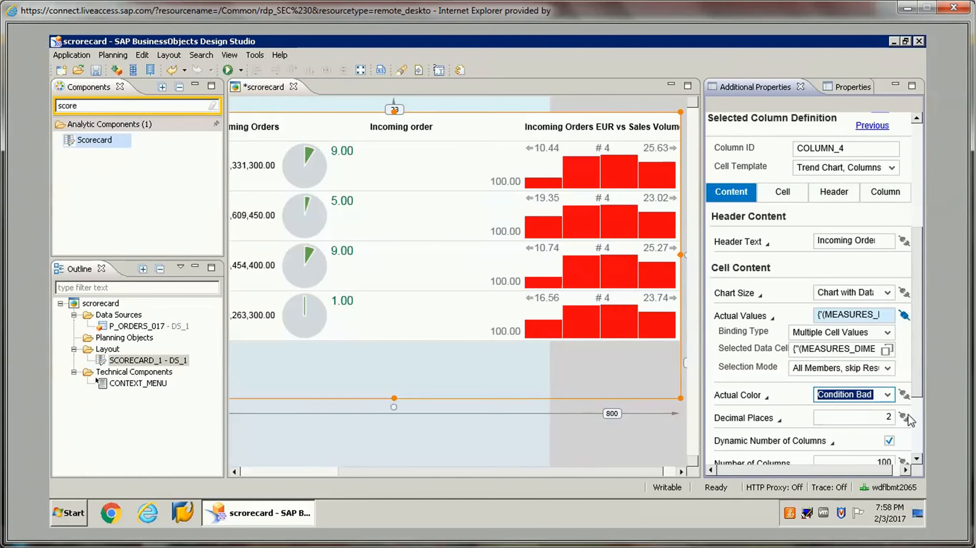
click(888, 396)
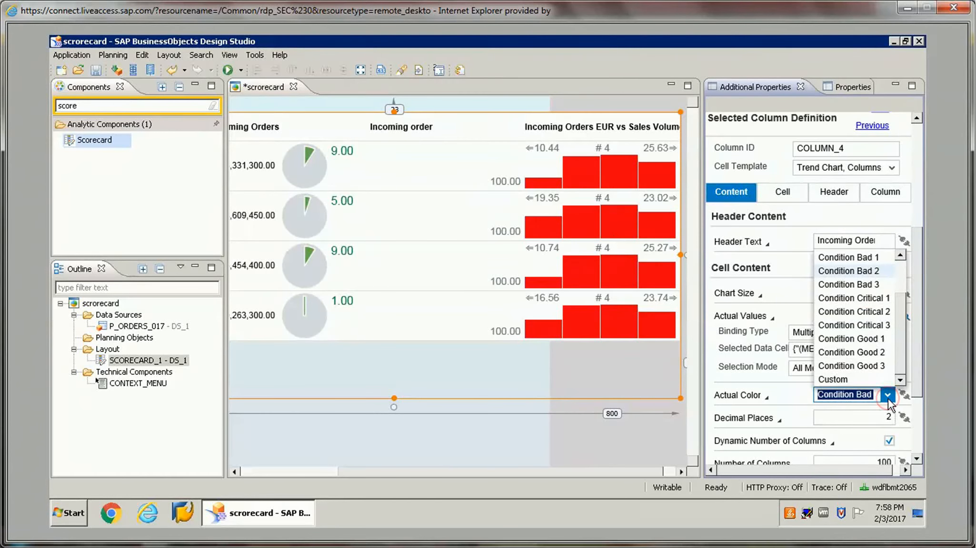
click(875, 366)
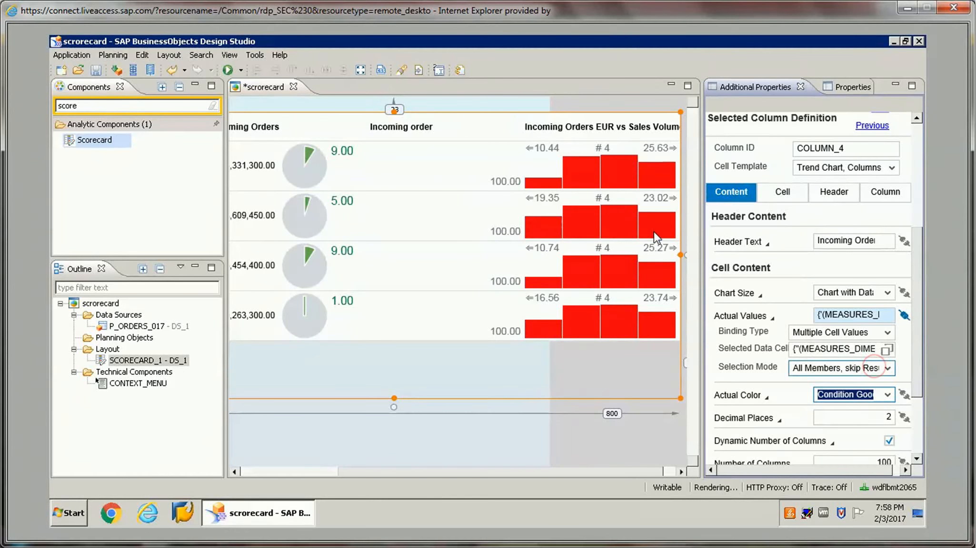
click(885, 395)
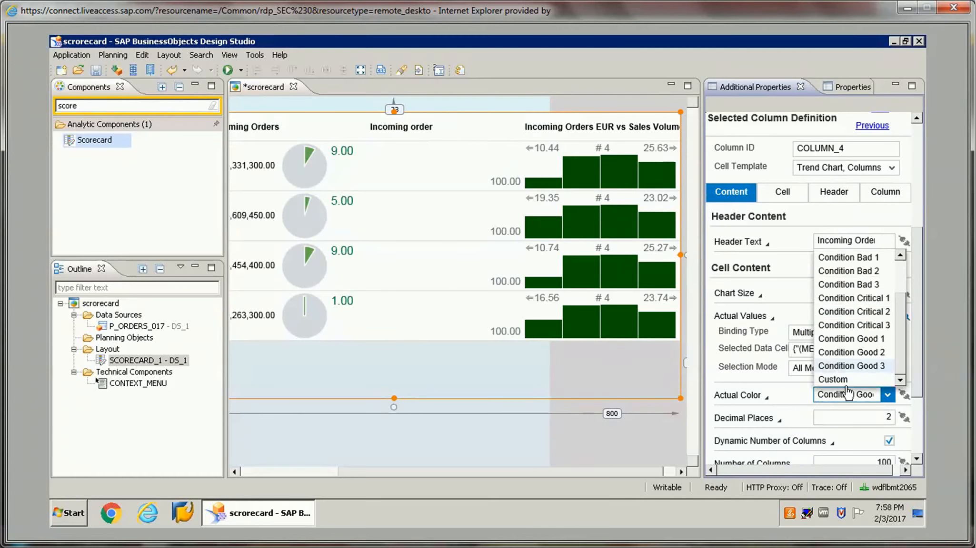
click(818, 378)
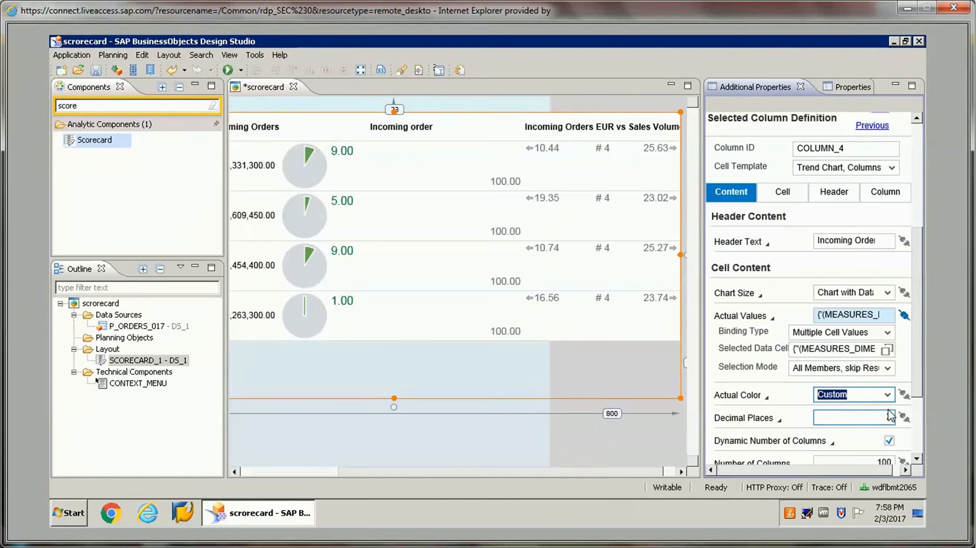
Set the actual color of COLUMN_4's trend chart to Condition Good 3
click(887, 394)
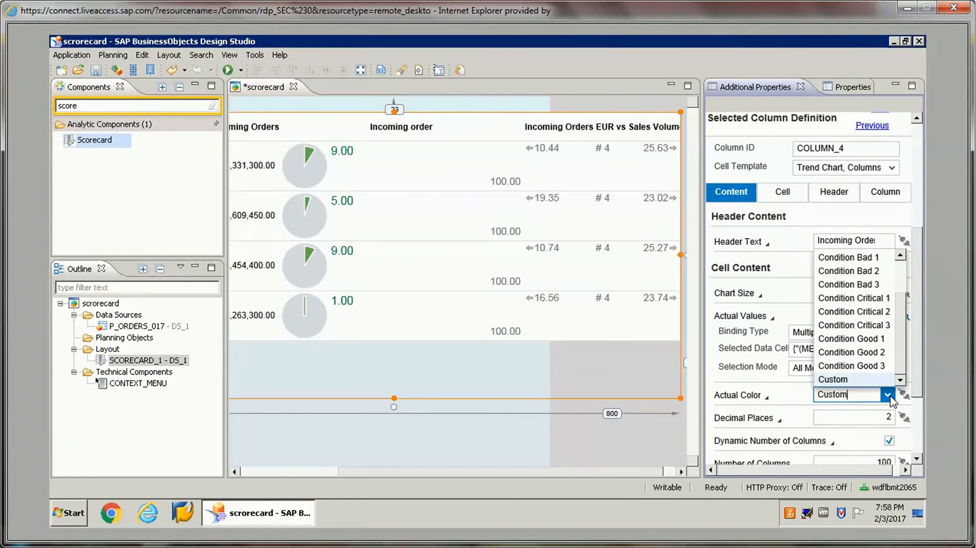
click(858, 366)
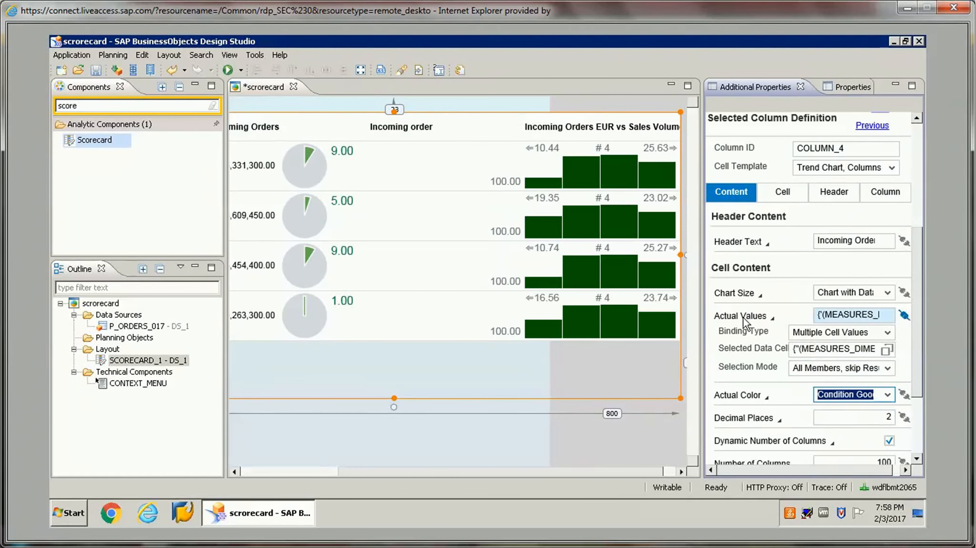
drag(918, 350, 923, 441)
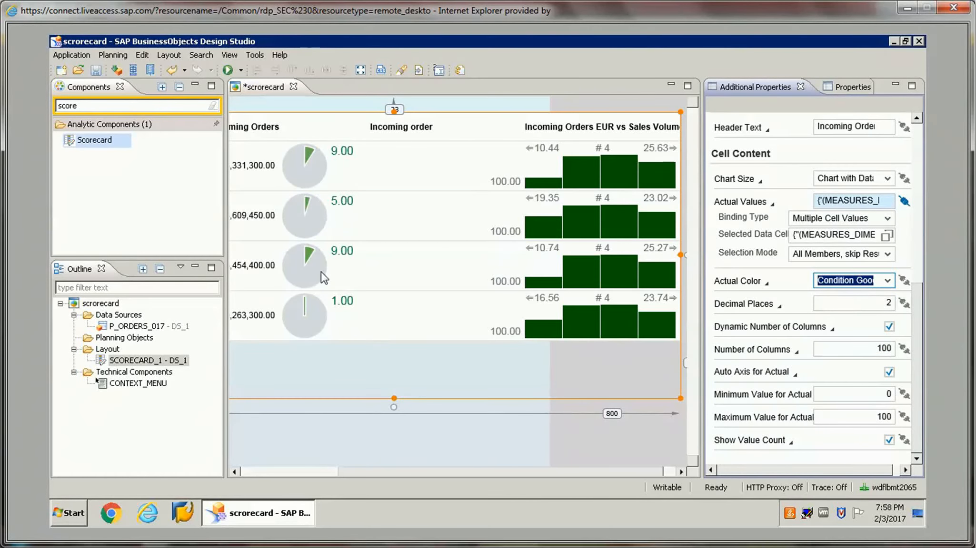
click(295, 473)
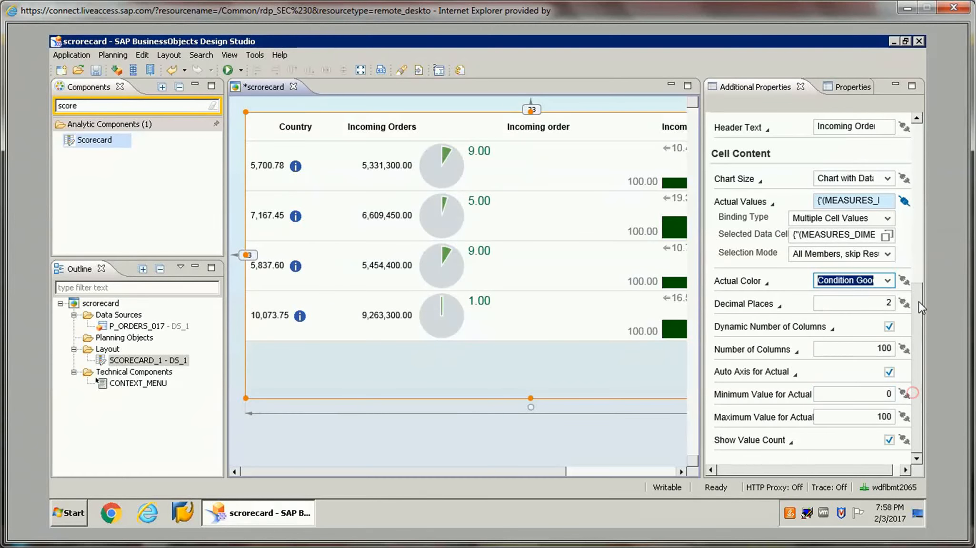
In COLUMN_4's cell layout, set the cell background to bright green (#80FF00)
drag(919, 360, 919, 267)
click(790, 341)
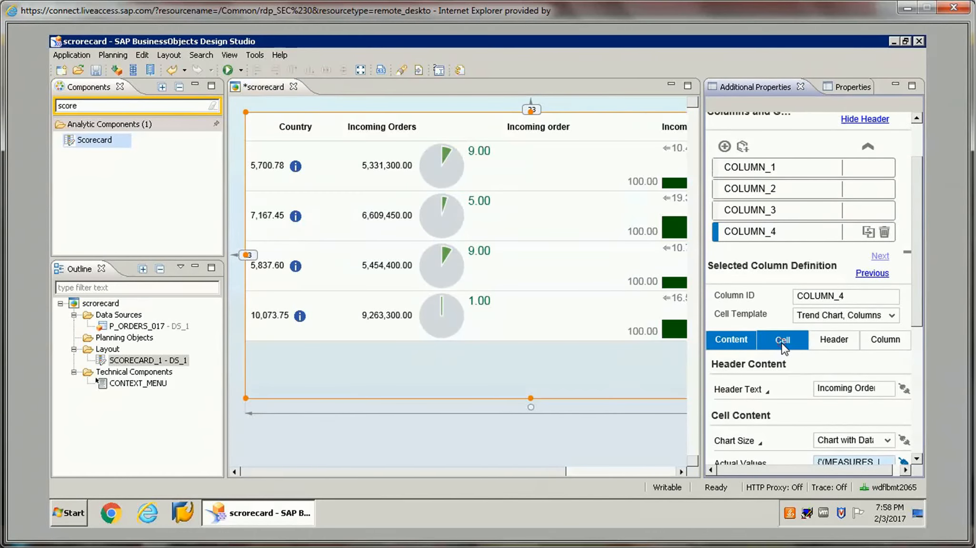
scroll(918, 350, down, 1)
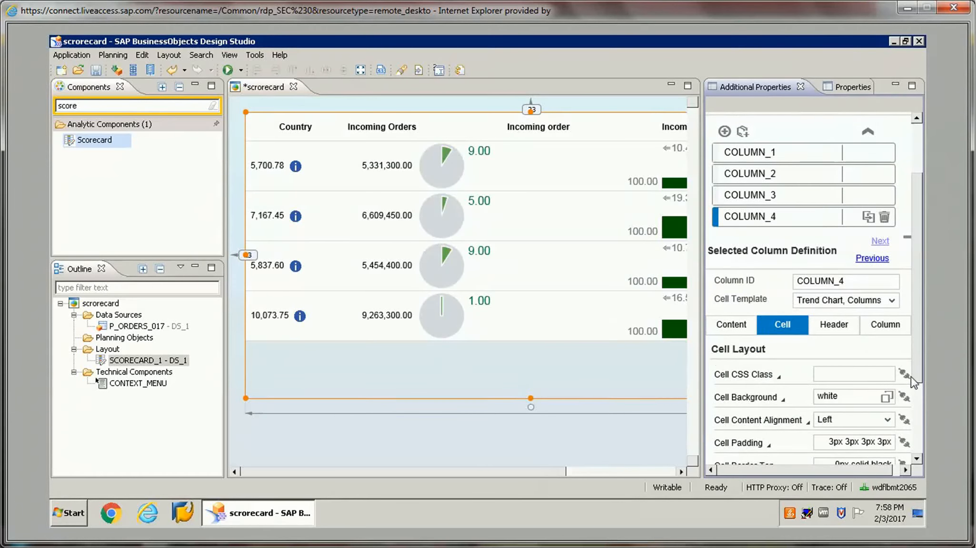
scroll(919, 392, down, 1)
drag(919, 391, 919, 429)
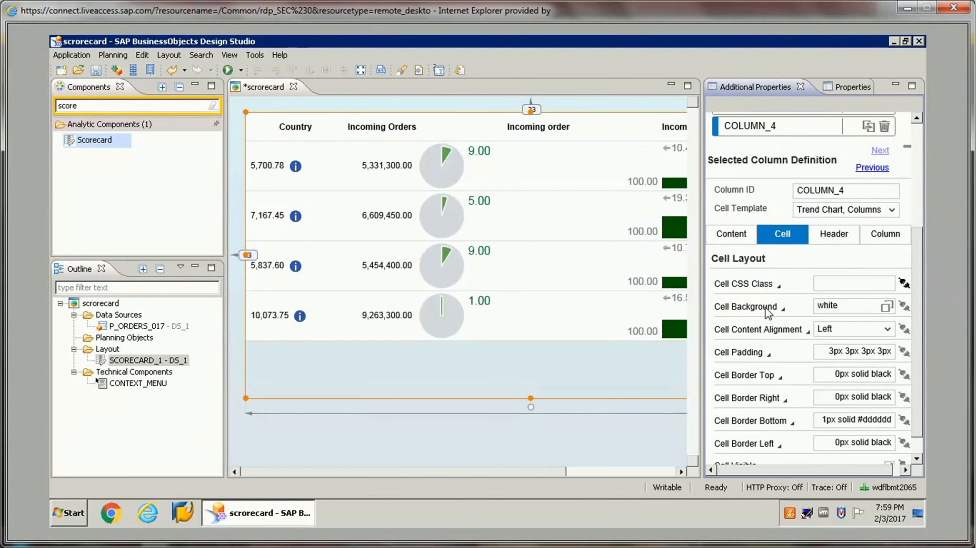
click(886, 308)
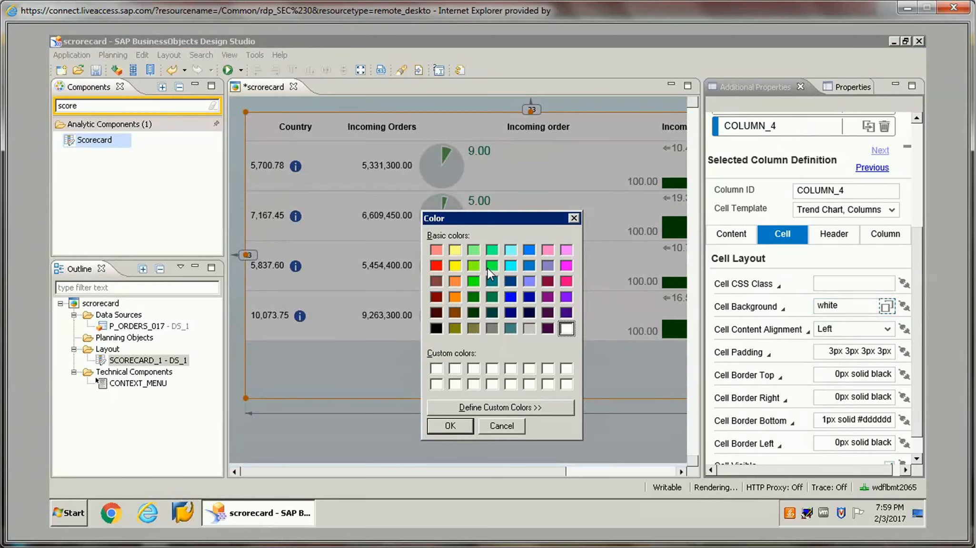
click(449, 426)
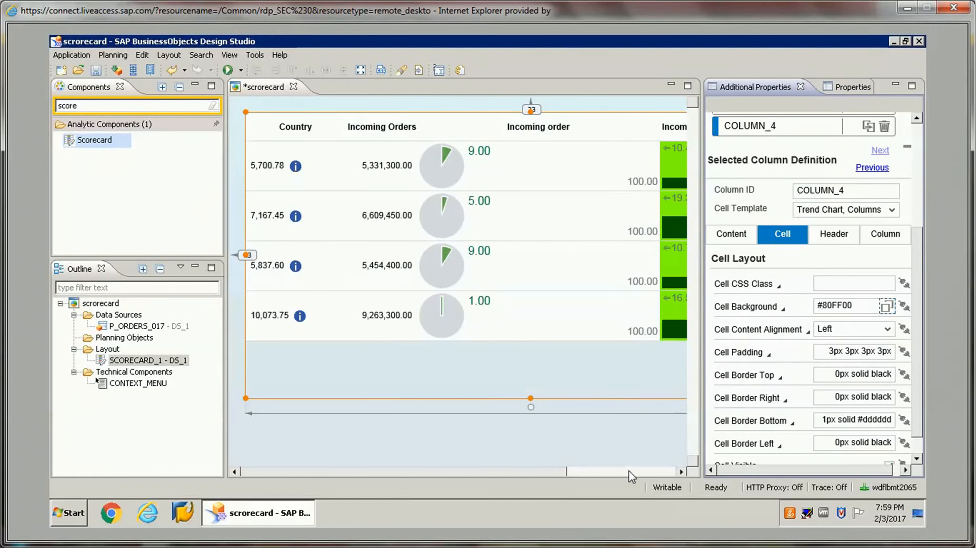
click(630, 472)
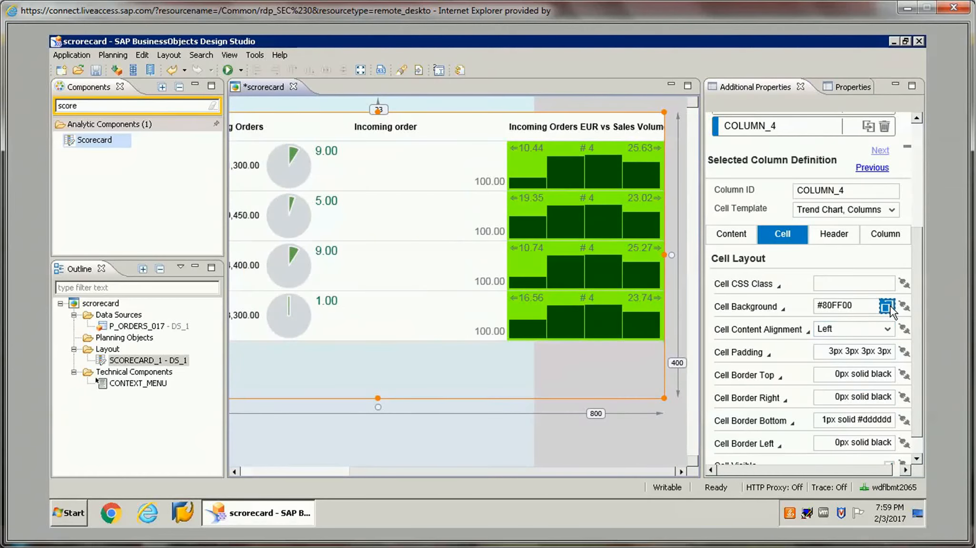
Change COLUMN_4's cell background to light yellow (#FFFF80)
click(886, 307)
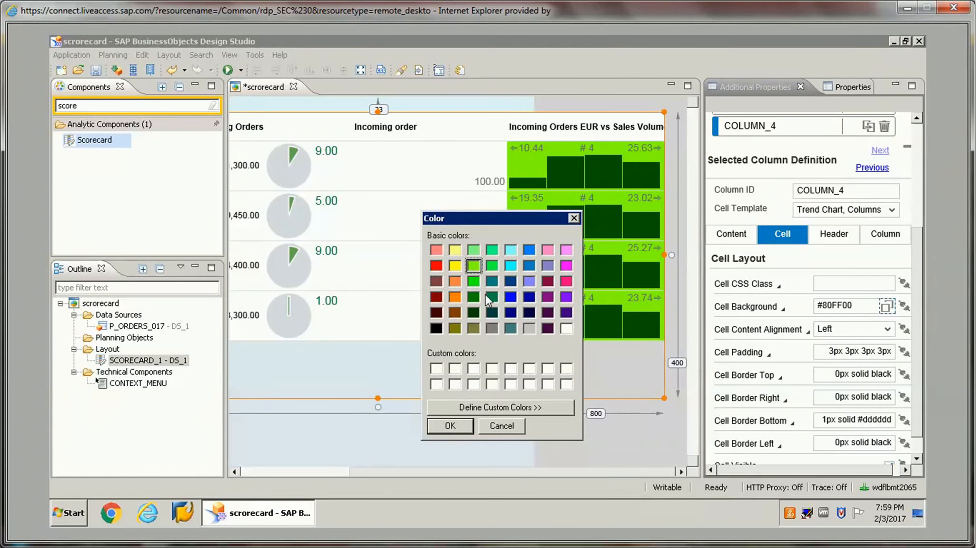
click(455, 250)
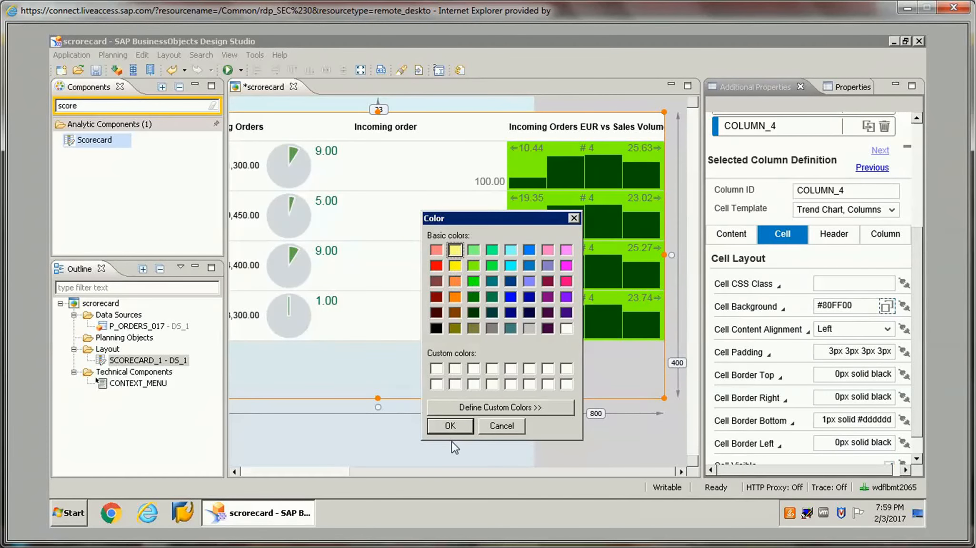
click(450, 426)
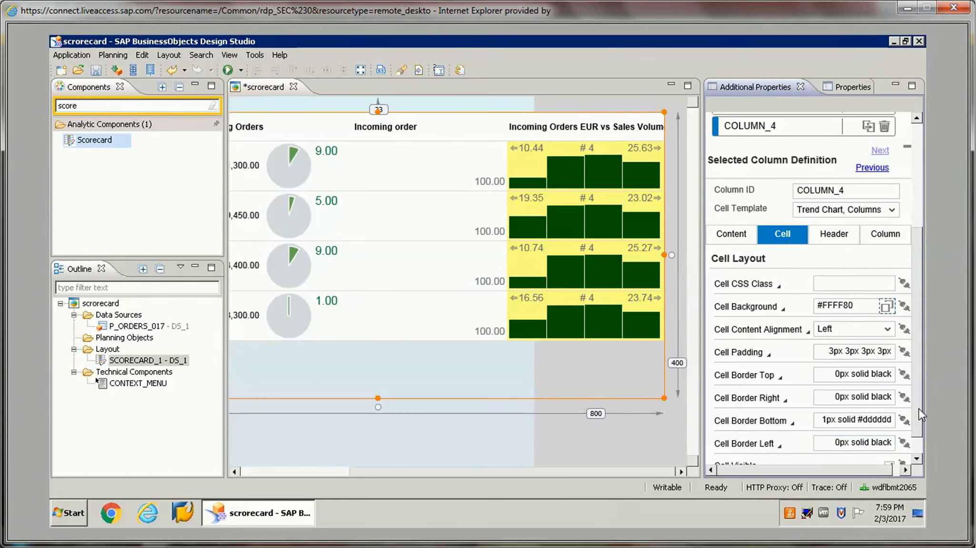
In COLUMN_4's header layout, set the header background to orange (#FF8000) and the content alignment to Left
drag(917, 410, 914, 340)
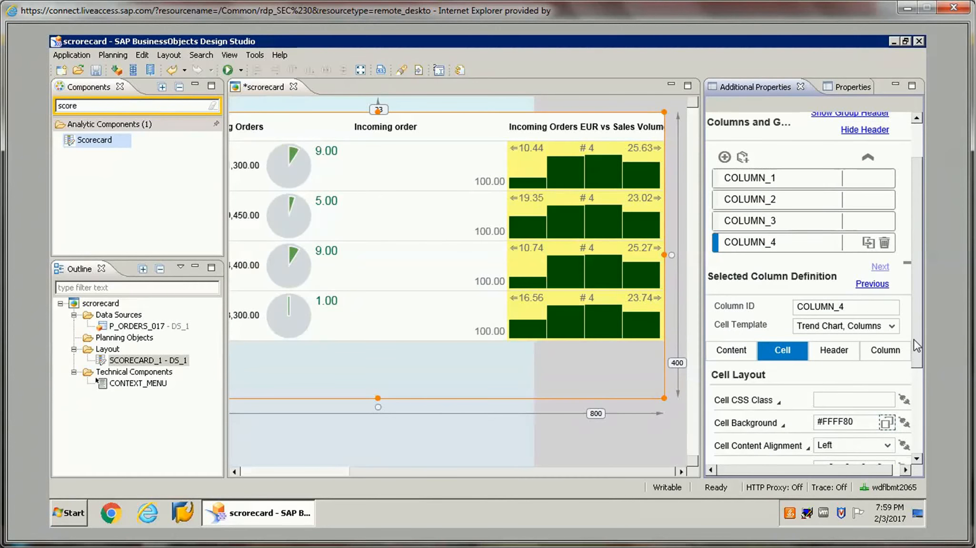
click(832, 352)
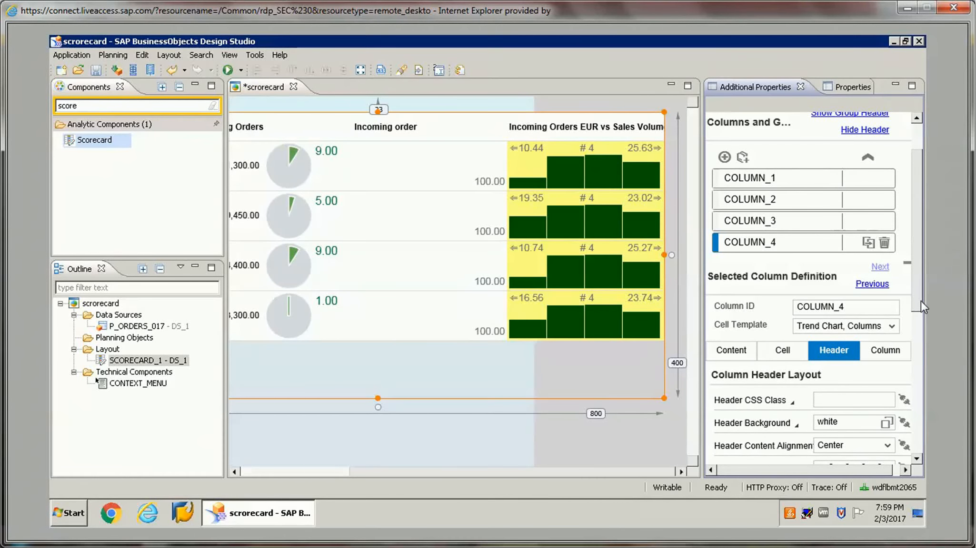
drag(921, 301, 919, 341)
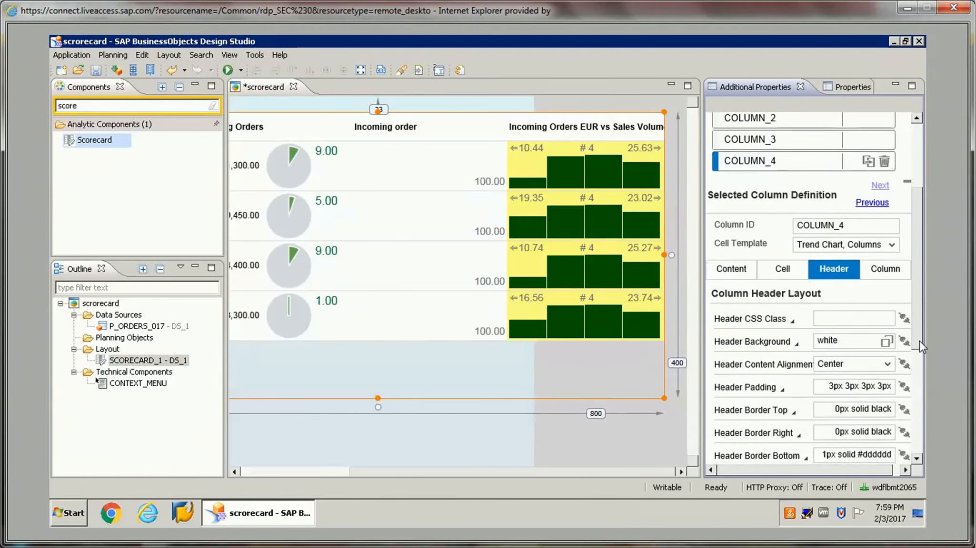
click(874, 315)
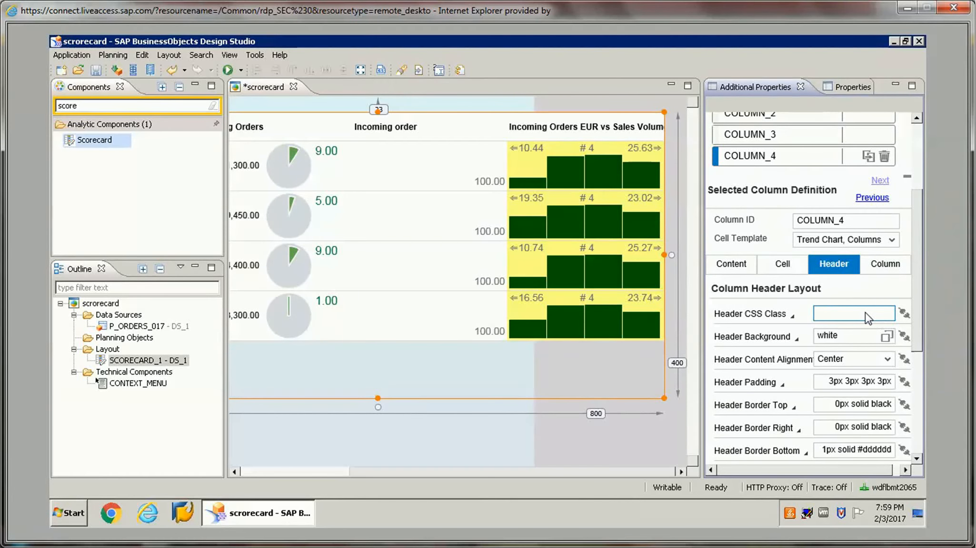
click(887, 337)
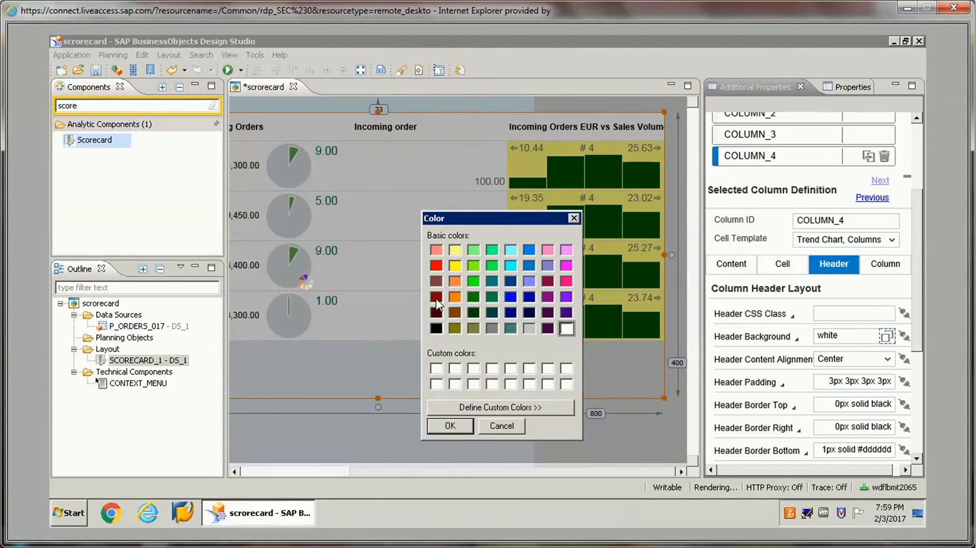
click(454, 298)
click(449, 426)
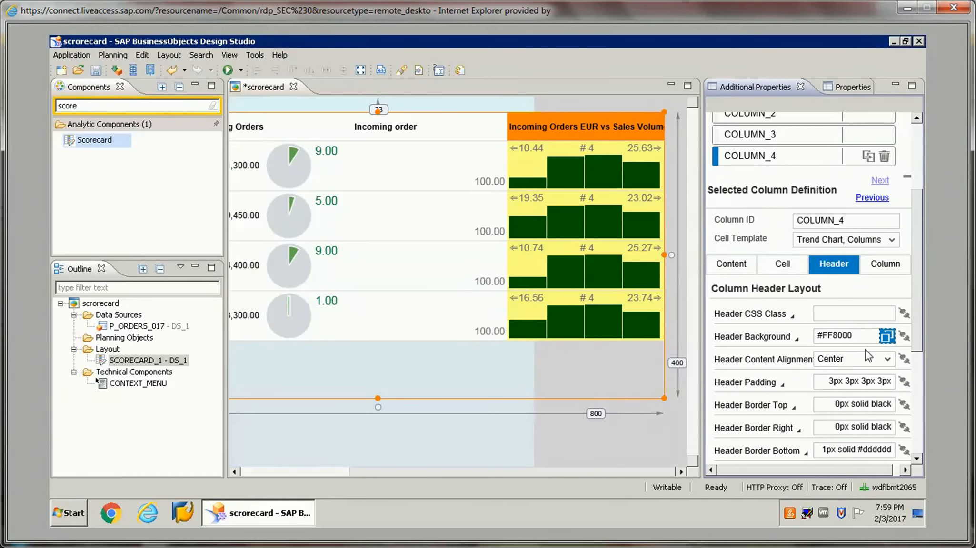
click(887, 359)
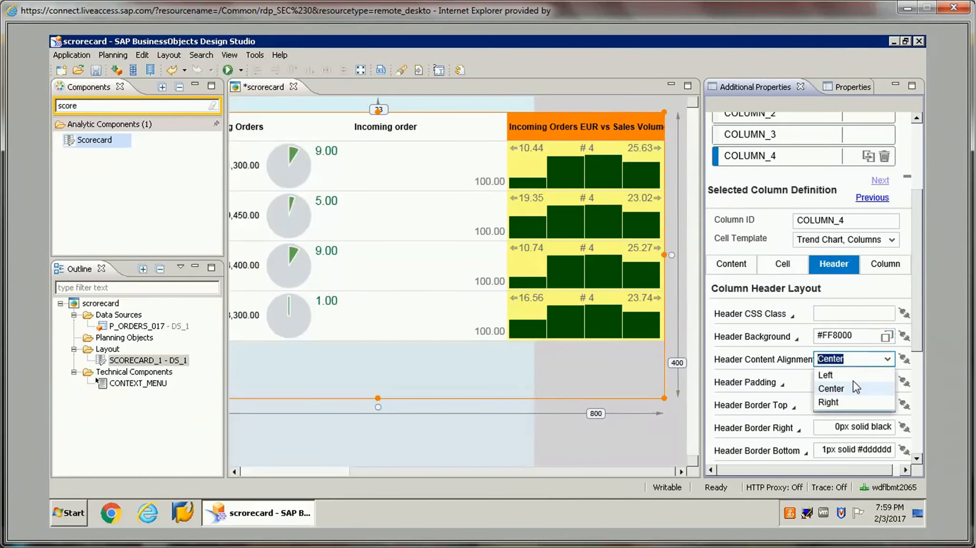
click(826, 376)
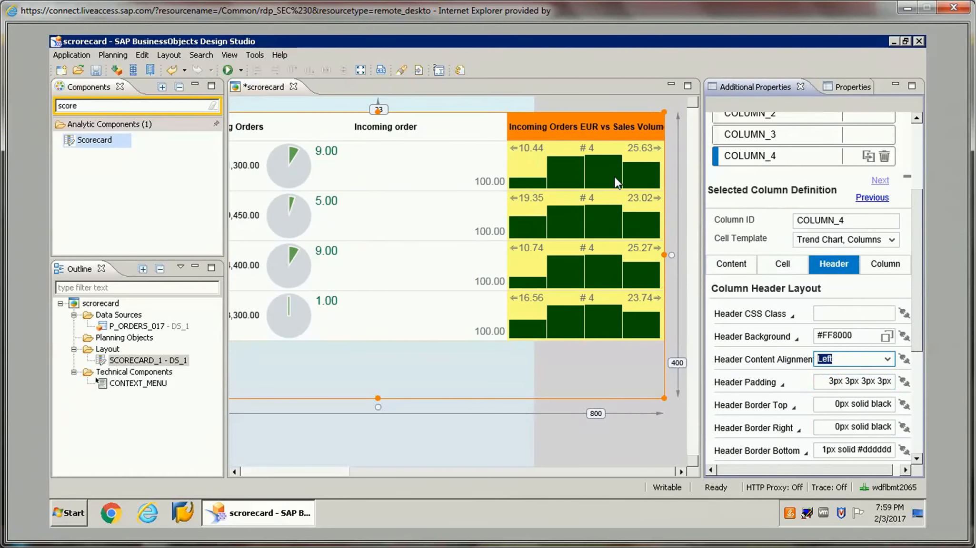
Examine COLUMN_4's header font settings and the binding types offered for the header font family
drag(920, 340, 925, 448)
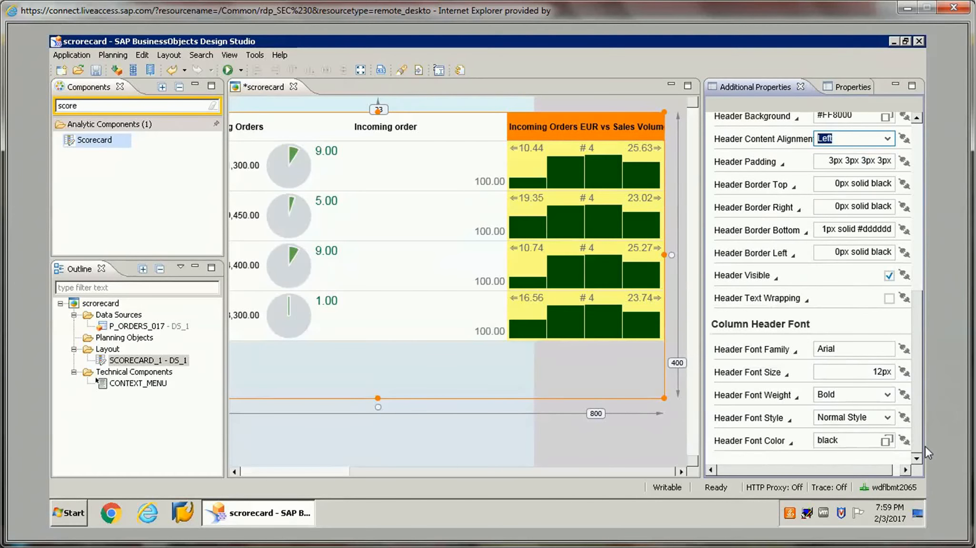
click(884, 353)
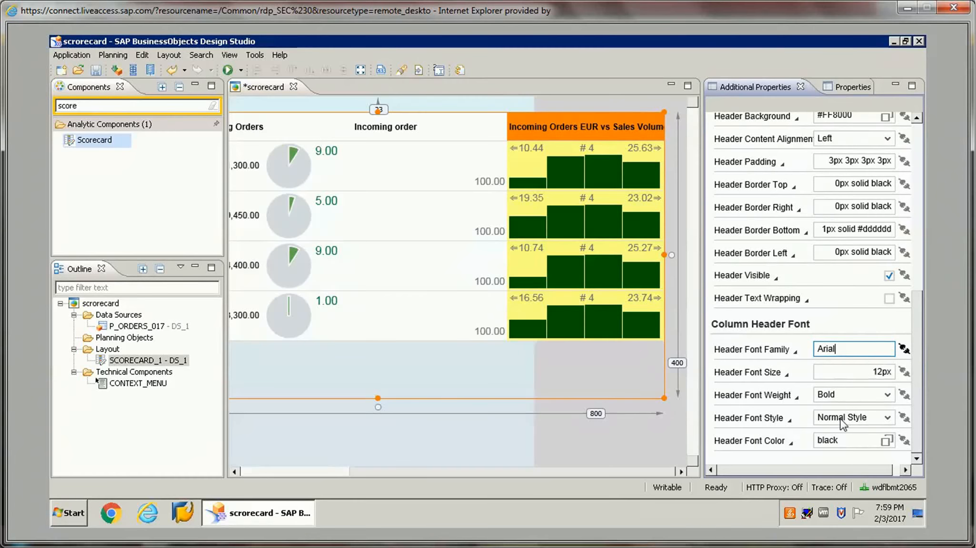
click(903, 350)
click(886, 368)
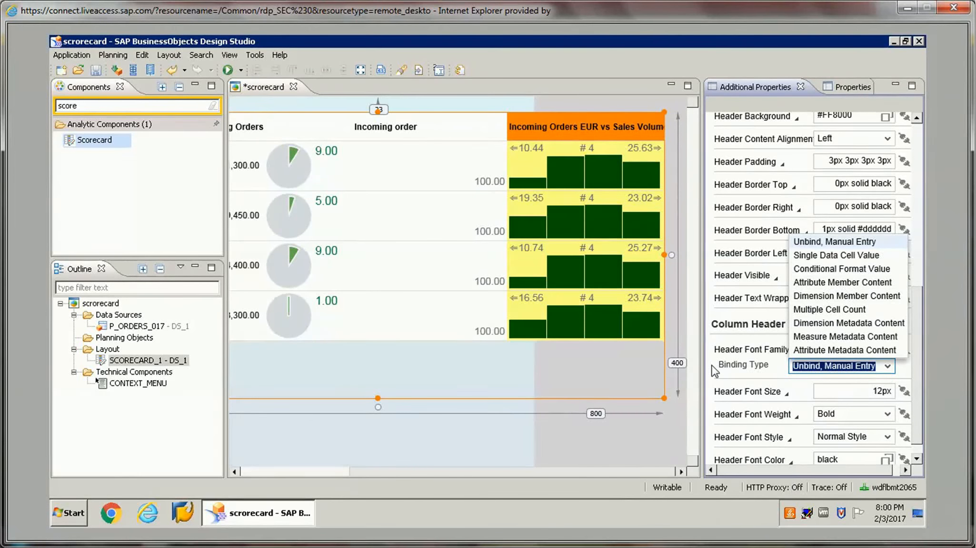
click(764, 369)
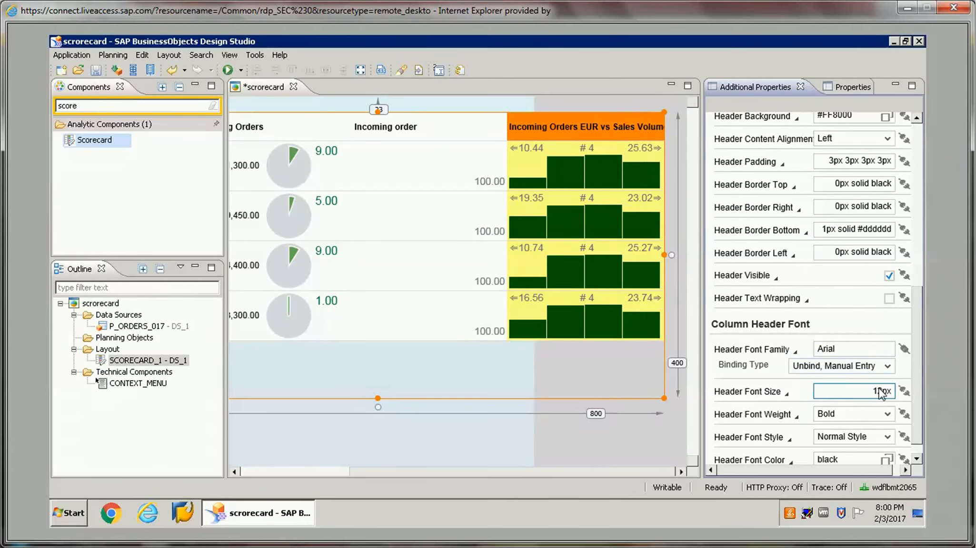
click(881, 353)
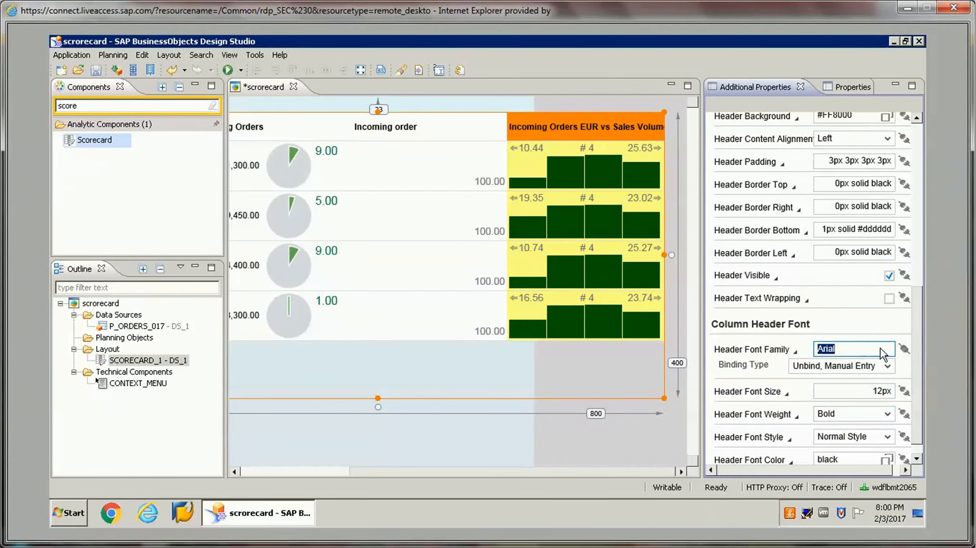
click(841, 332)
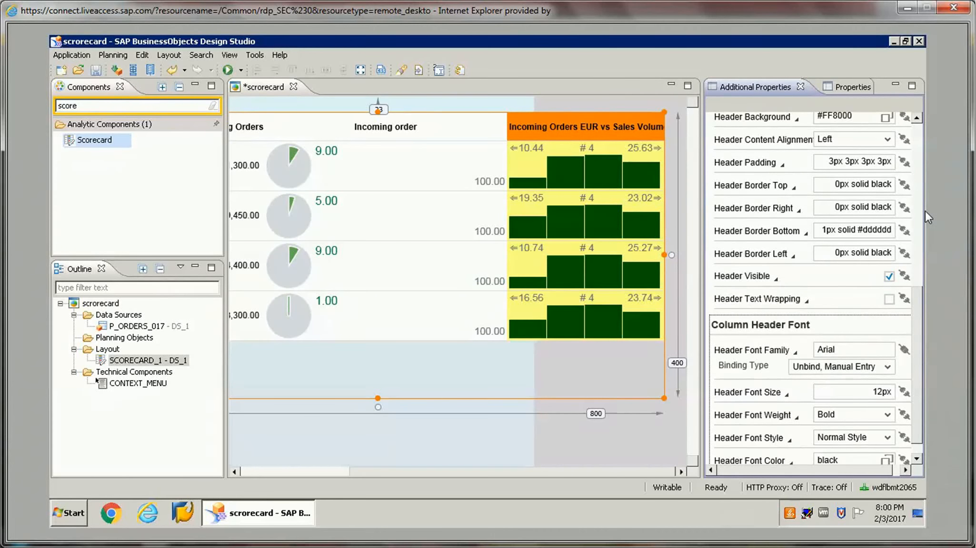
Set COLUMN_4's column width to 430 pixels and enable automatic column size
click(919, 168)
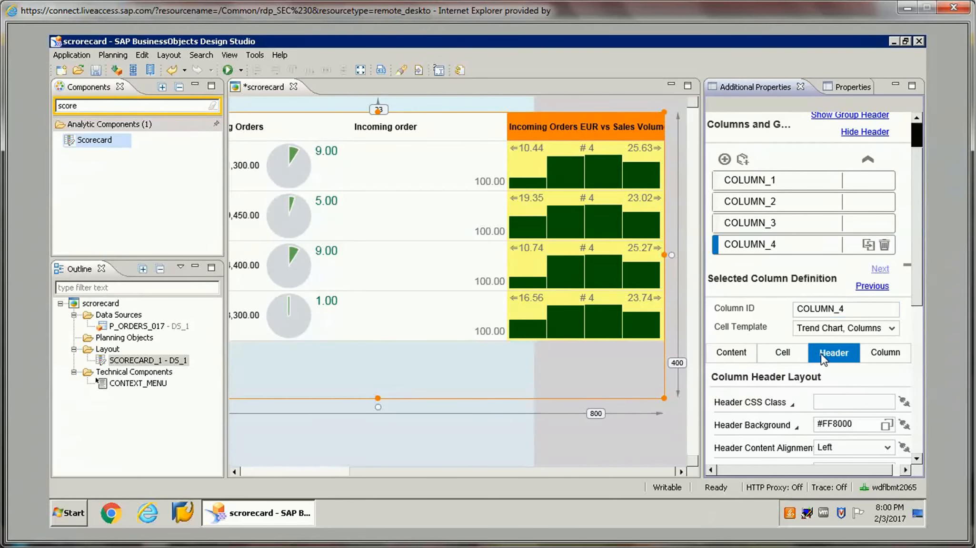
click(884, 356)
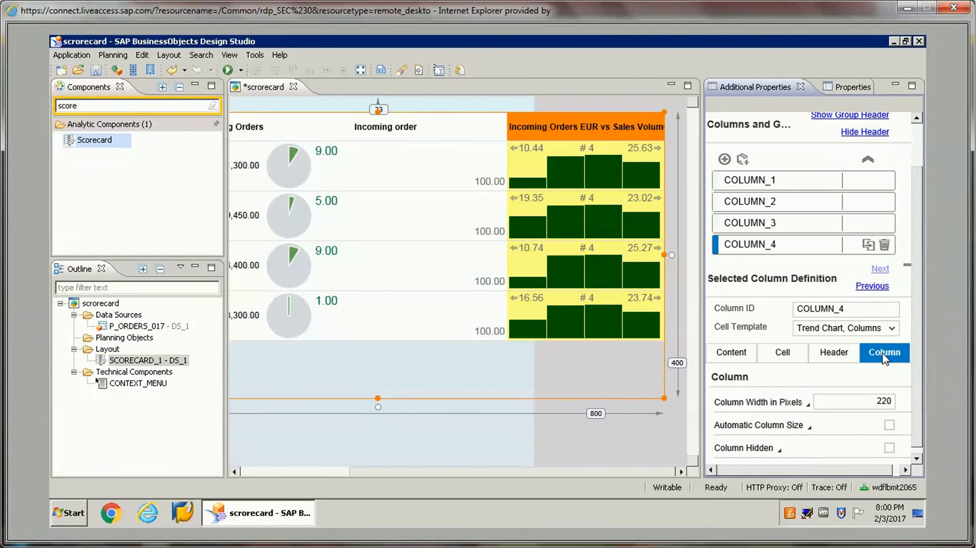
scroll(919, 305, down, 1)
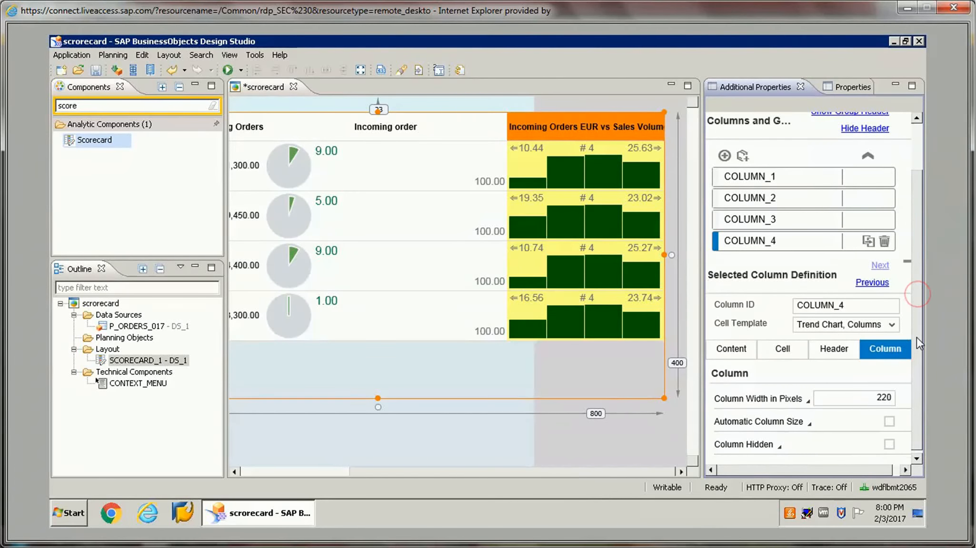
click(875, 398)
double_click(877, 398)
text(130)
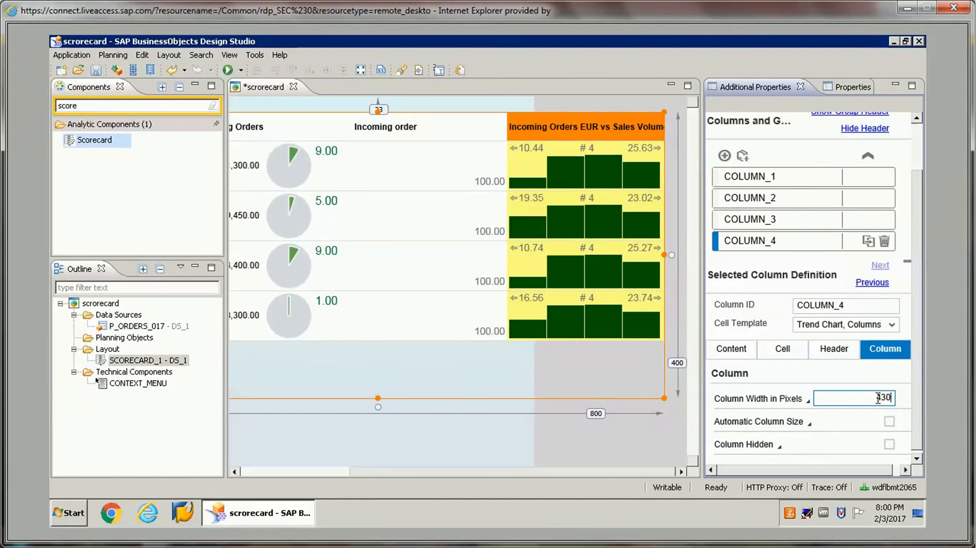
key(Return)
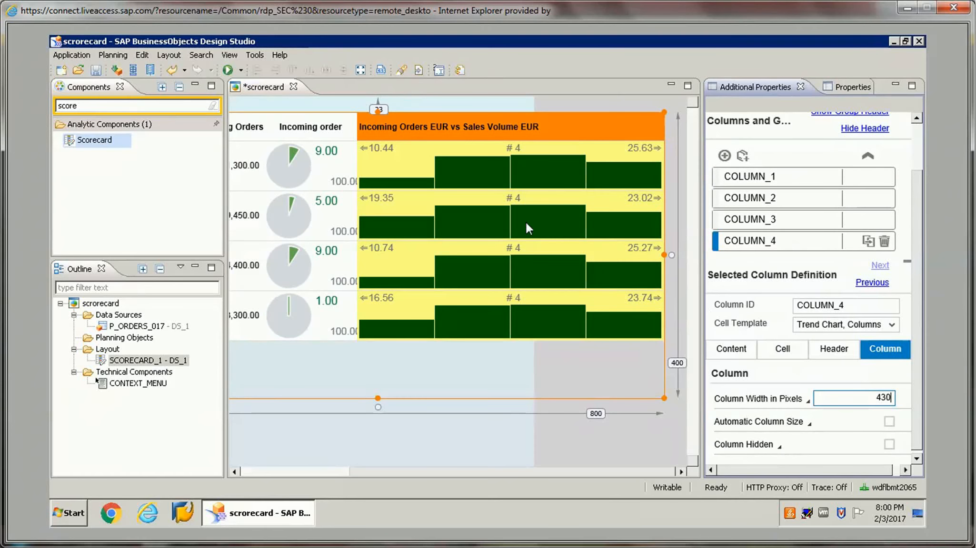
click(889, 422)
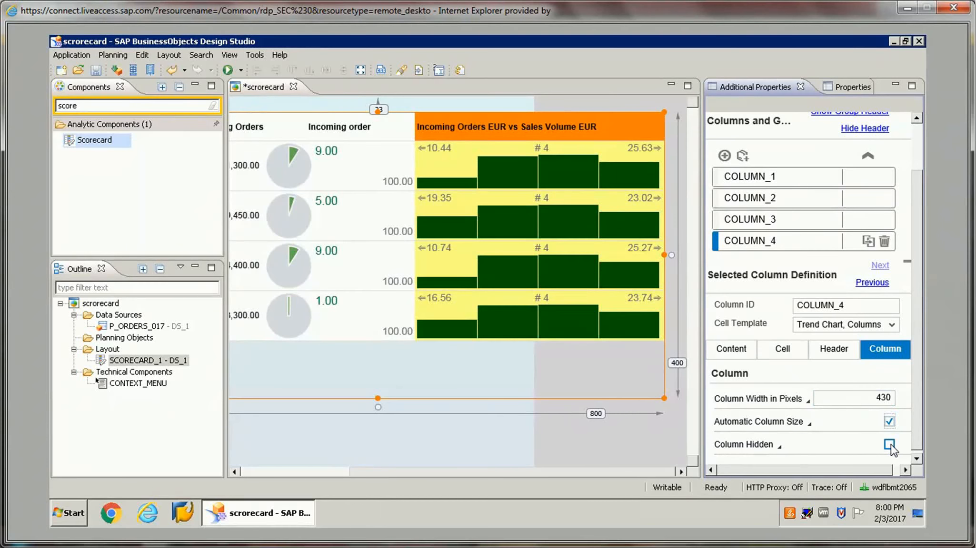
Try hiding COLUMN_4 and make it visible again
click(889, 445)
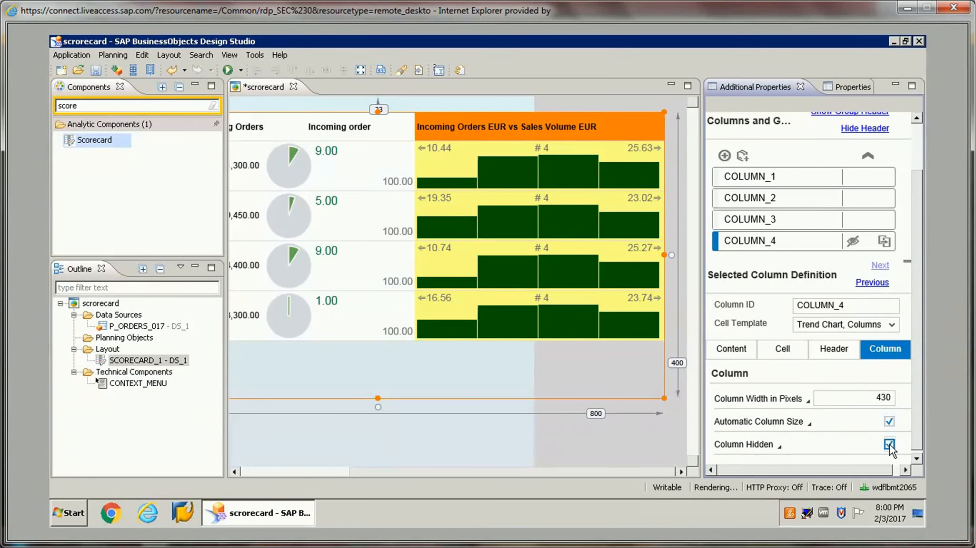
click(888, 444)
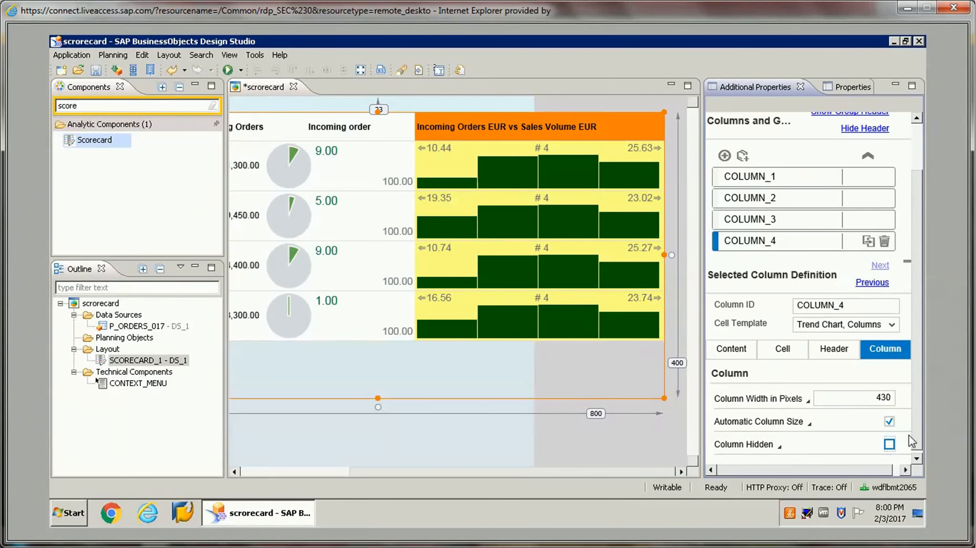
click(918, 458)
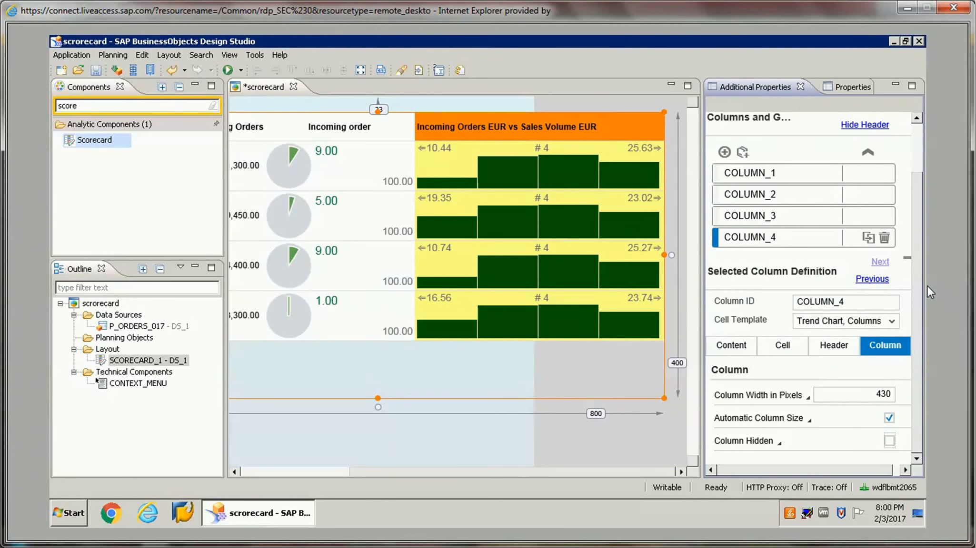
Add a fifth column to the scorecard and set its cell template to Trend Chart, Bubbles
click(915, 144)
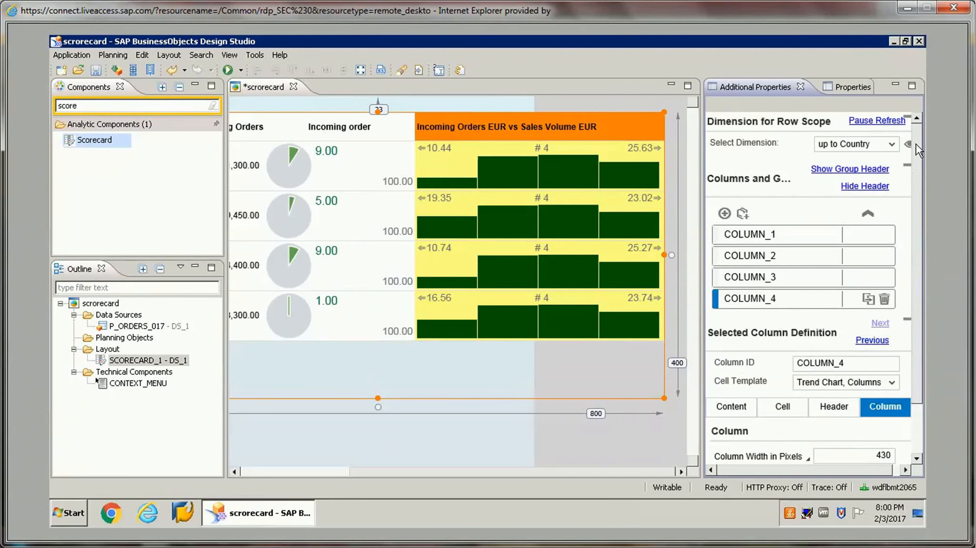
click(724, 214)
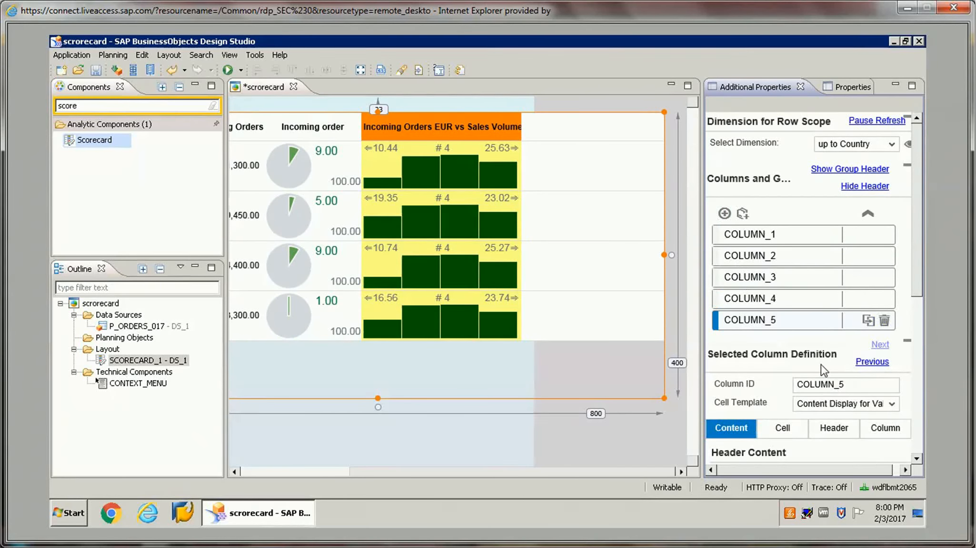
scroll(924, 326, down, 5)
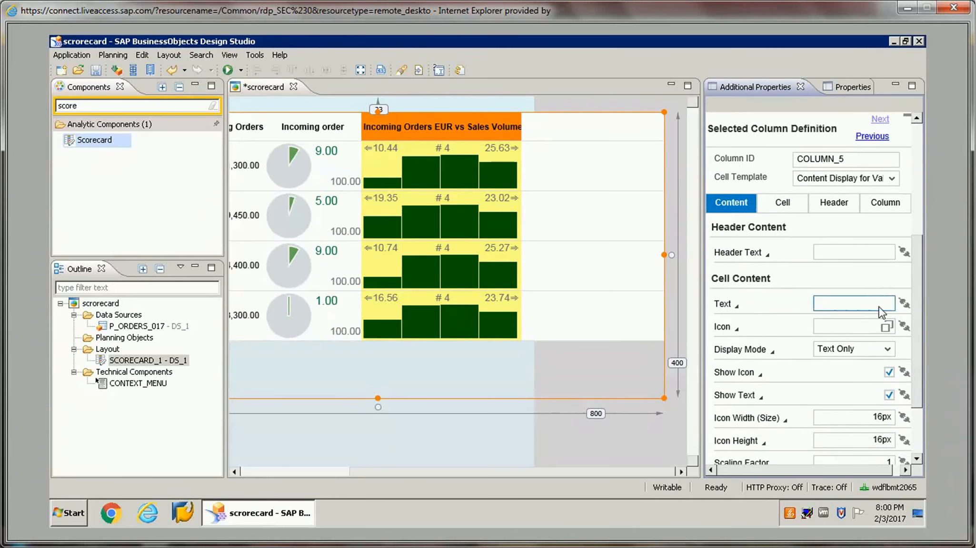
click(892, 181)
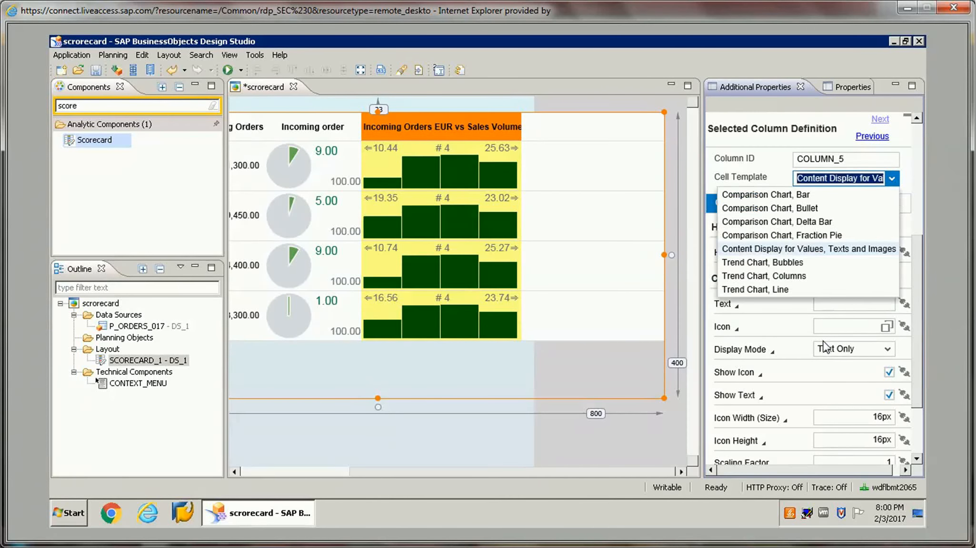
click(809, 263)
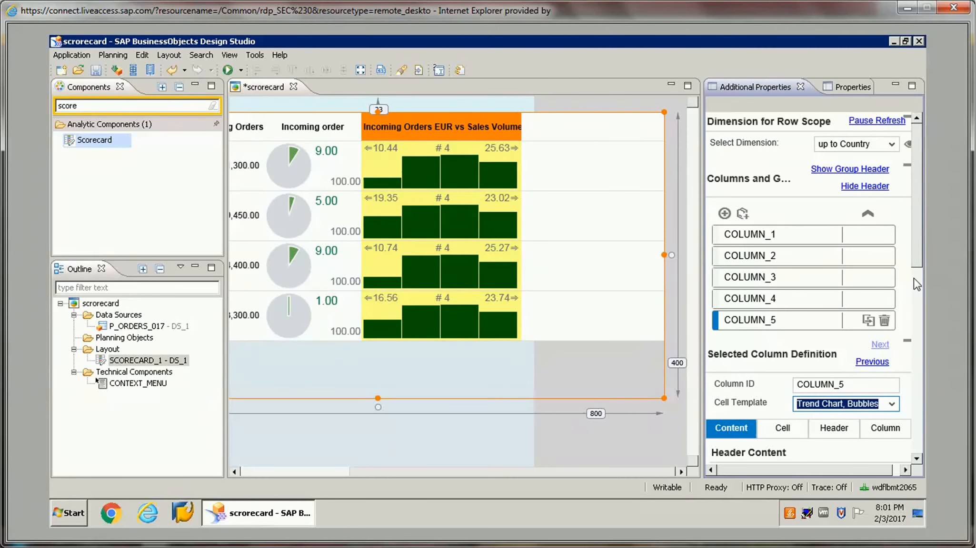
Bind COLUMN_5's actual values as Multiple Cell Values to the Incoming Orders EUR measure
scroll(918, 343, down, 5)
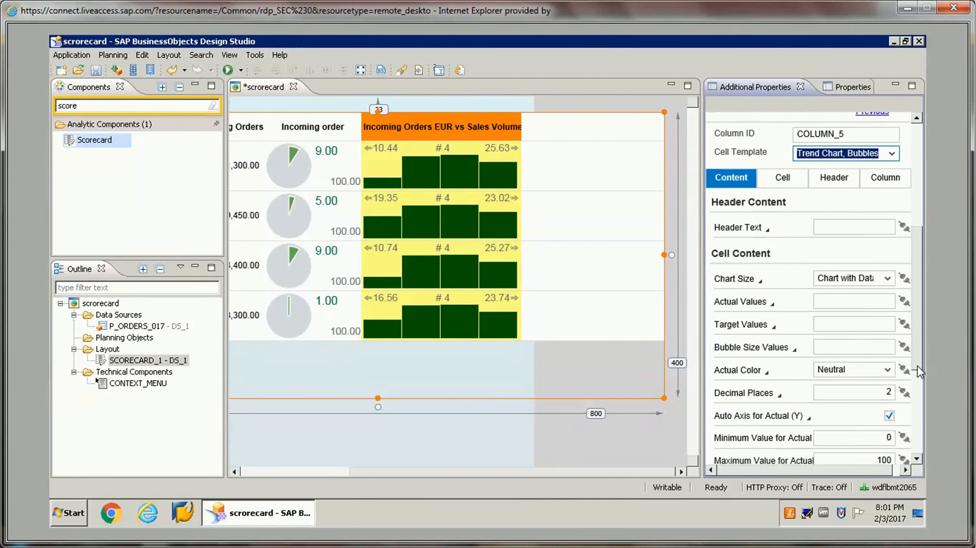
drag(917, 366, 918, 368)
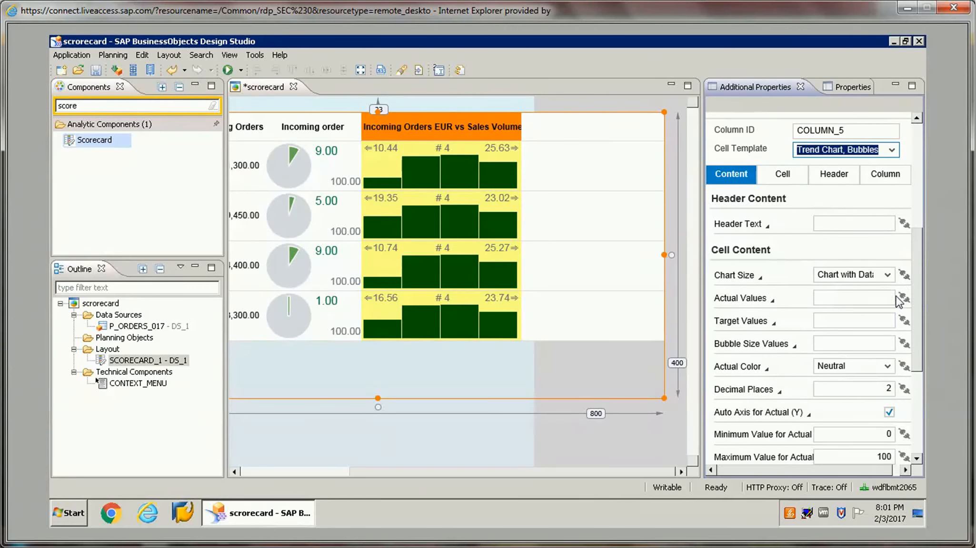
click(903, 299)
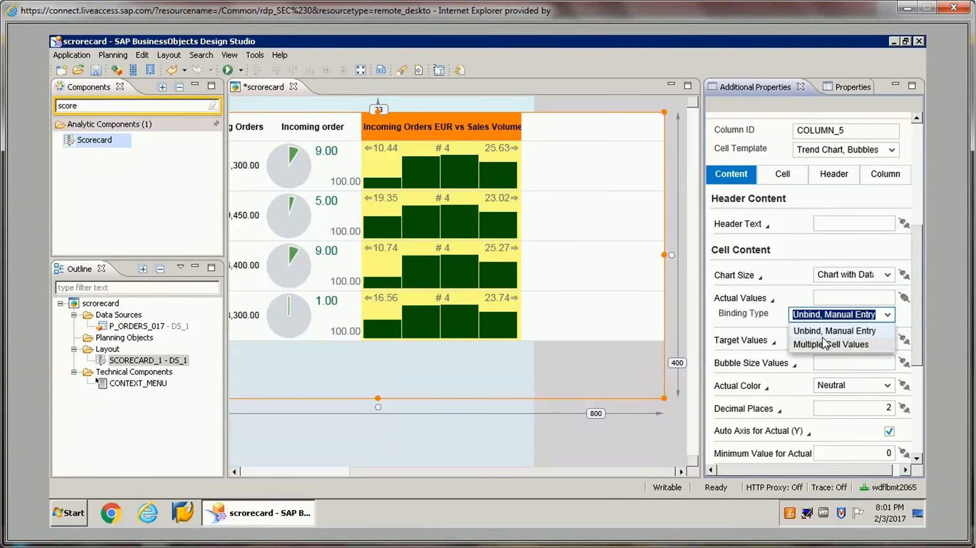
click(852, 344)
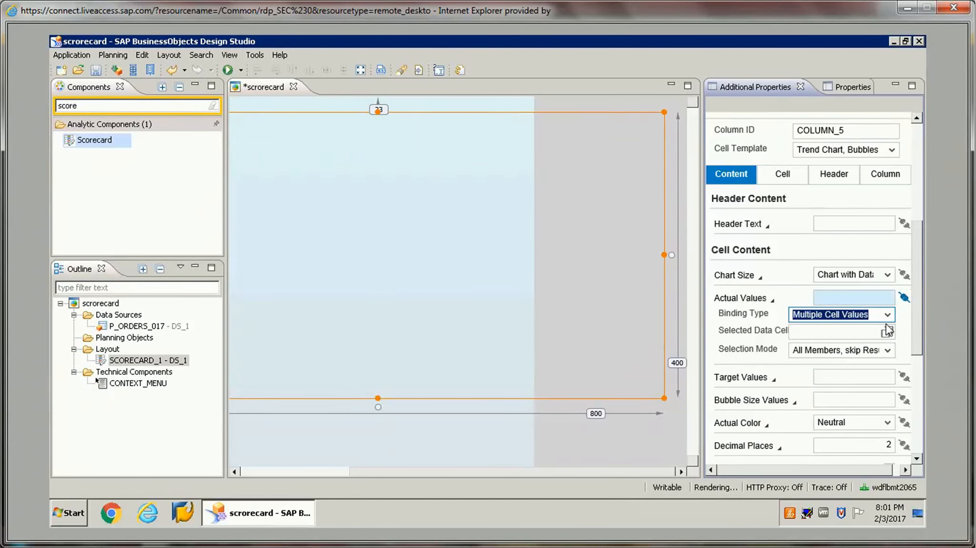
click(885, 333)
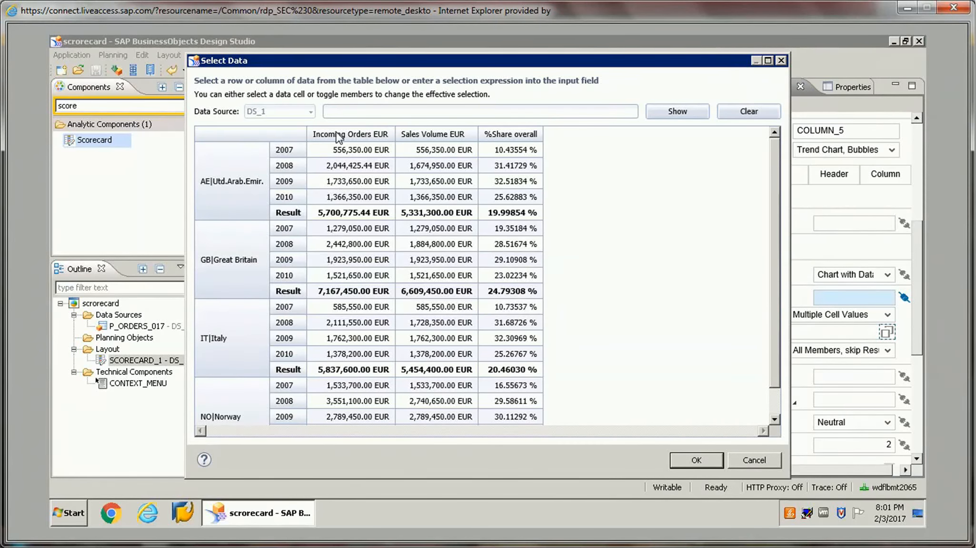
click(339, 134)
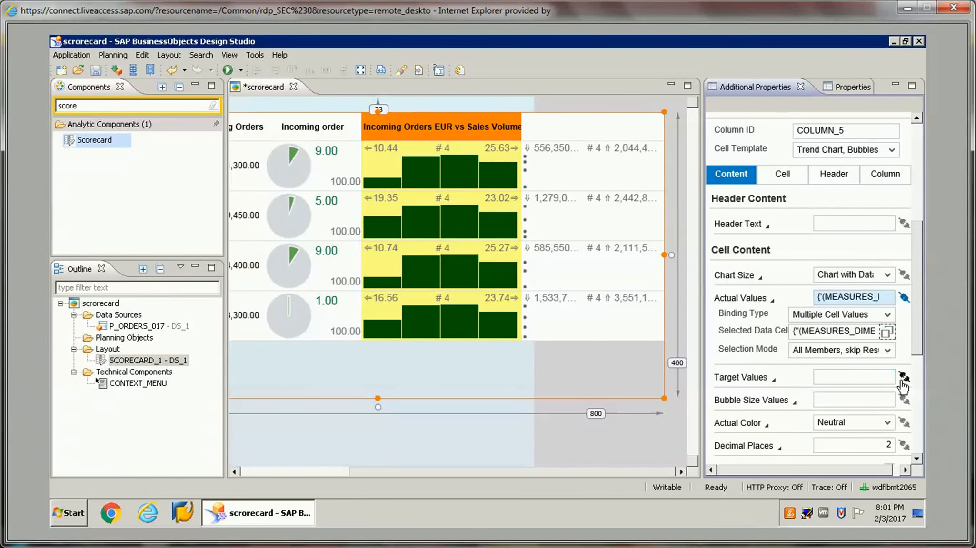
drag(918, 353, 919, 391)
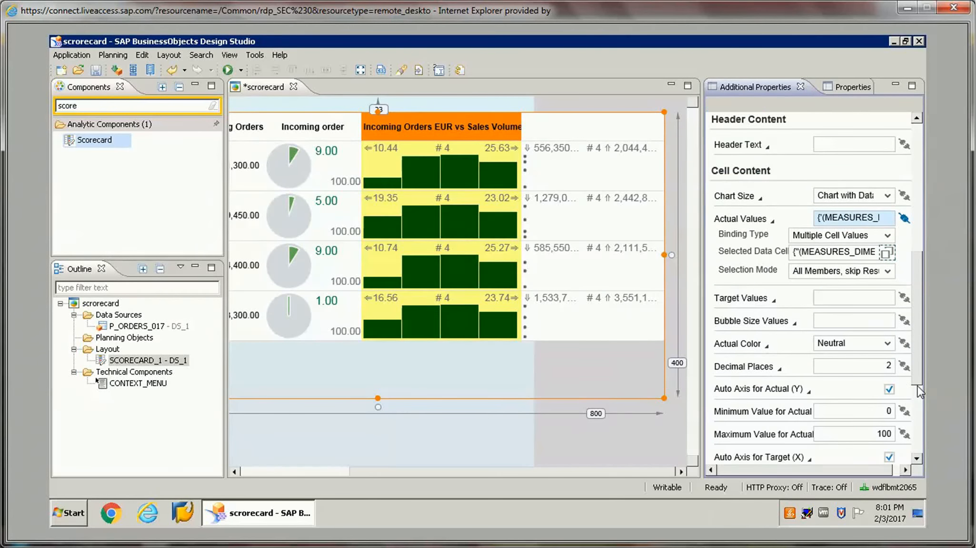
Set the actual color of COLUMN_5's bubble trend chart to Condition Bad 2
click(877, 343)
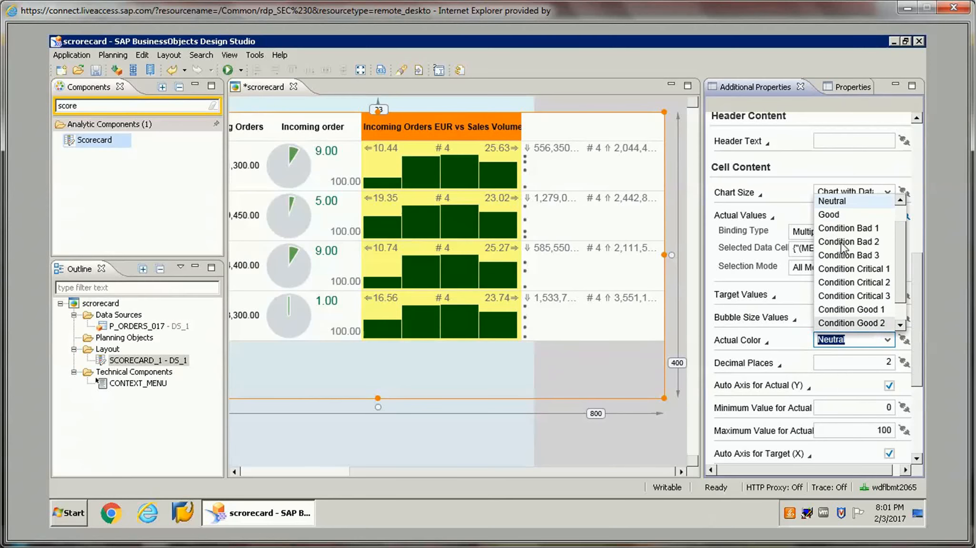
click(843, 243)
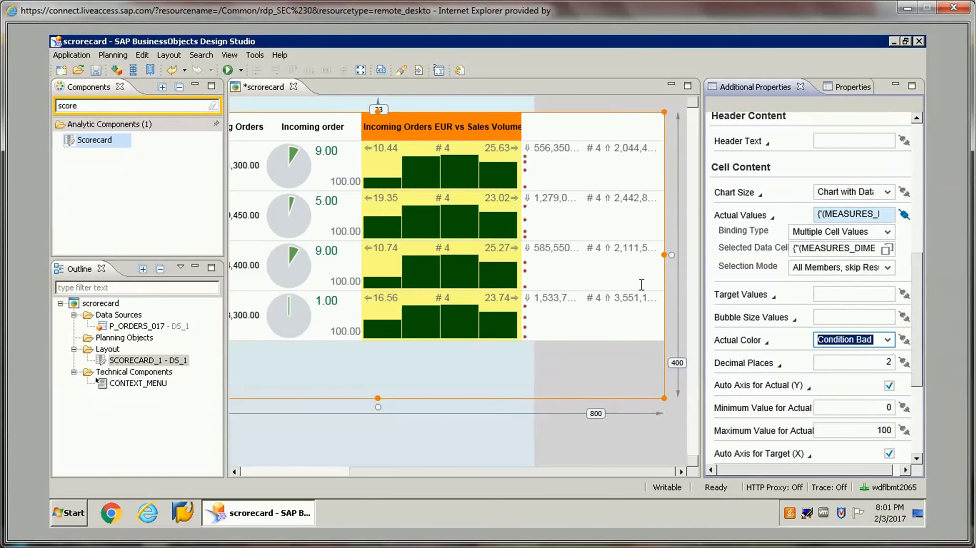
click(873, 367)
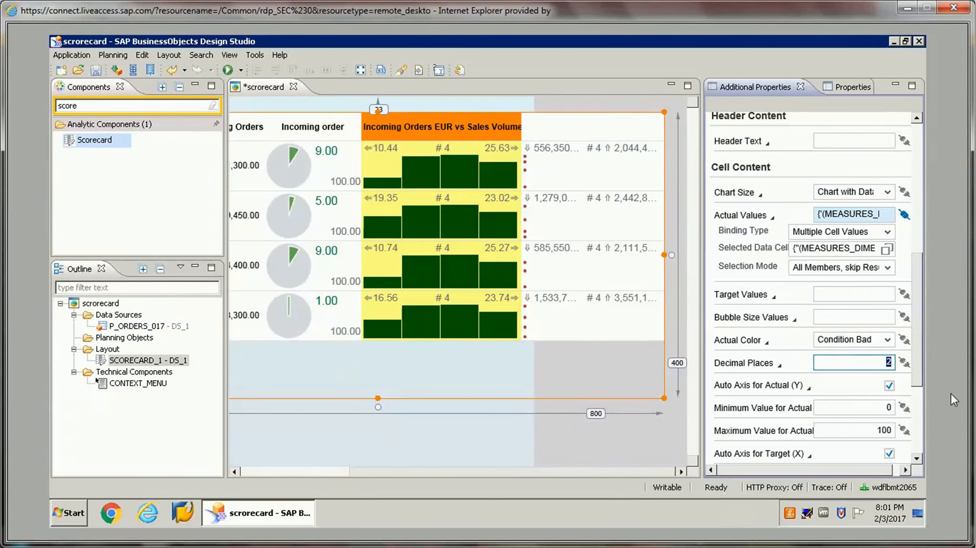
Try the Square bubble mode for COLUMN_5's chart and set it back to Circle
drag(917, 370, 916, 458)
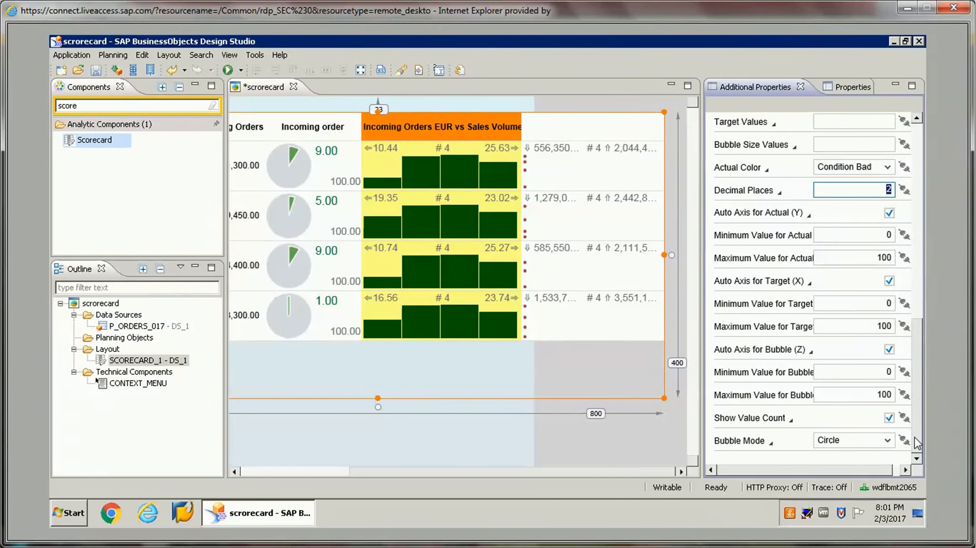
click(886, 447)
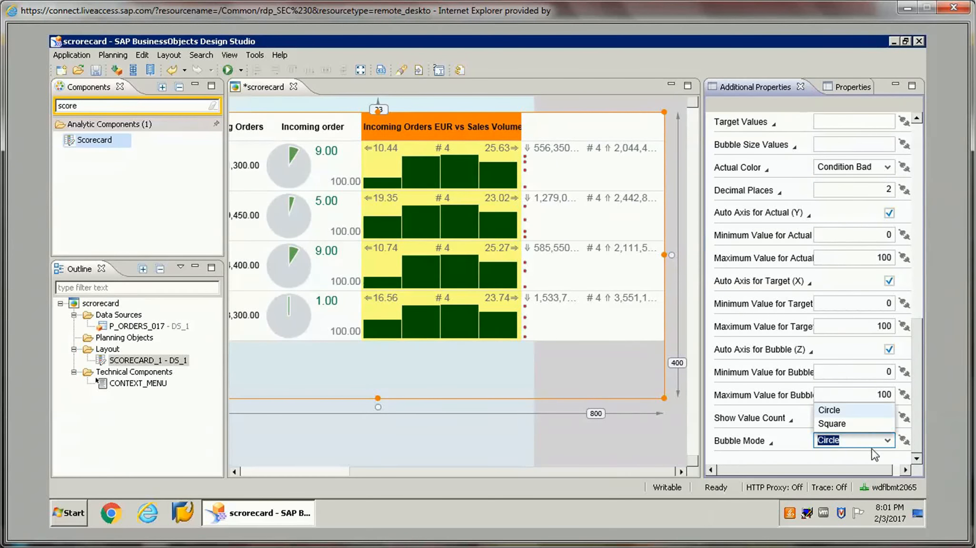
click(845, 425)
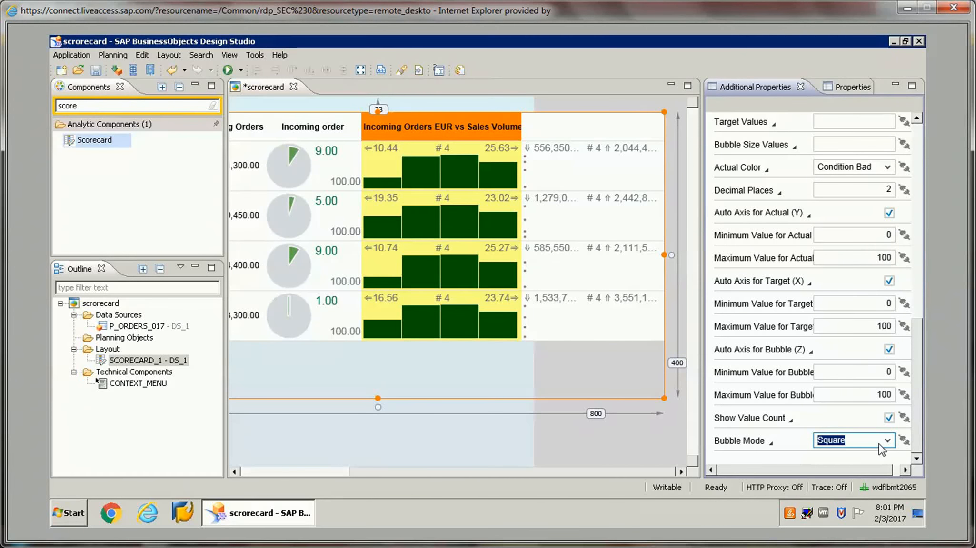
click(880, 443)
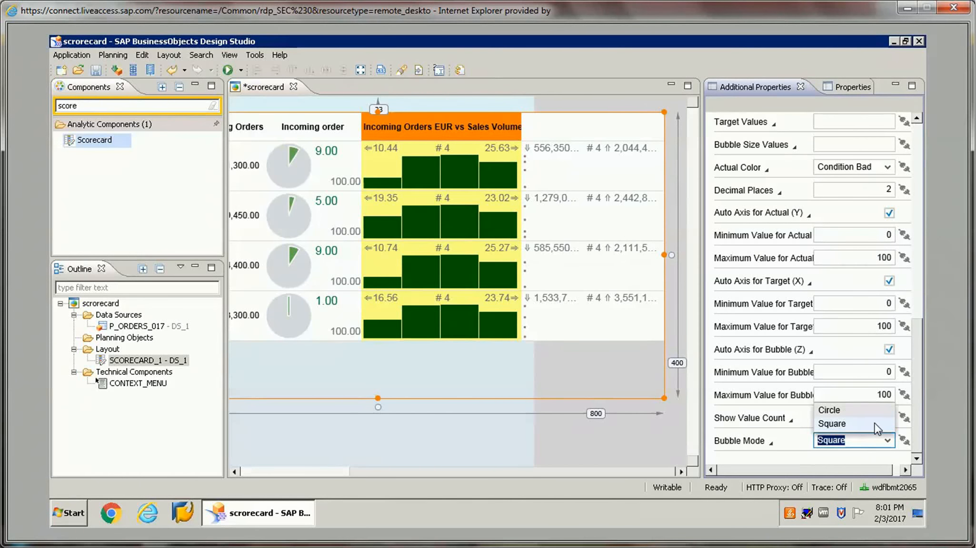
click(876, 425)
Turn off the value count in COLUMN_5's chart, and try disabling the automatic bubble (Z) axis before enabling it again
click(888, 418)
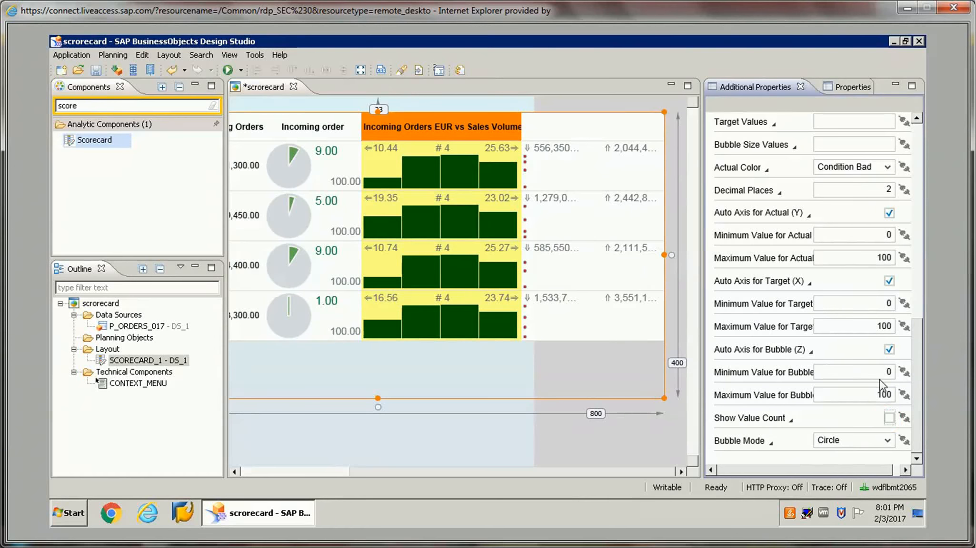
click(889, 351)
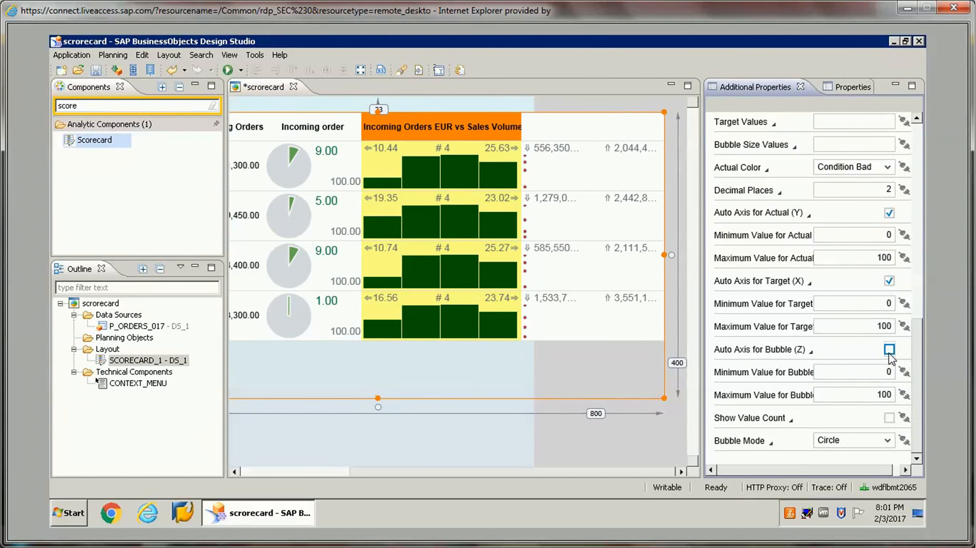
click(888, 352)
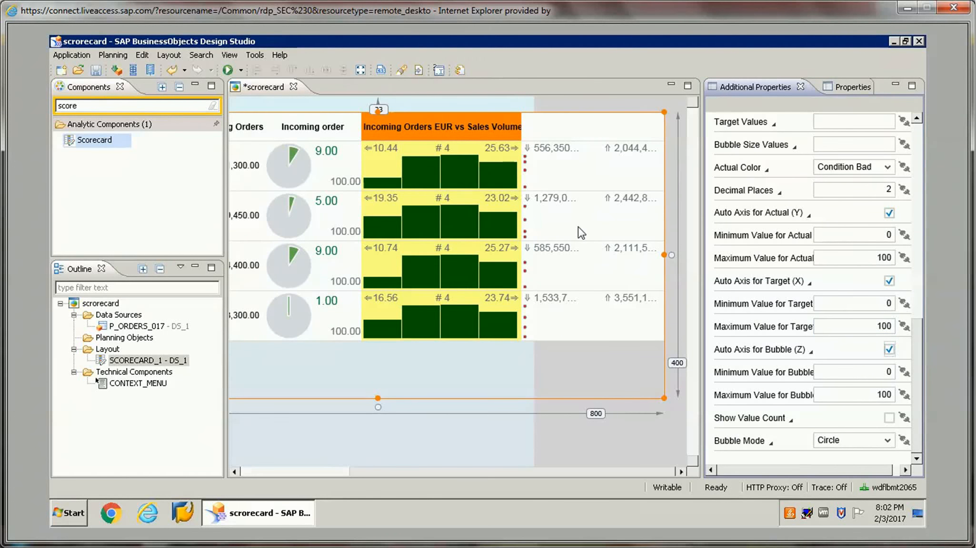
Show the scorecard's group header and review COLUMN_5's cell, header and column settings
drag(928, 369, 917, 151)
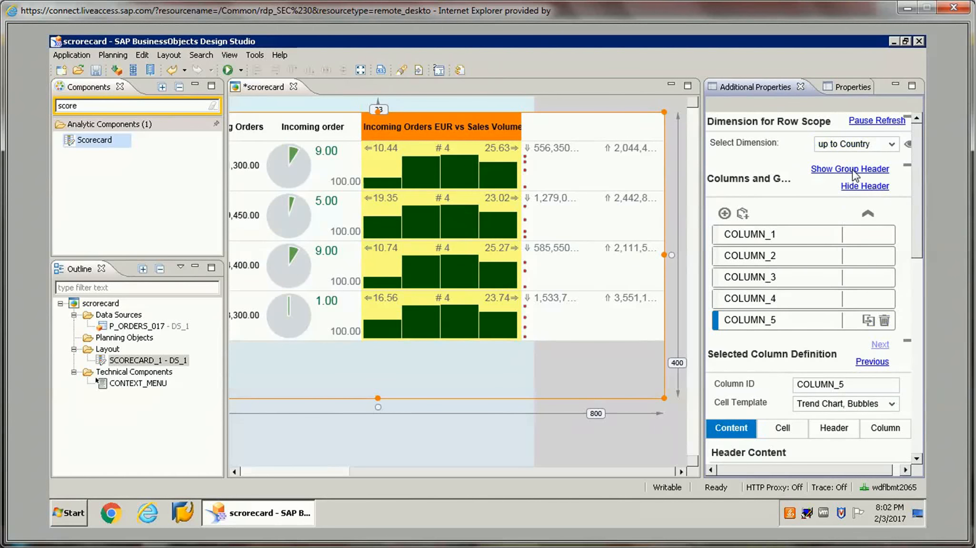
click(852, 170)
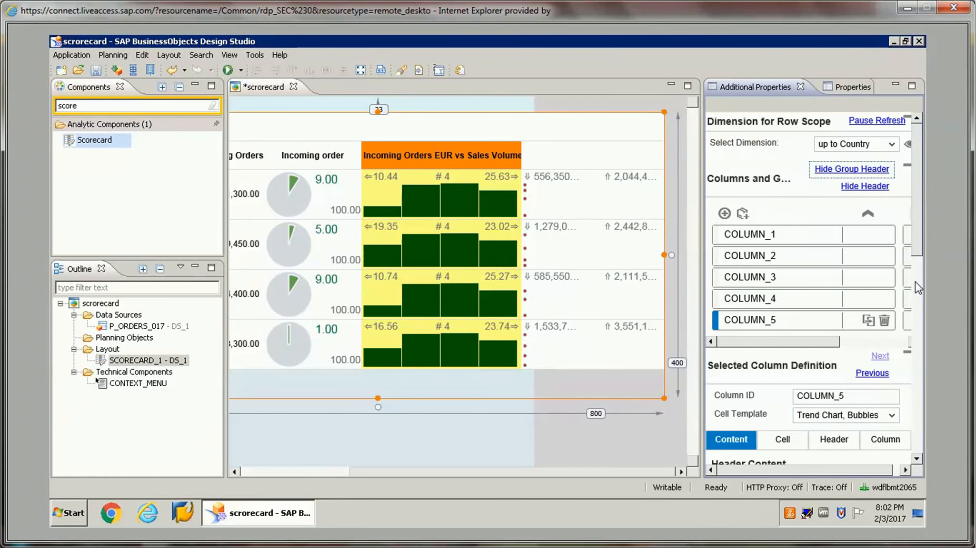
drag(919, 254, 920, 314)
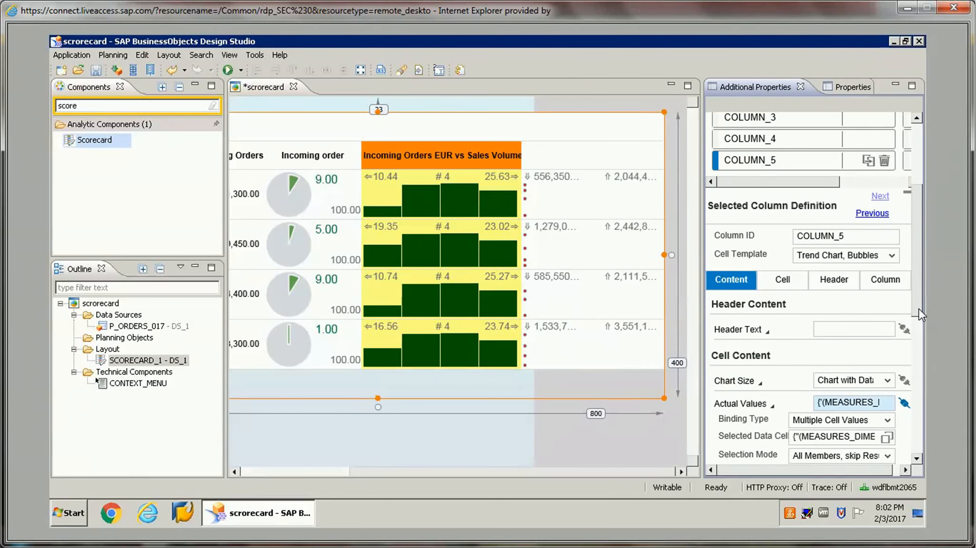
click(782, 280)
click(834, 280)
click(874, 285)
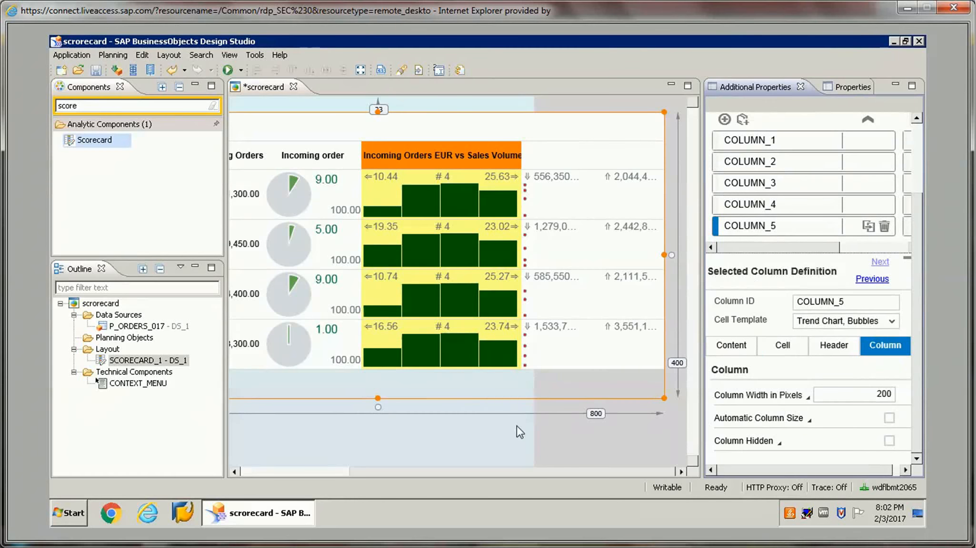
Run the scorecard application in the browser, inspect it in a maximized window, and close the preview
drag(456, 472, 269, 472)
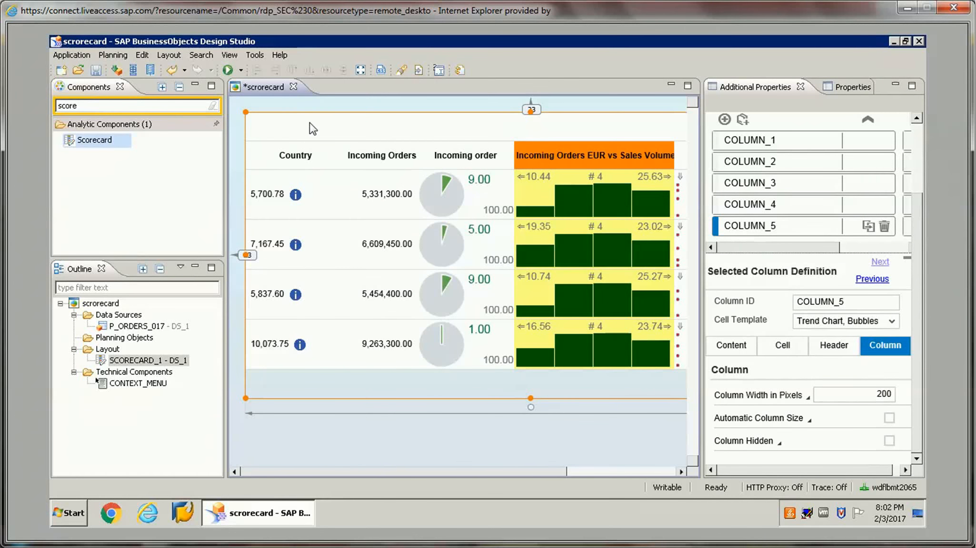
click(225, 71)
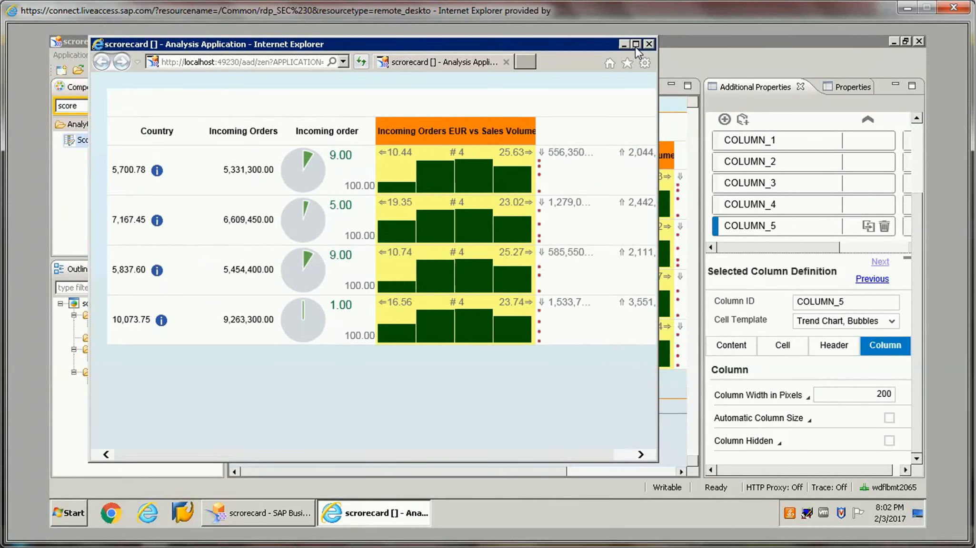
click(635, 47)
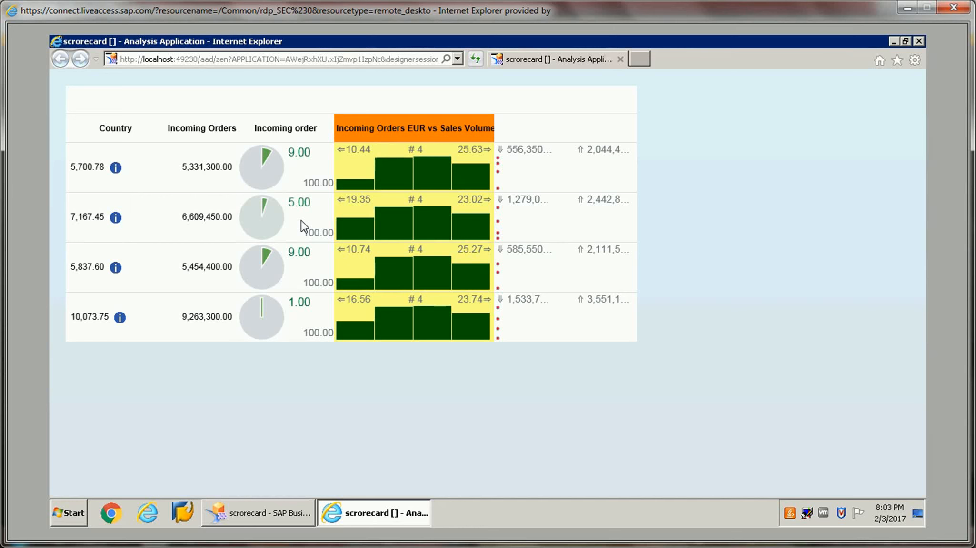
click(918, 44)
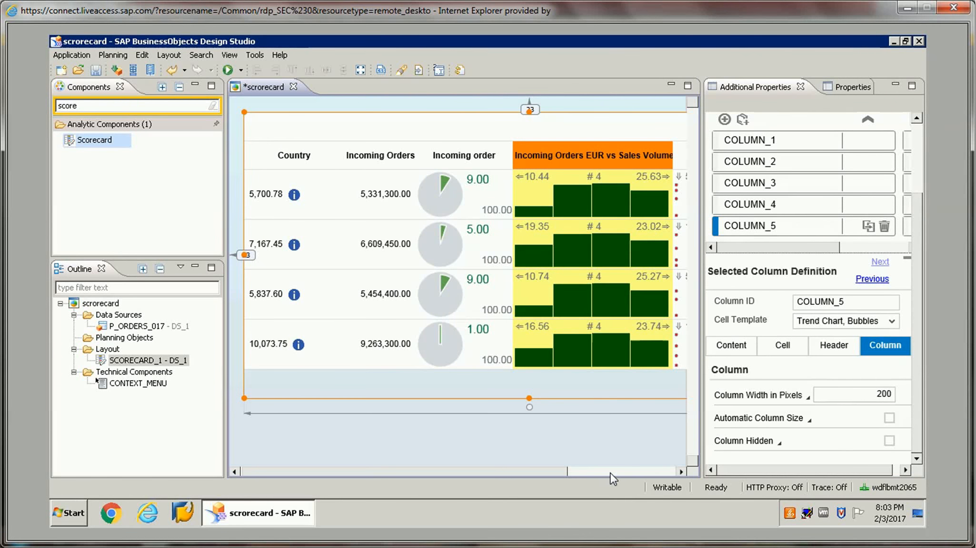
drag(640, 473, 348, 465)
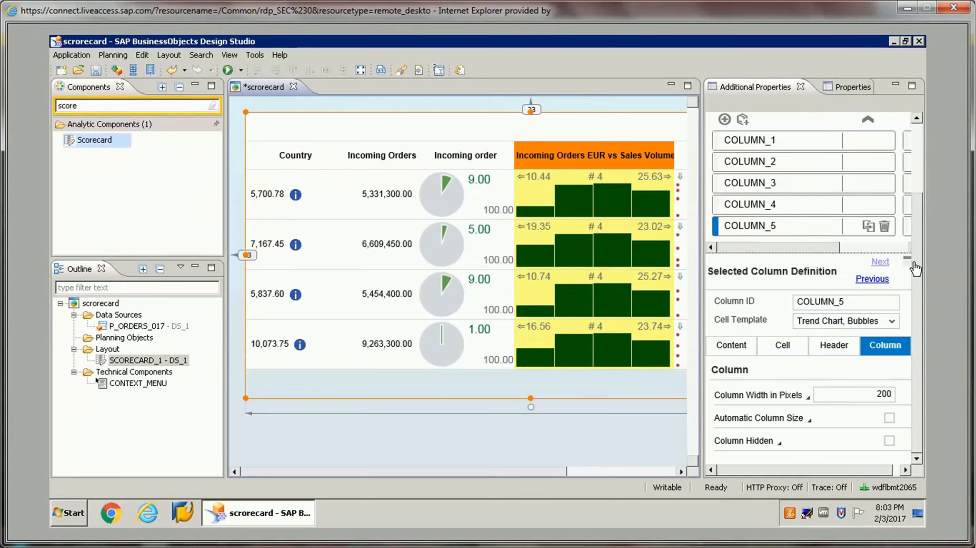
scroll(921, 169, up, 3)
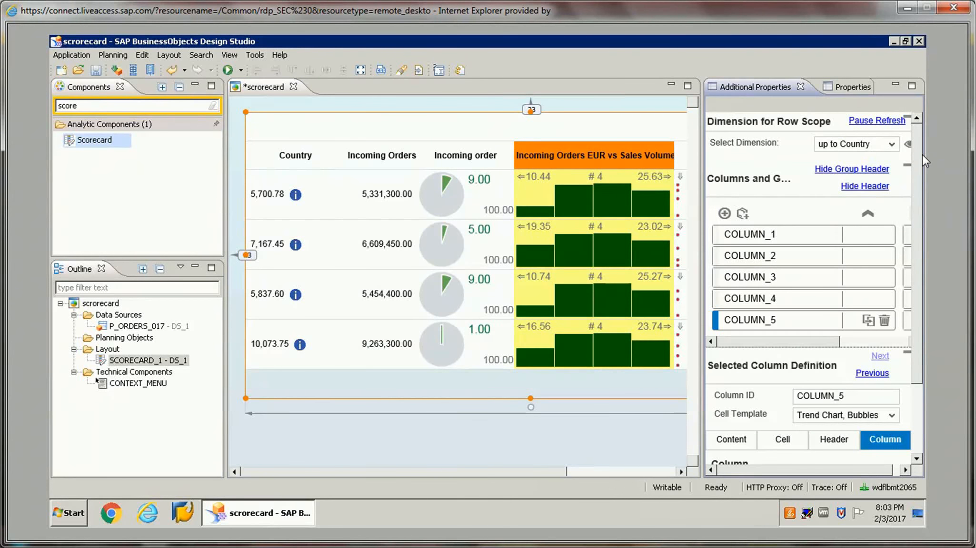
scroll(921, 238, down, 3)
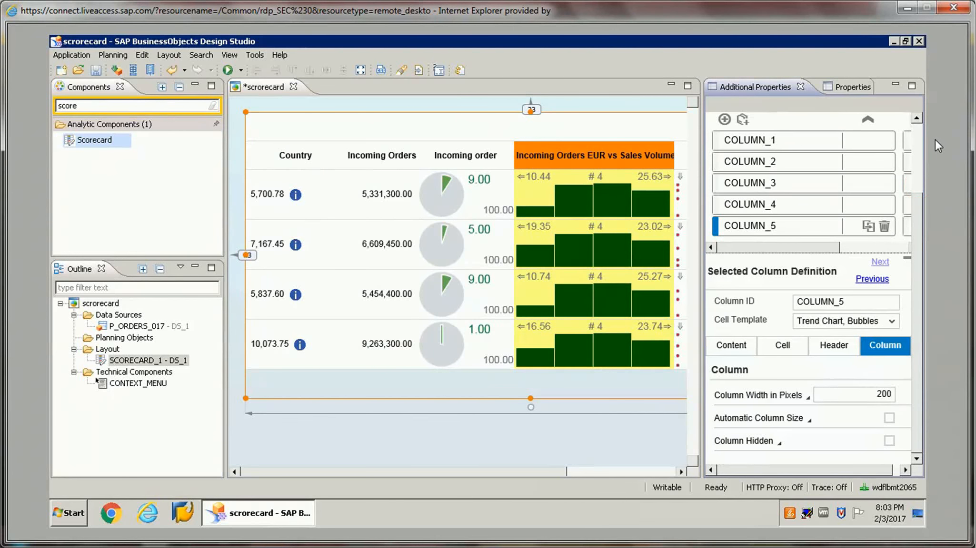
scroll(935, 139, up, 3)
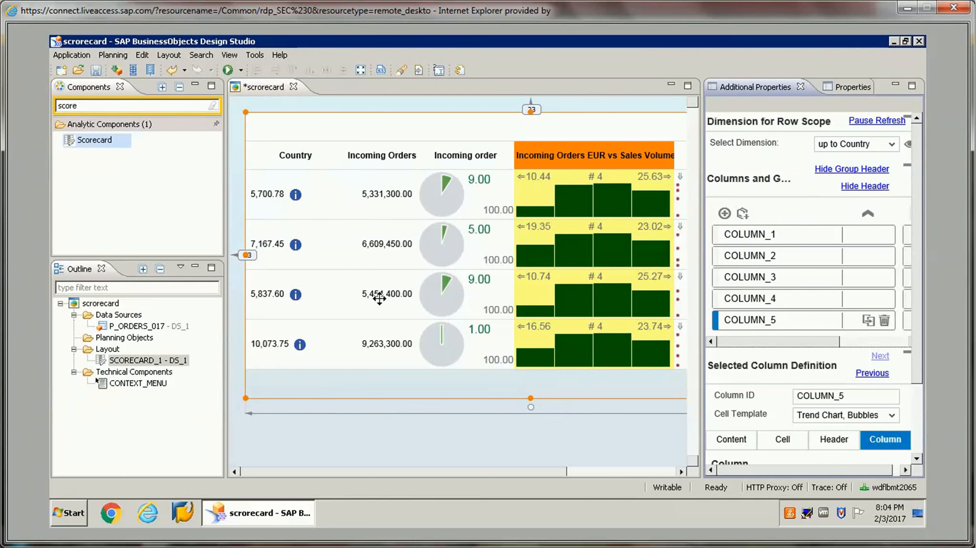
scroll(379, 299, down, 3)
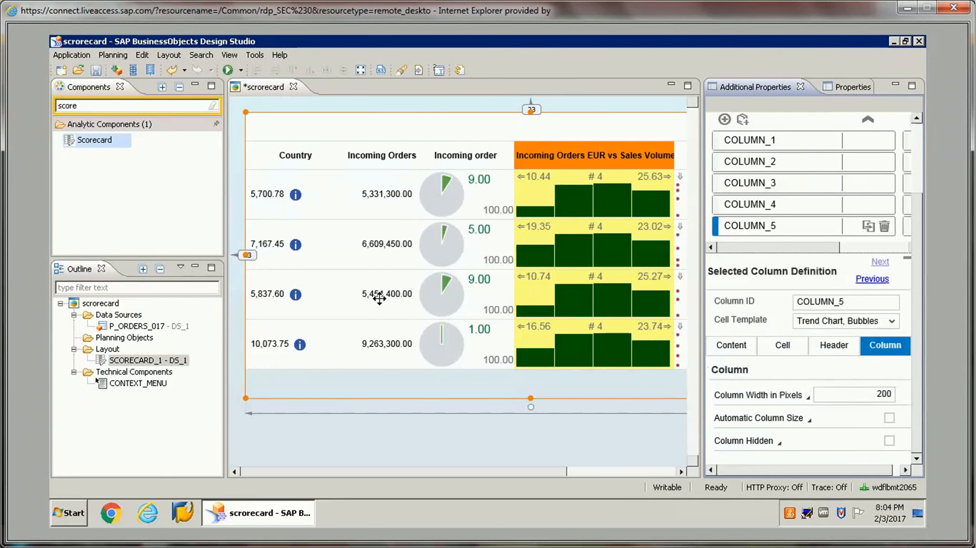